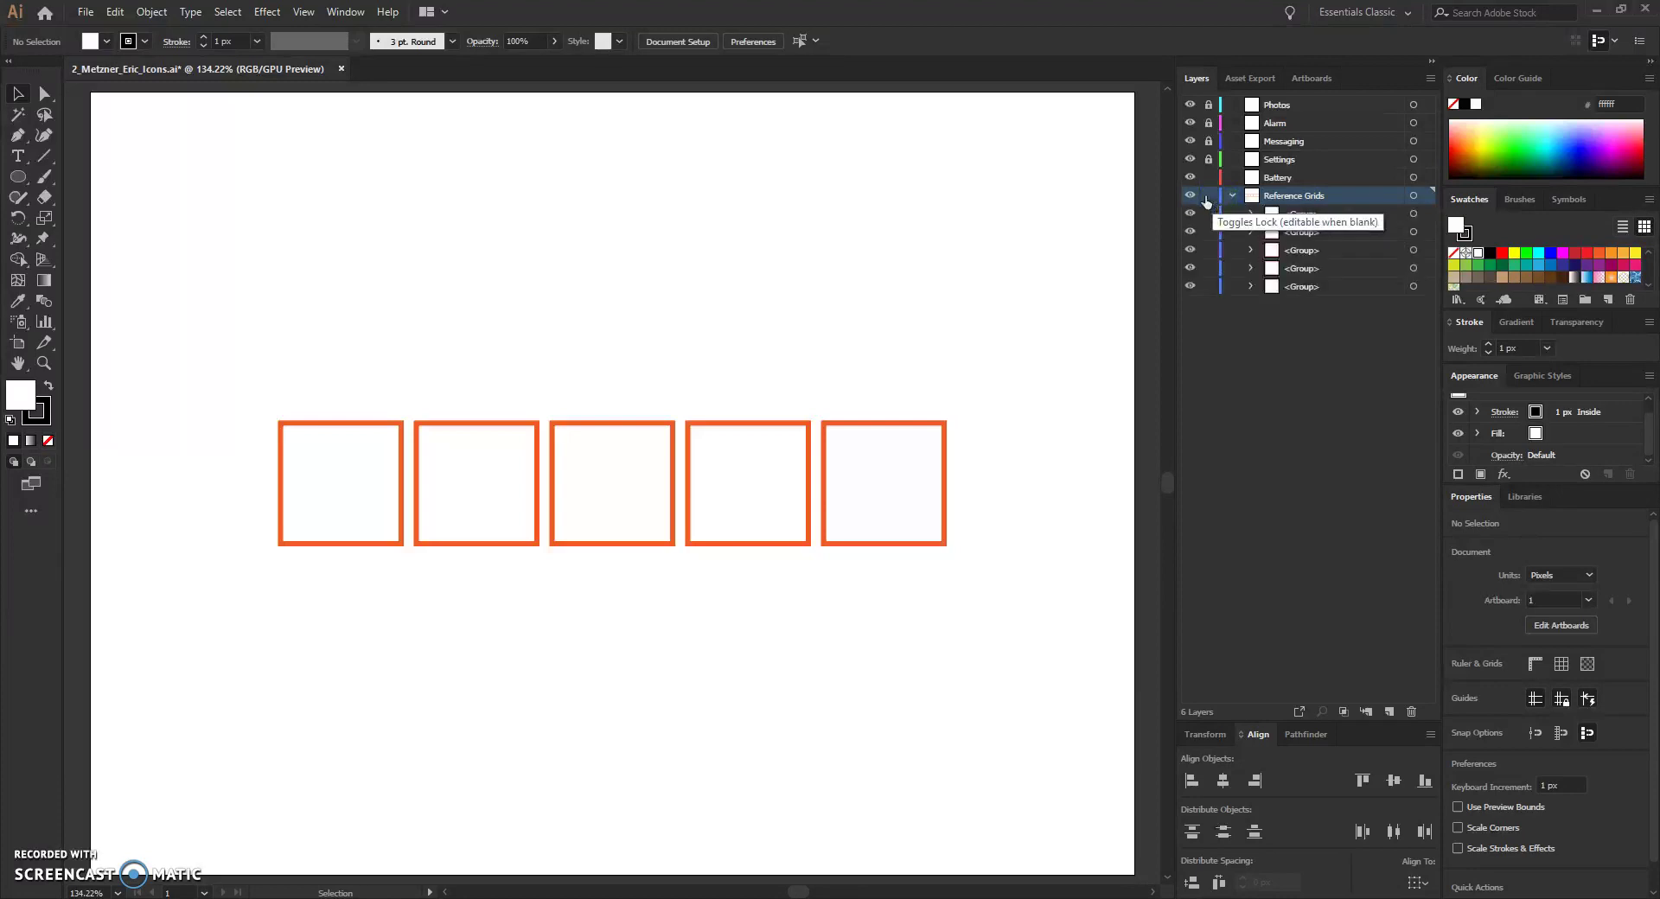
Target each of the five groups in the Reference Grids layer one by one to identify which square each represents
click(1412, 215)
click(1360, 214)
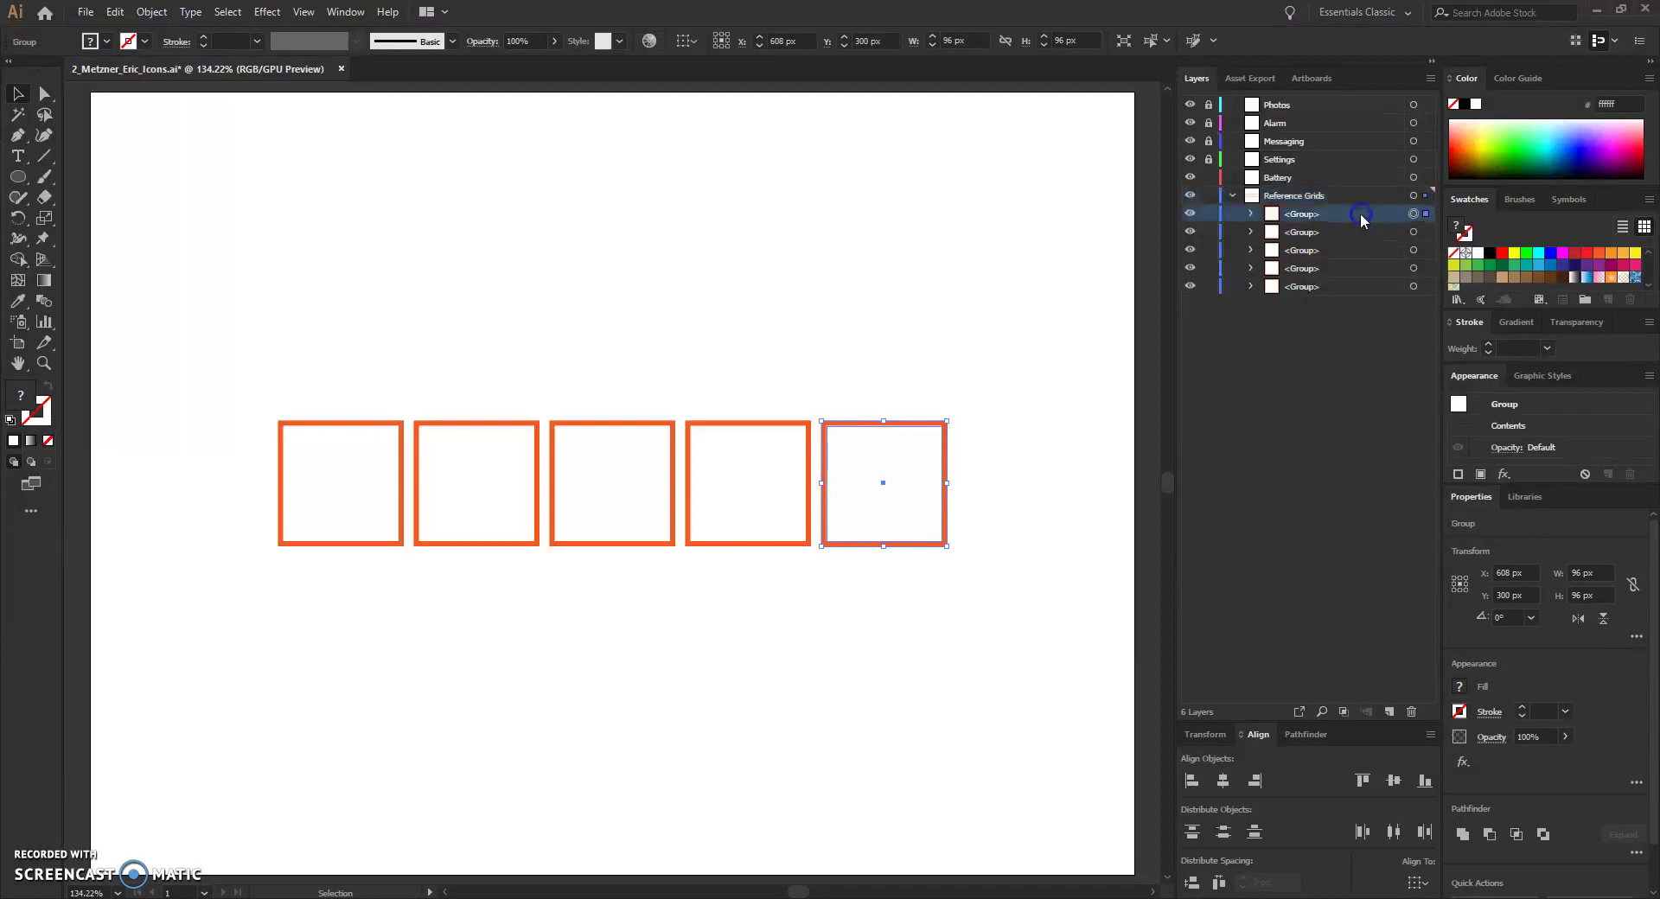
click(1364, 231)
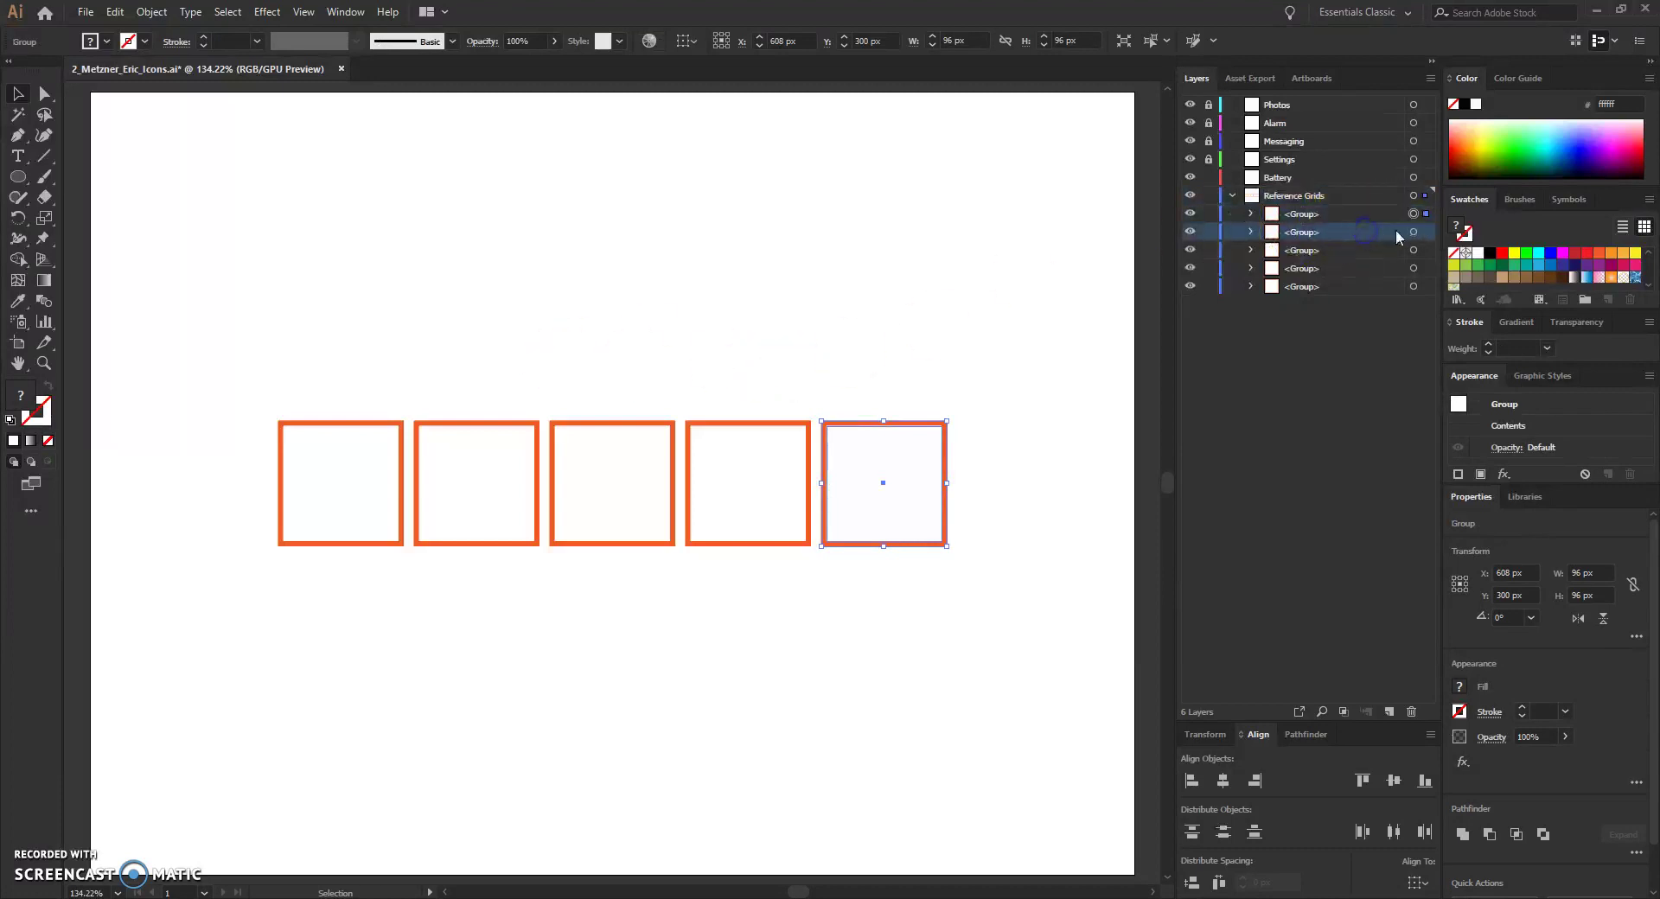
click(1413, 232)
click(1413, 250)
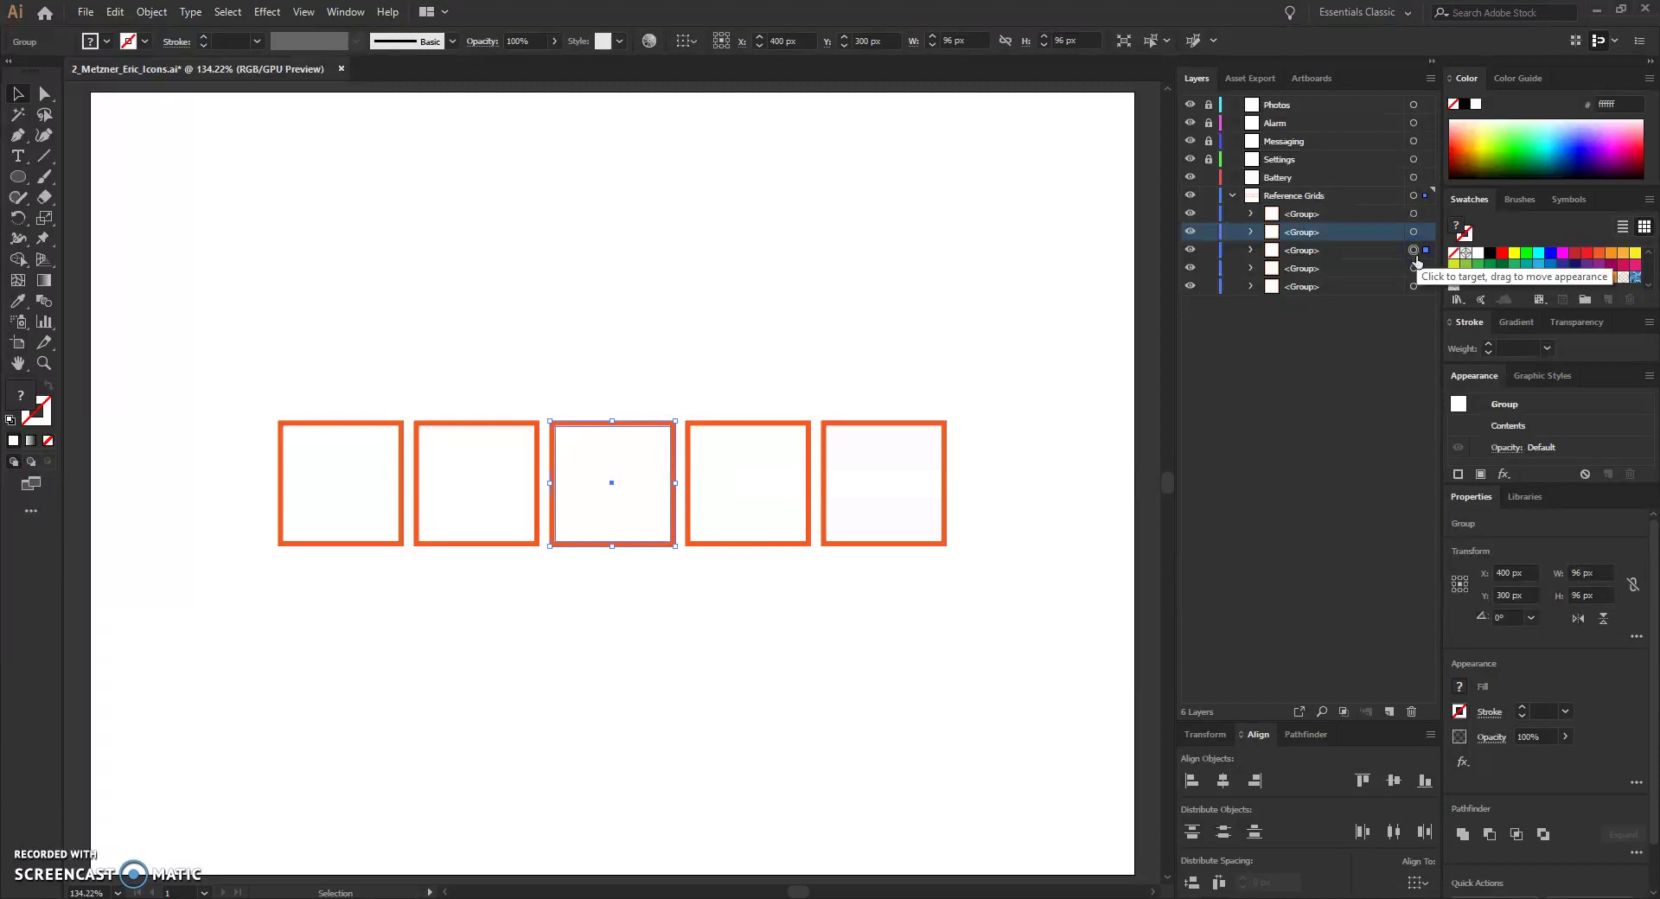
click(1414, 268)
click(1414, 287)
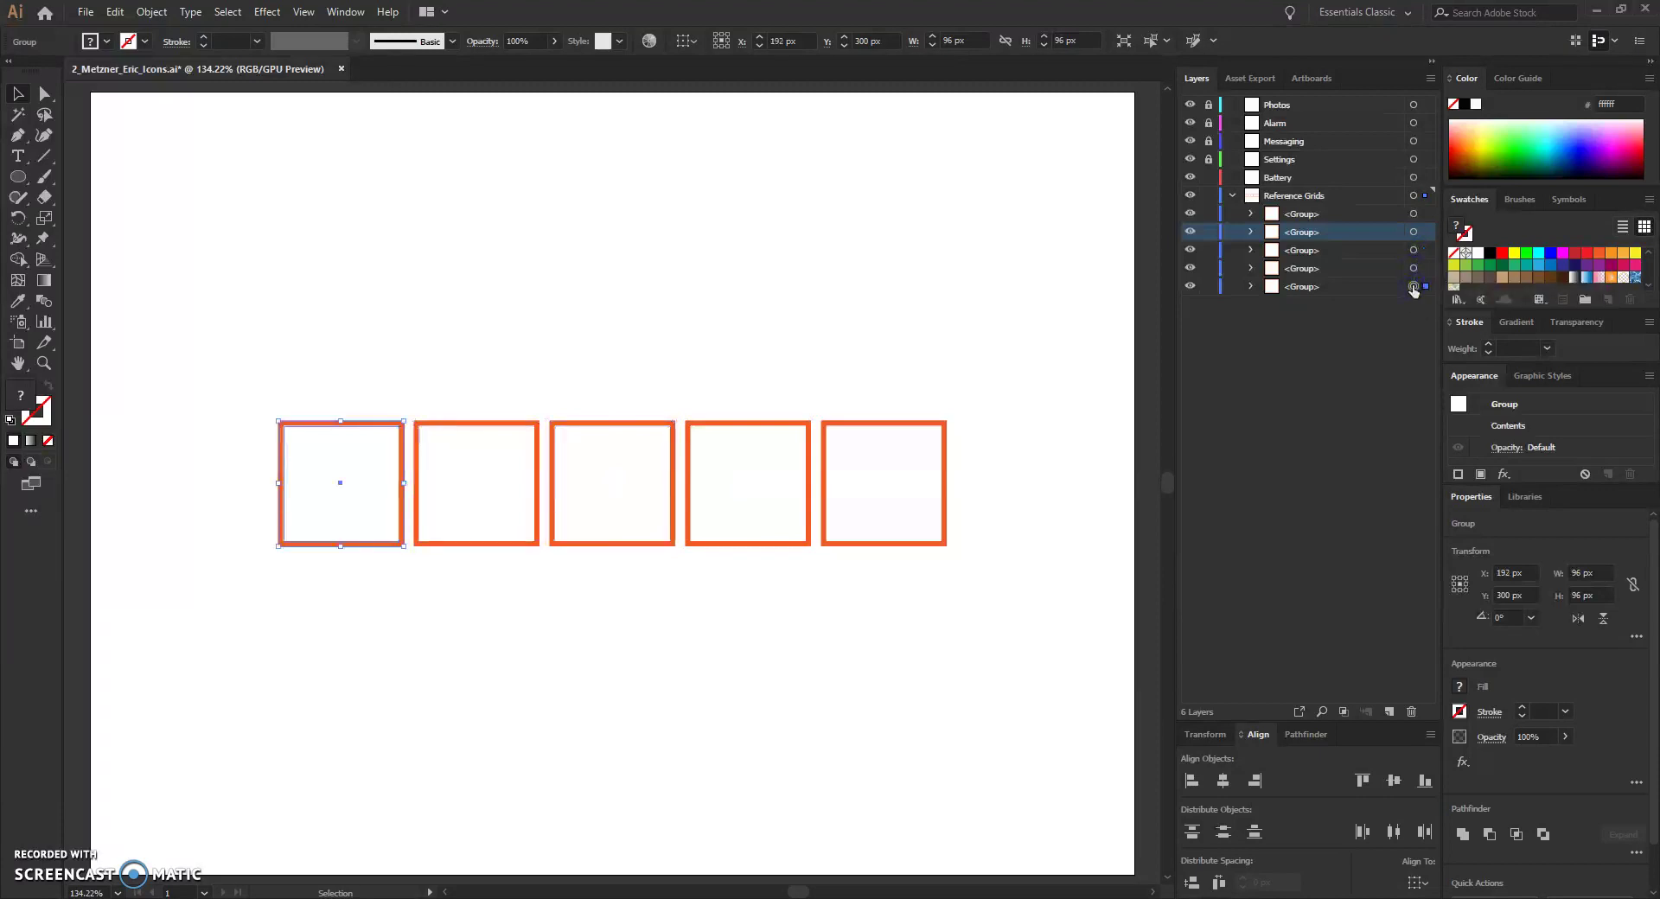
click(1347, 288)
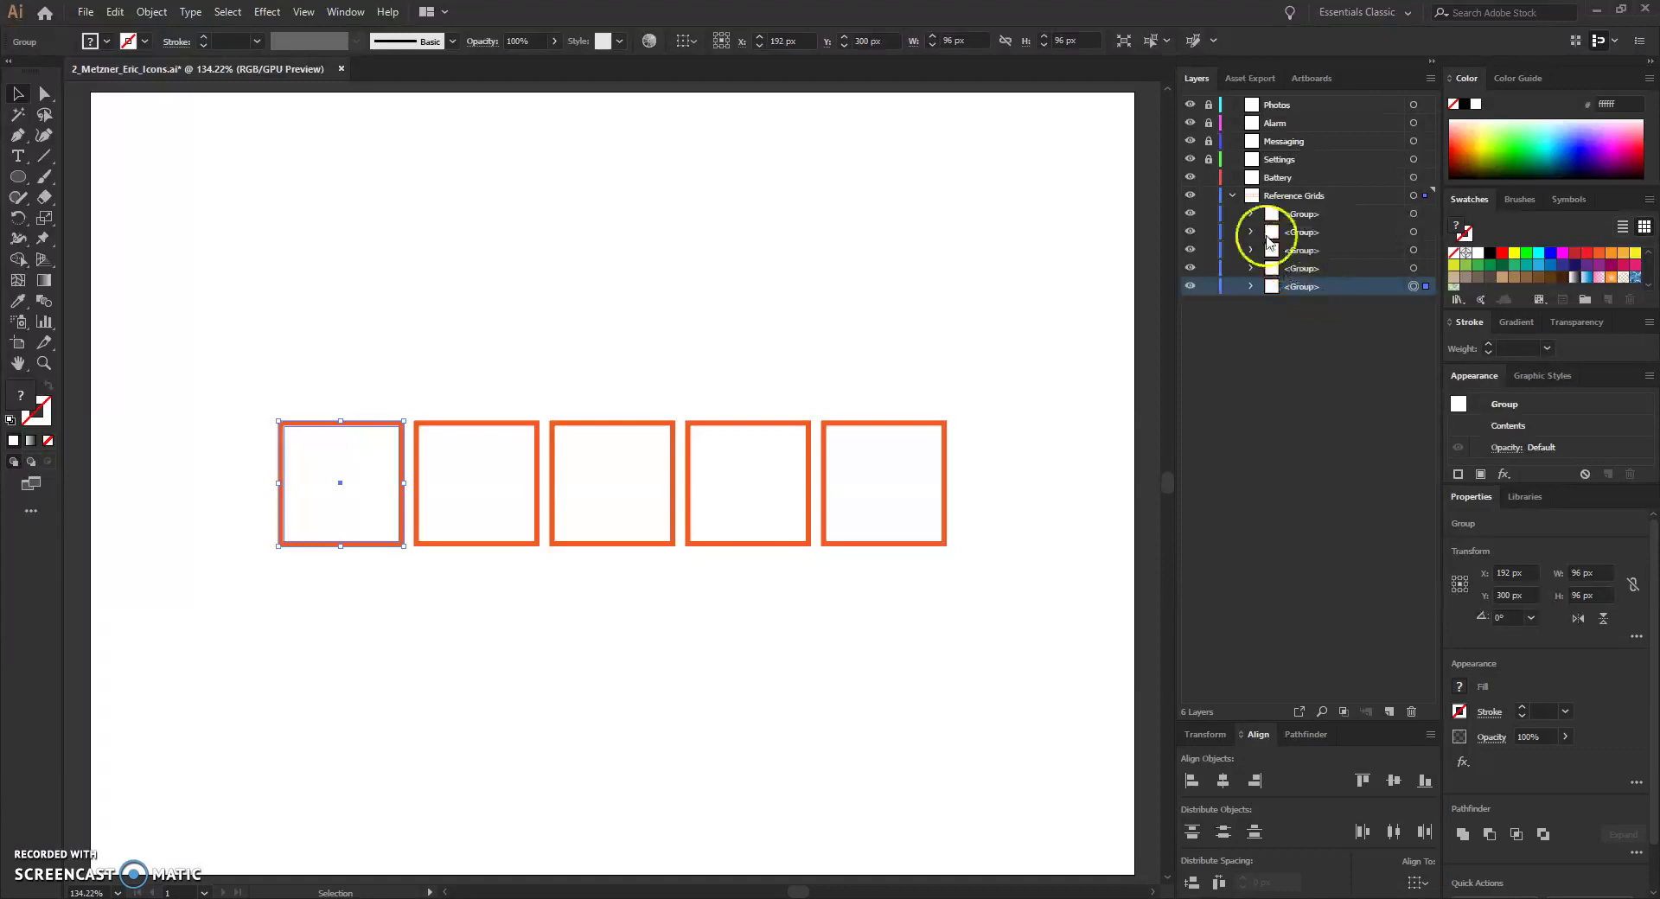
Collapse the Reference Grids layer, clear the selection and lock the layer
click(1231, 195)
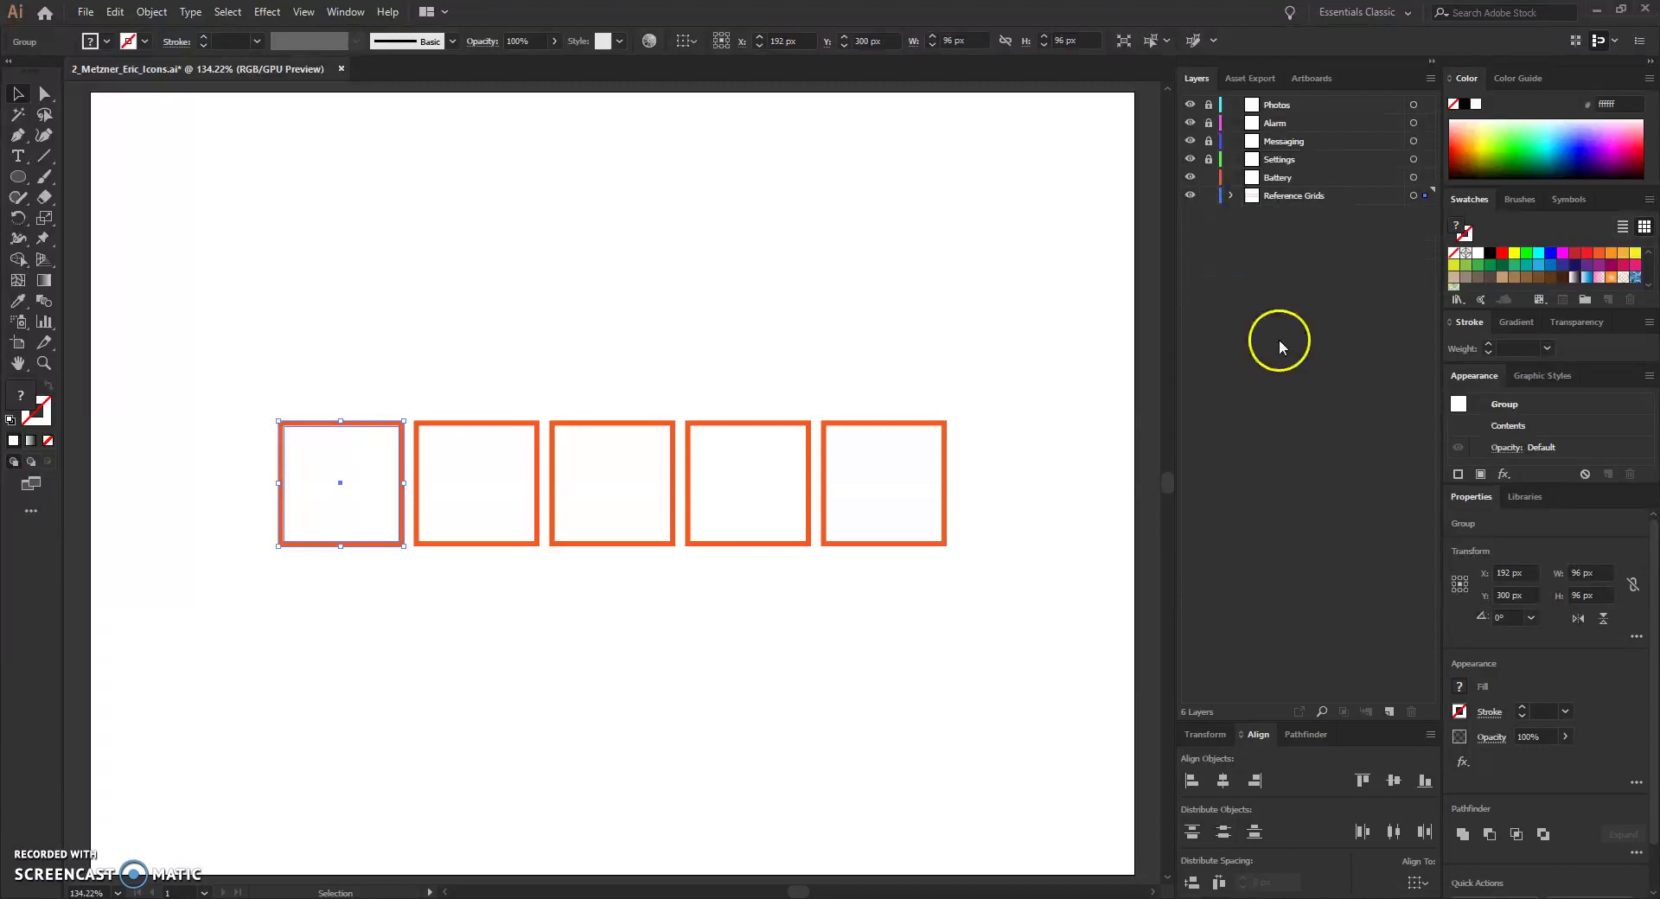
click(838, 295)
click(1209, 197)
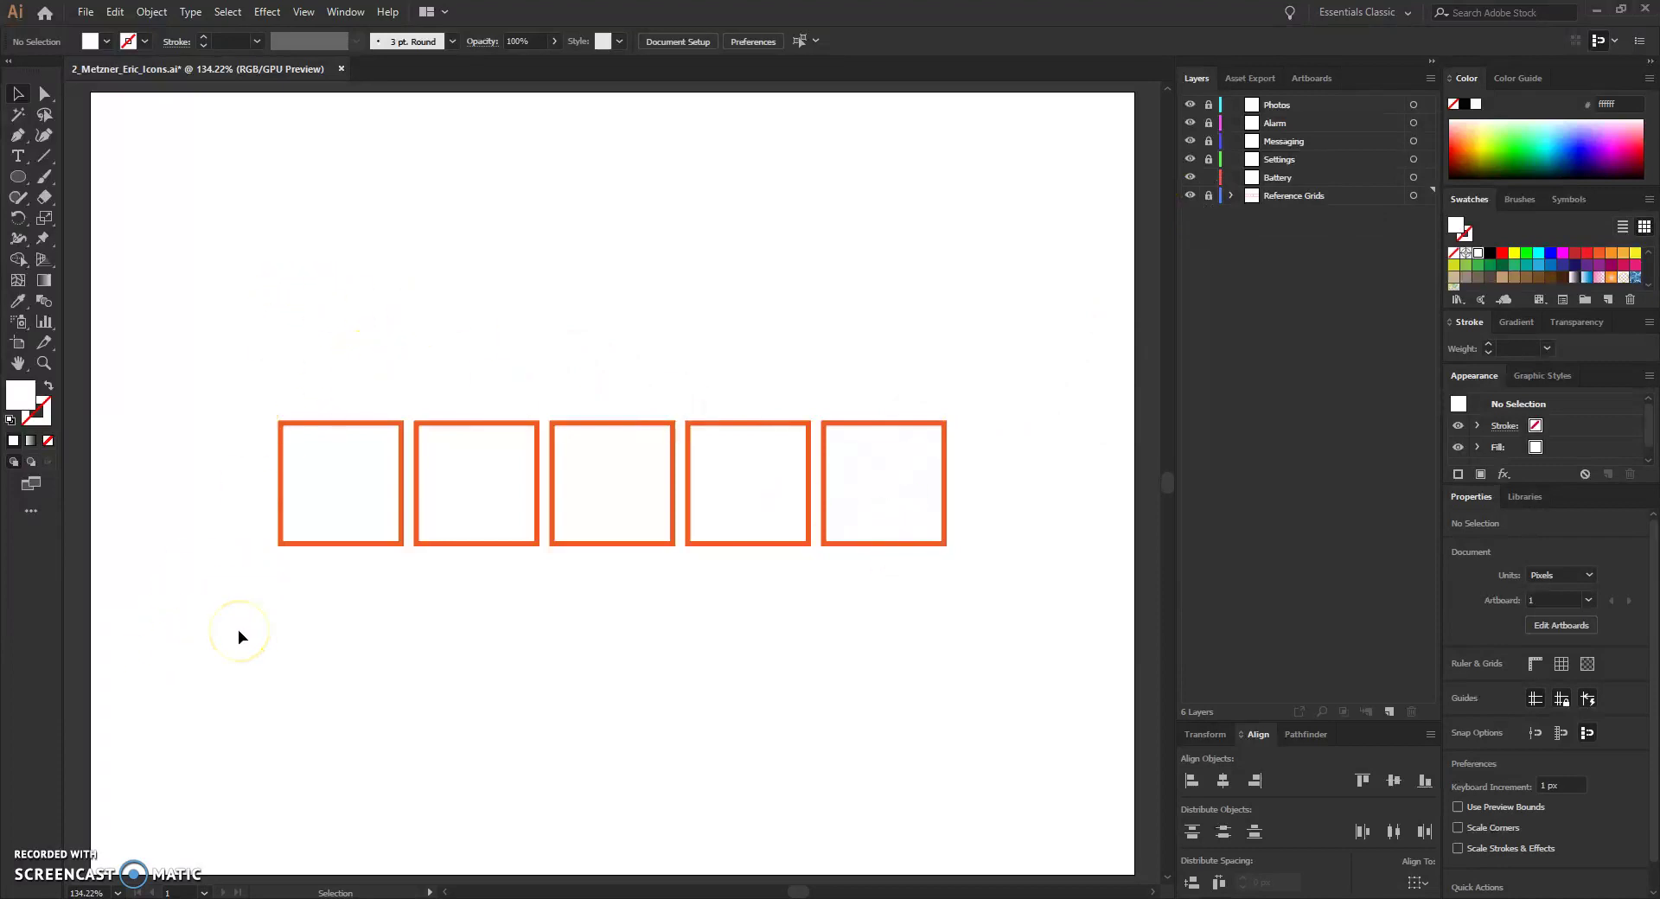
Magnify the artboard to 800% and bring the leftmost orange-bordered square into view
key(a)
key(ctrl+=)
key(ctrl+=)
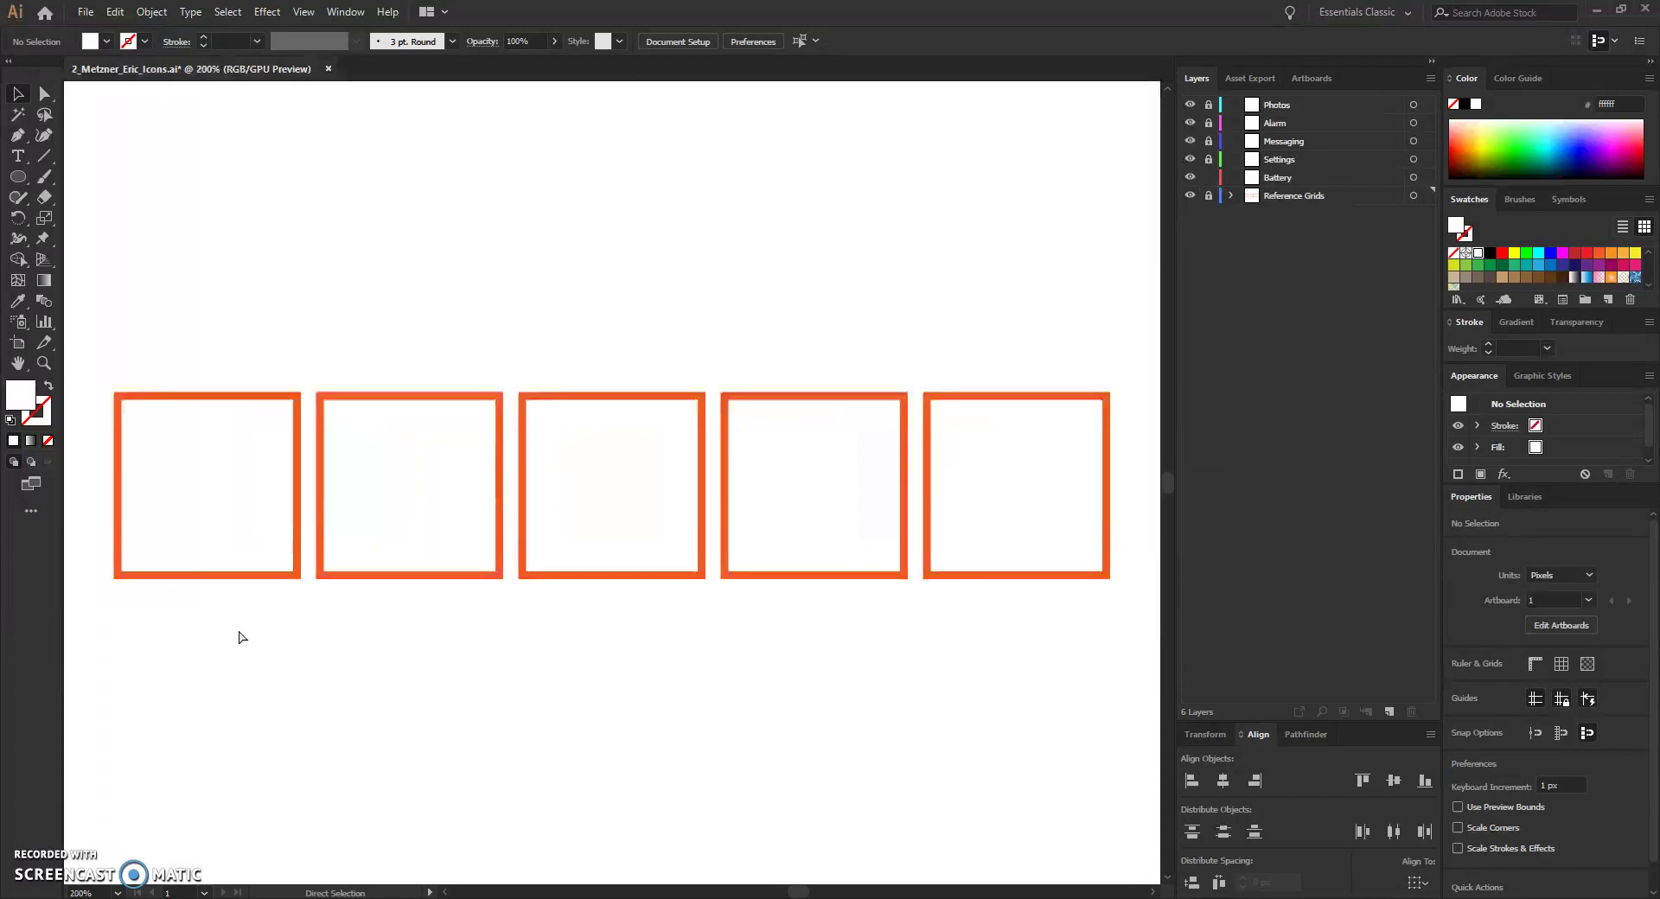
key(ctrl+=)
key(ctrl+=)
key(ctrl+=)
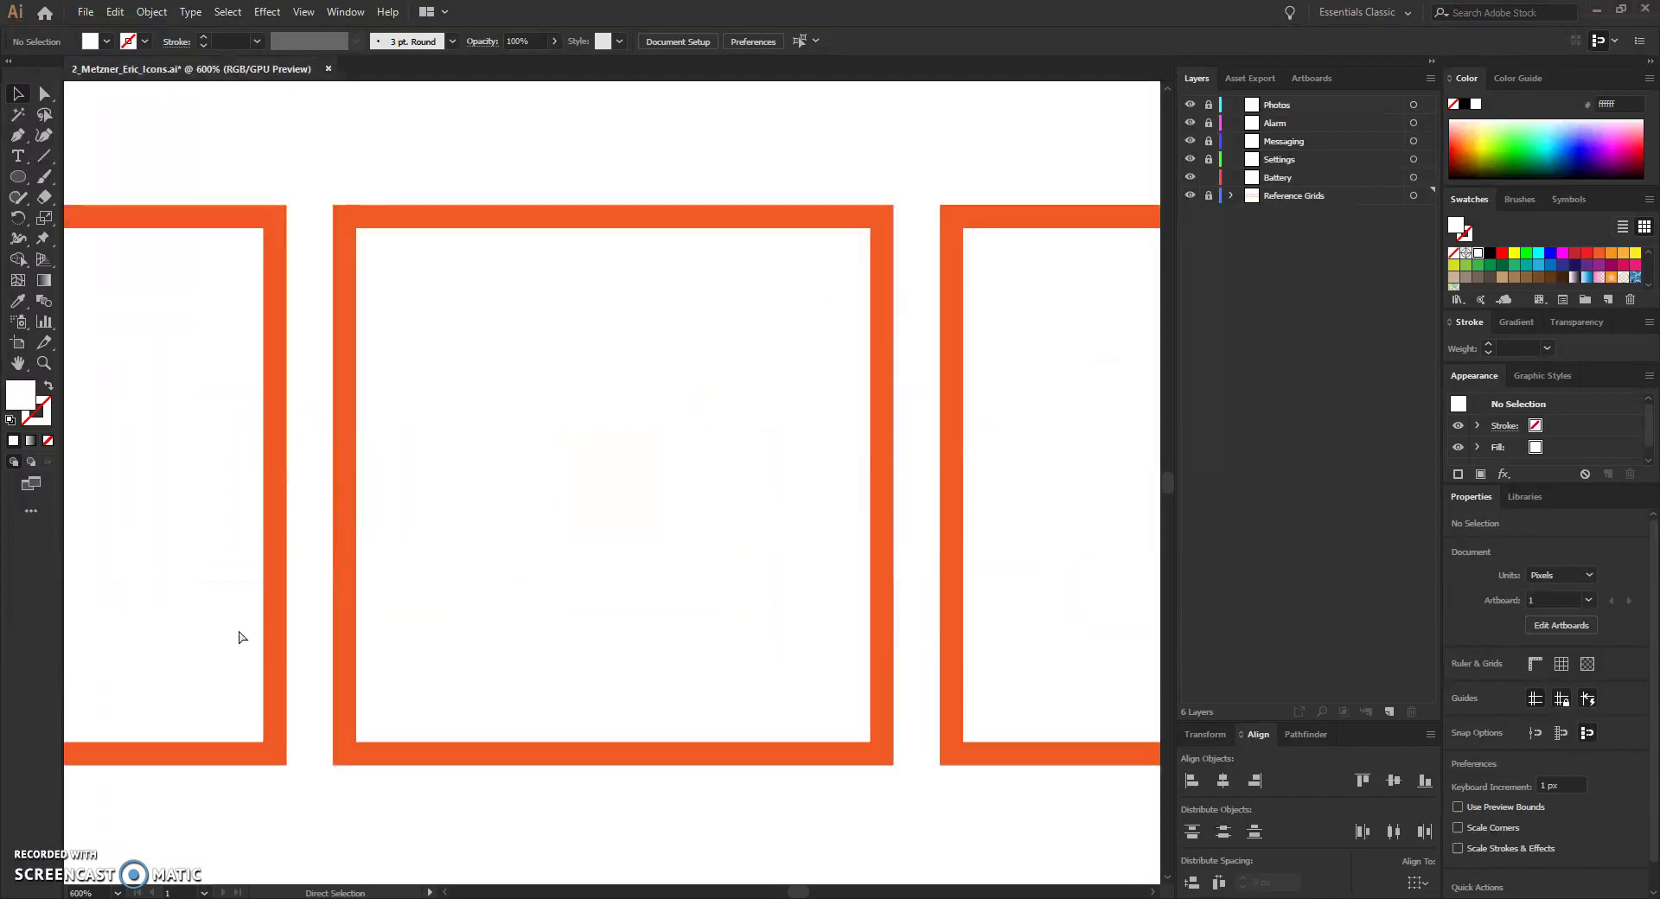
key(ctrl+=)
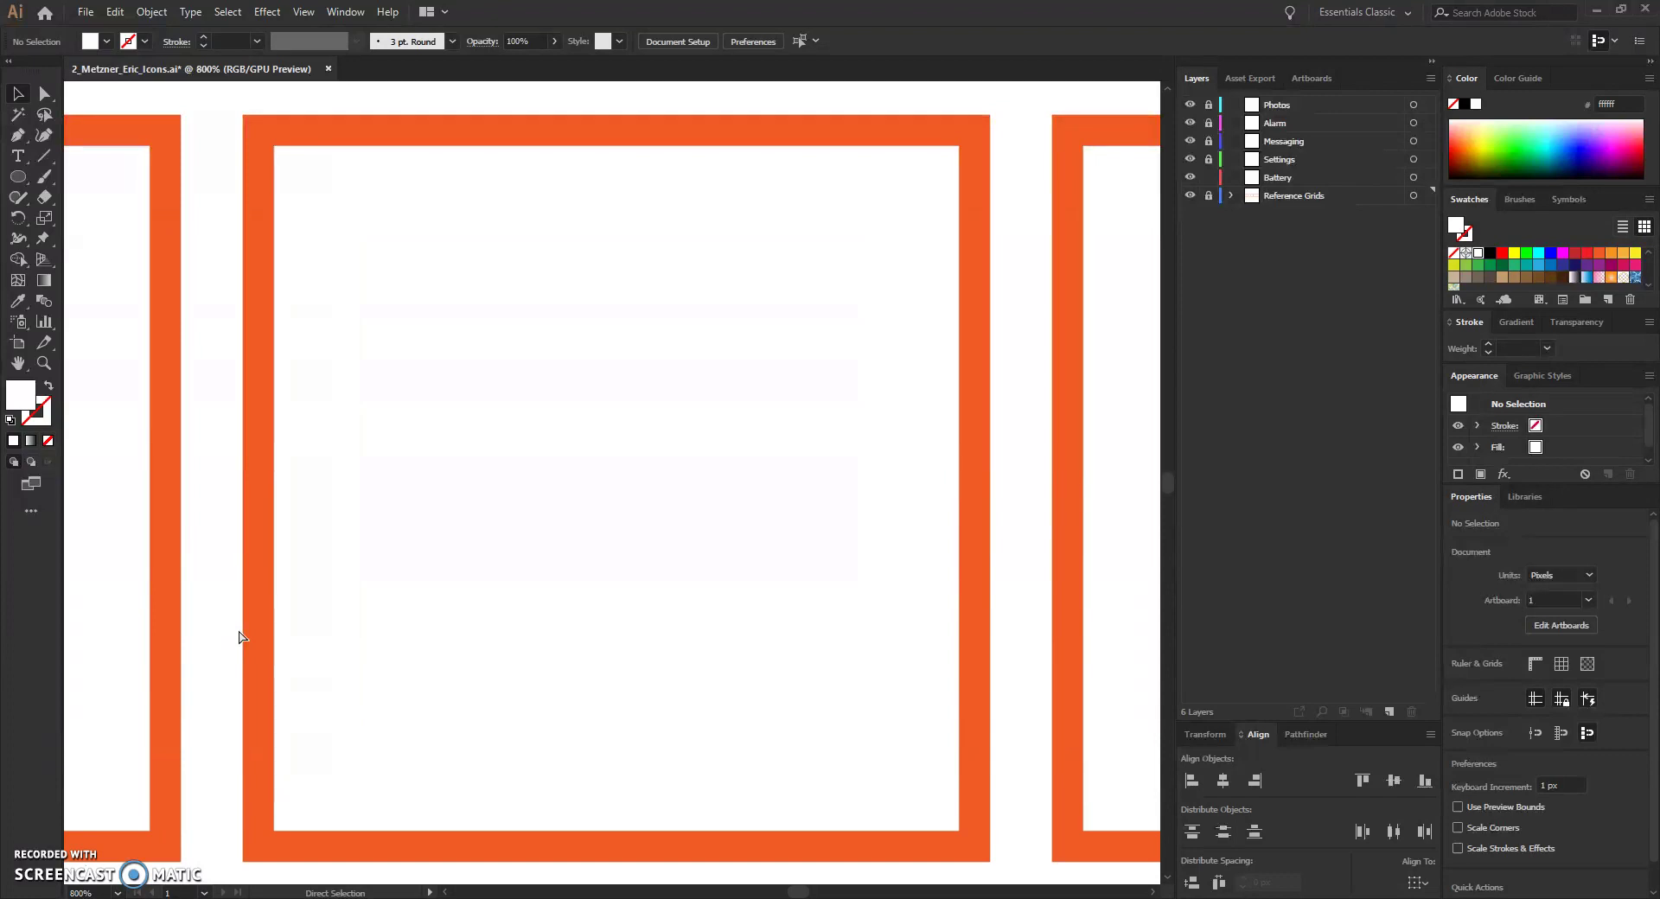
click(264, 616)
click(1154, 892)
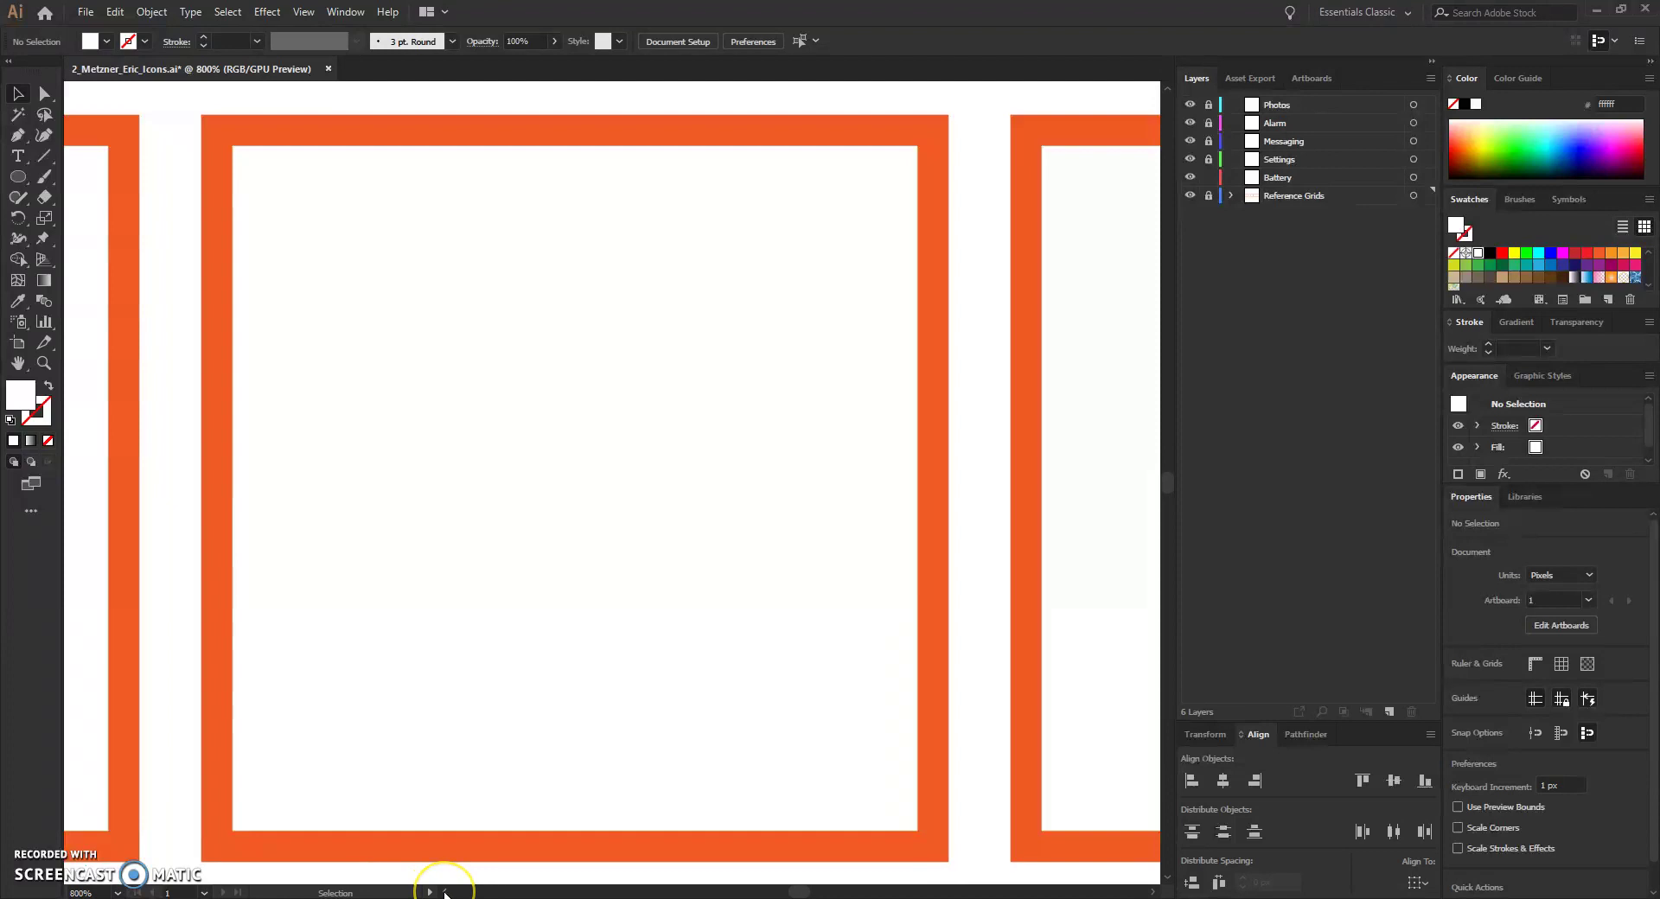
drag(445, 893, 443, 892)
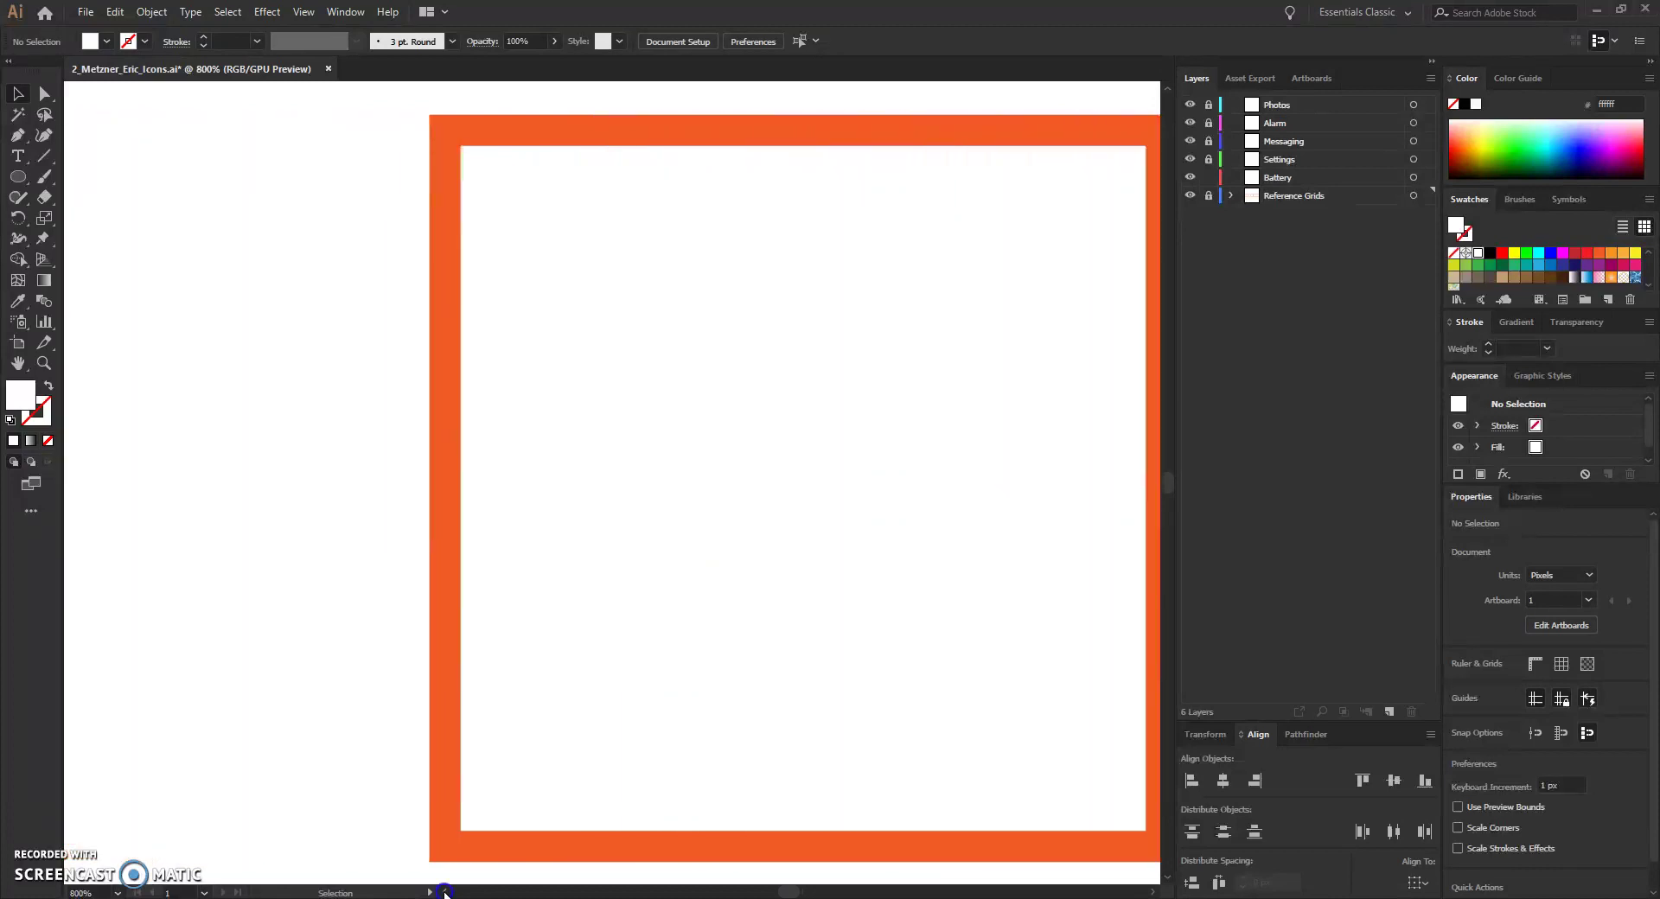
click(1153, 891)
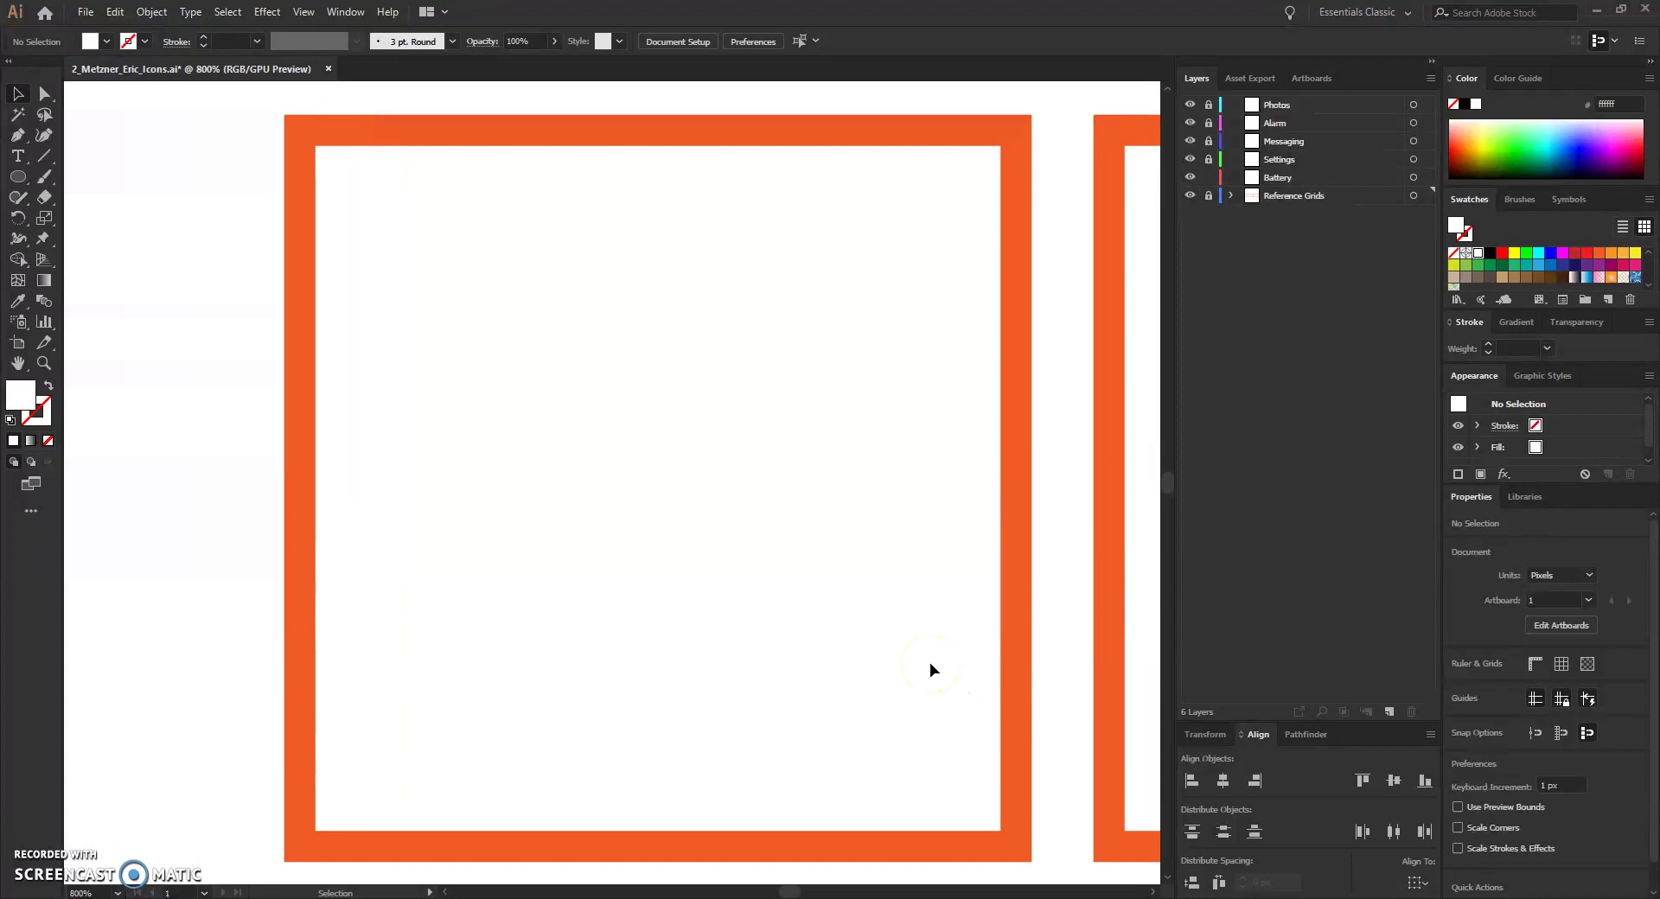
key(space)
click(1154, 891)
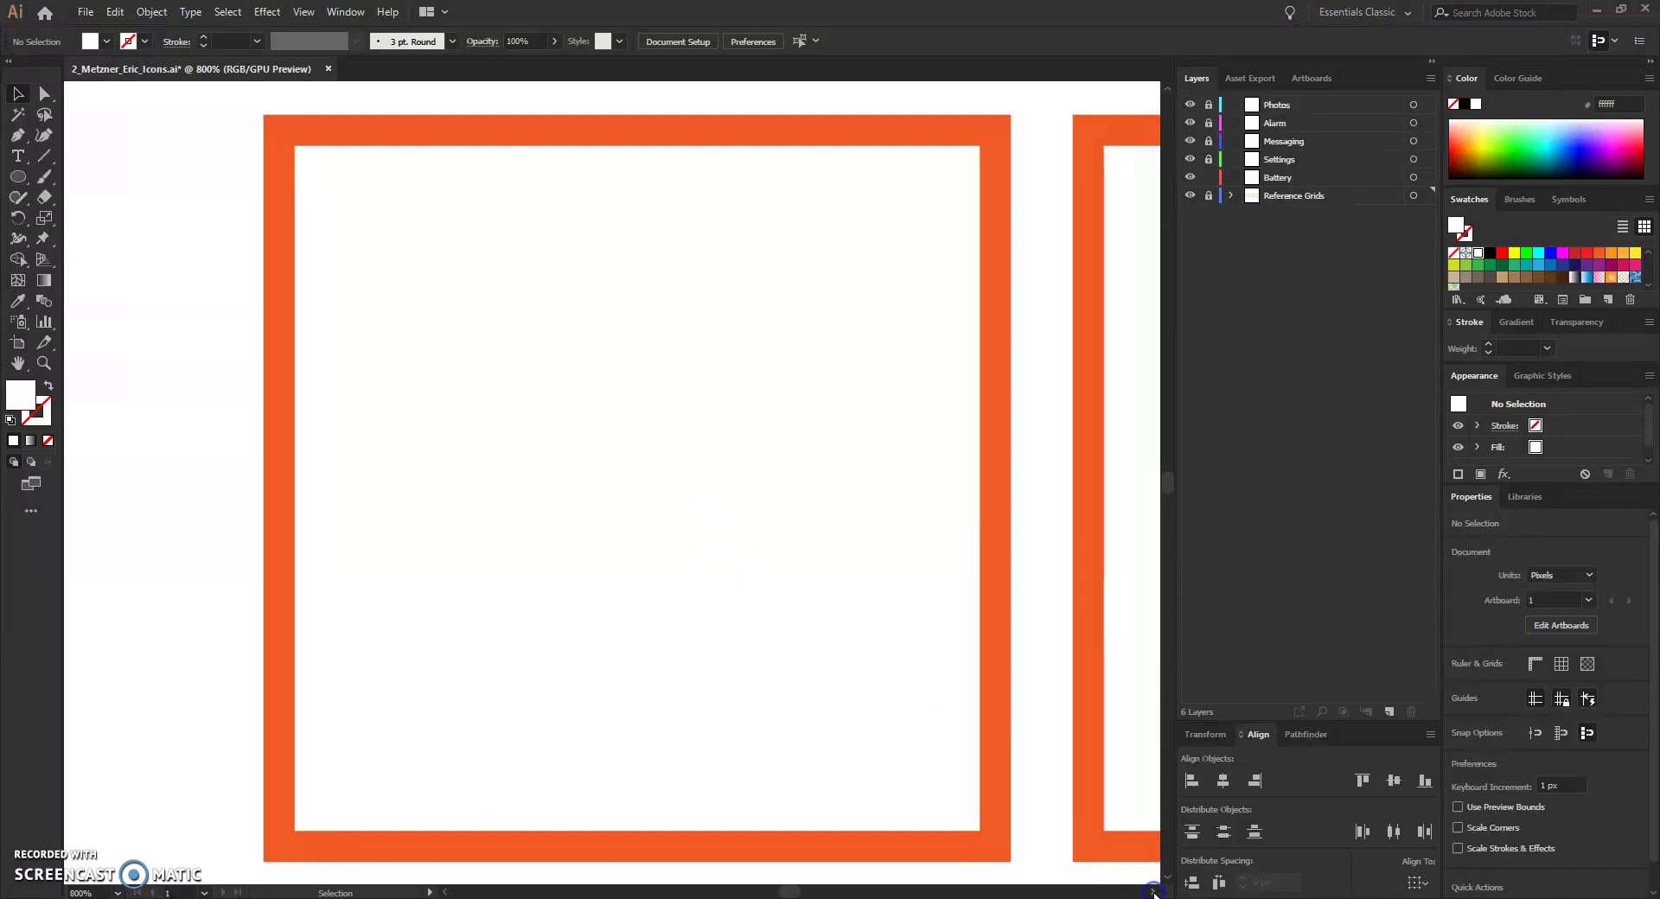
click(1154, 892)
click(1154, 893)
click(1154, 892)
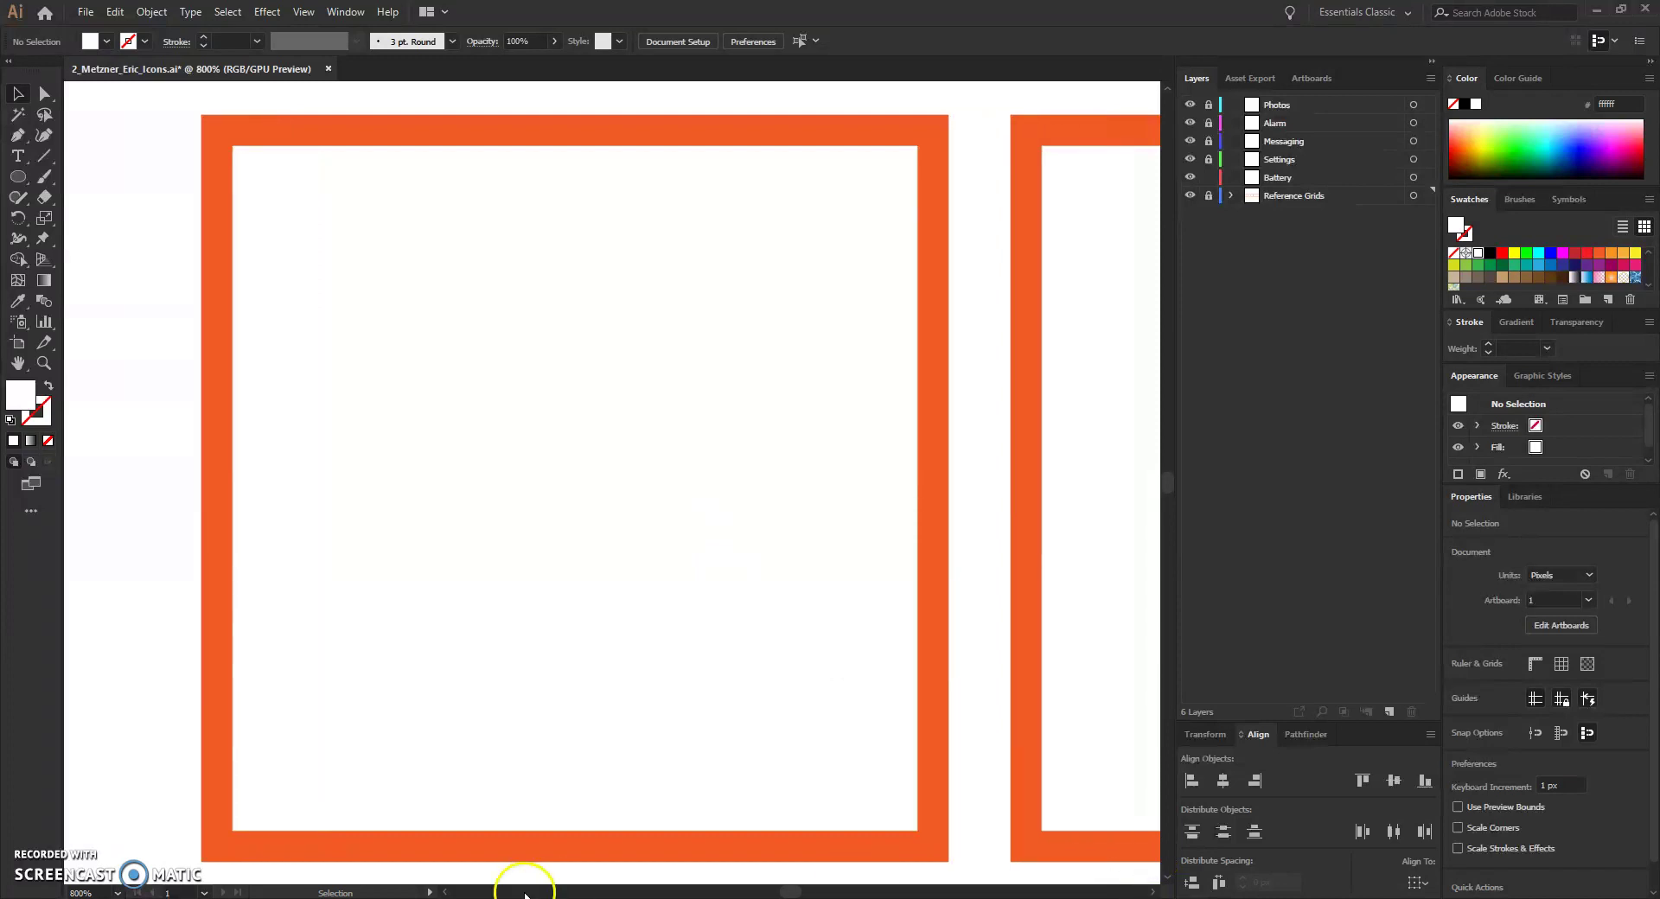
click(443, 891)
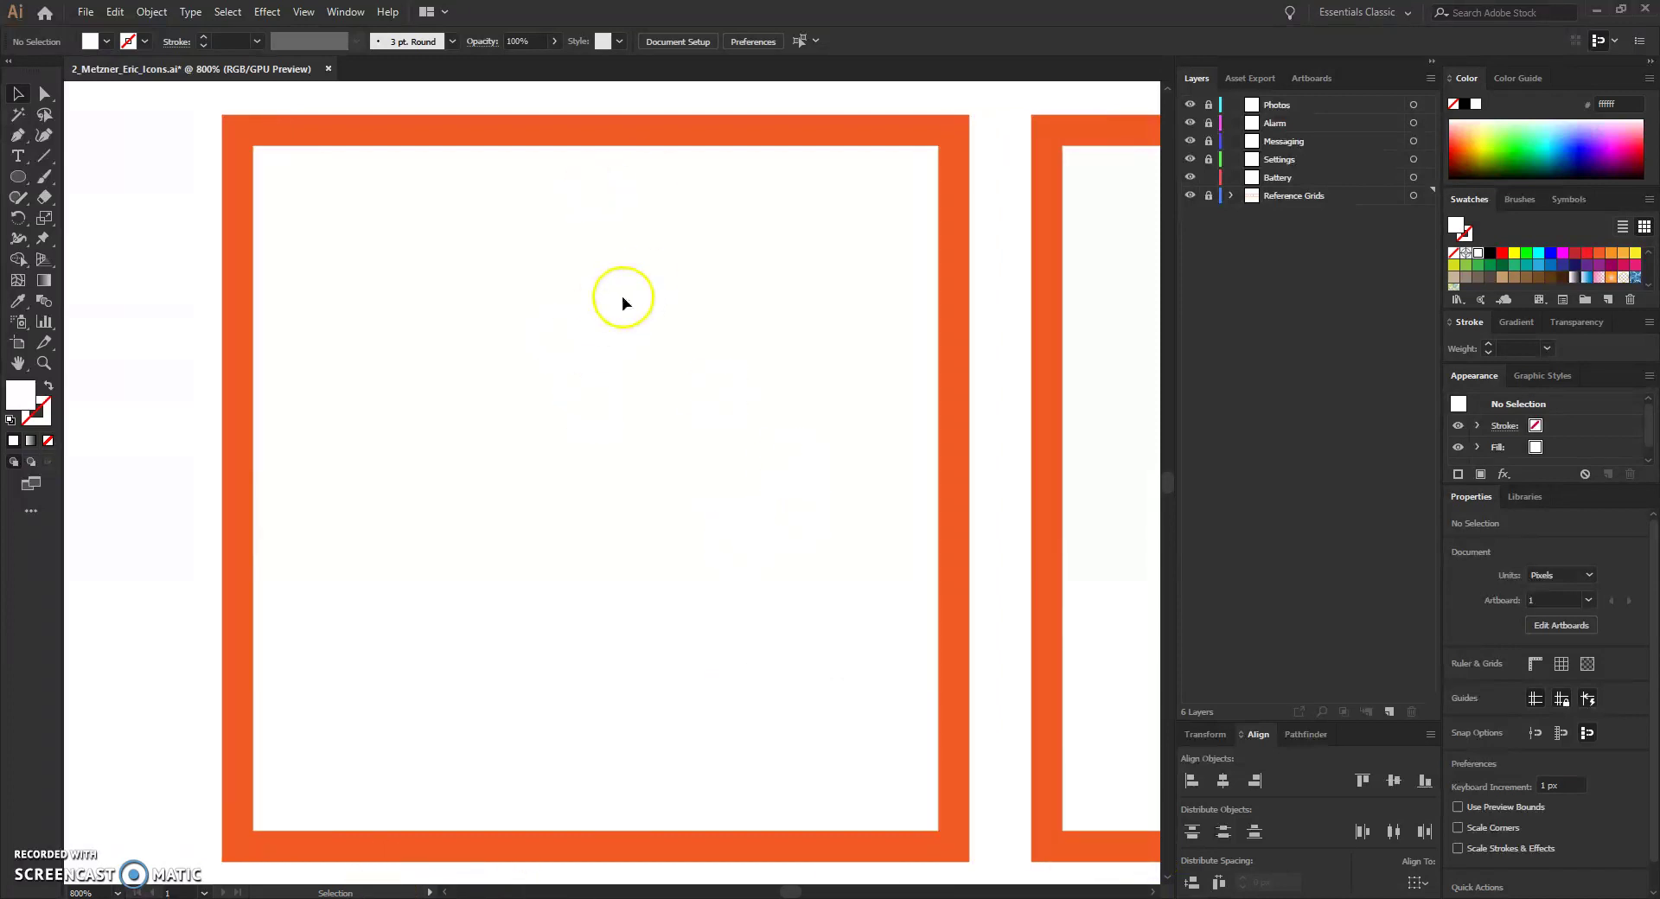
Unlock and expand the Reference Grids layer, target the leftmost square's group and list its contents
click(1232, 195)
click(1209, 196)
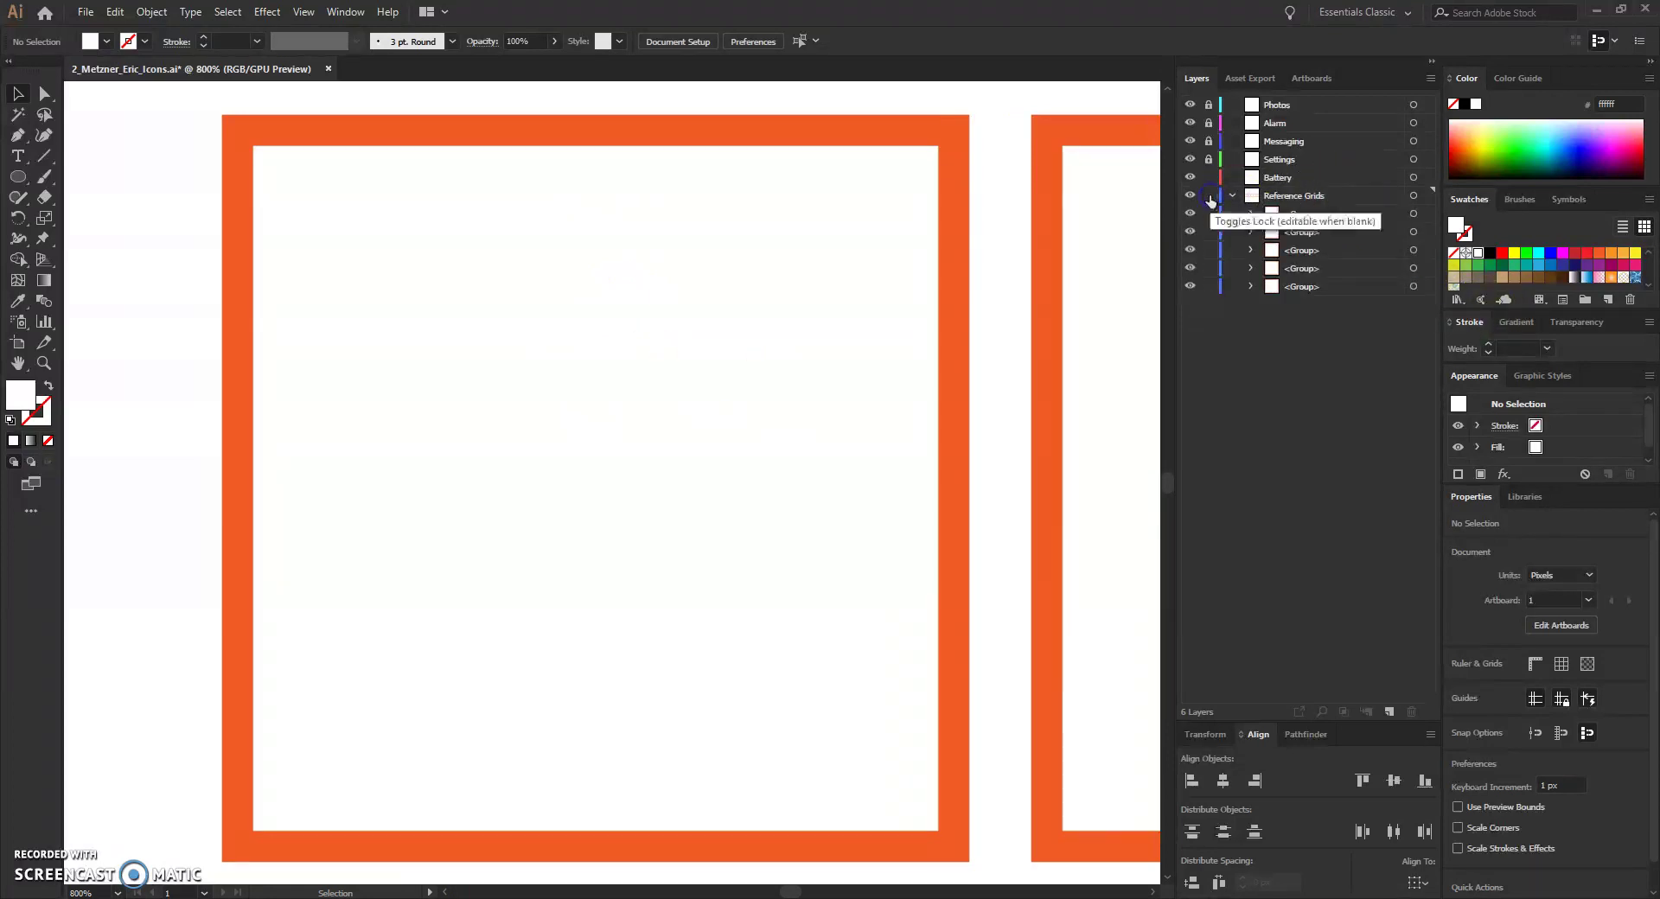
click(1414, 286)
click(1351, 287)
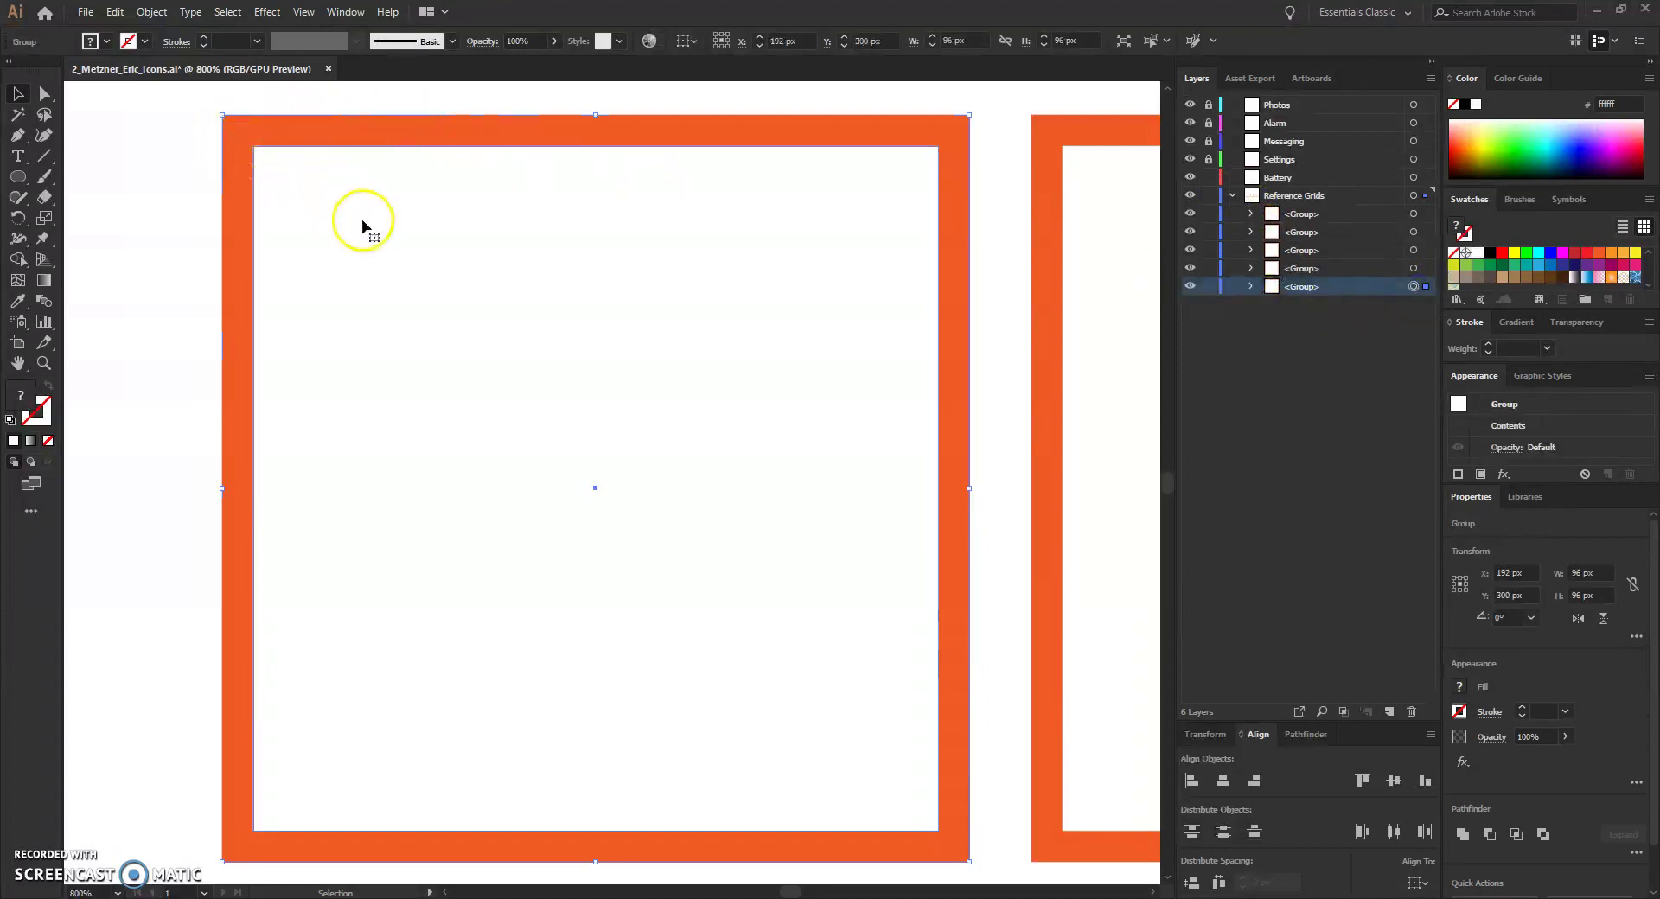
click(1250, 286)
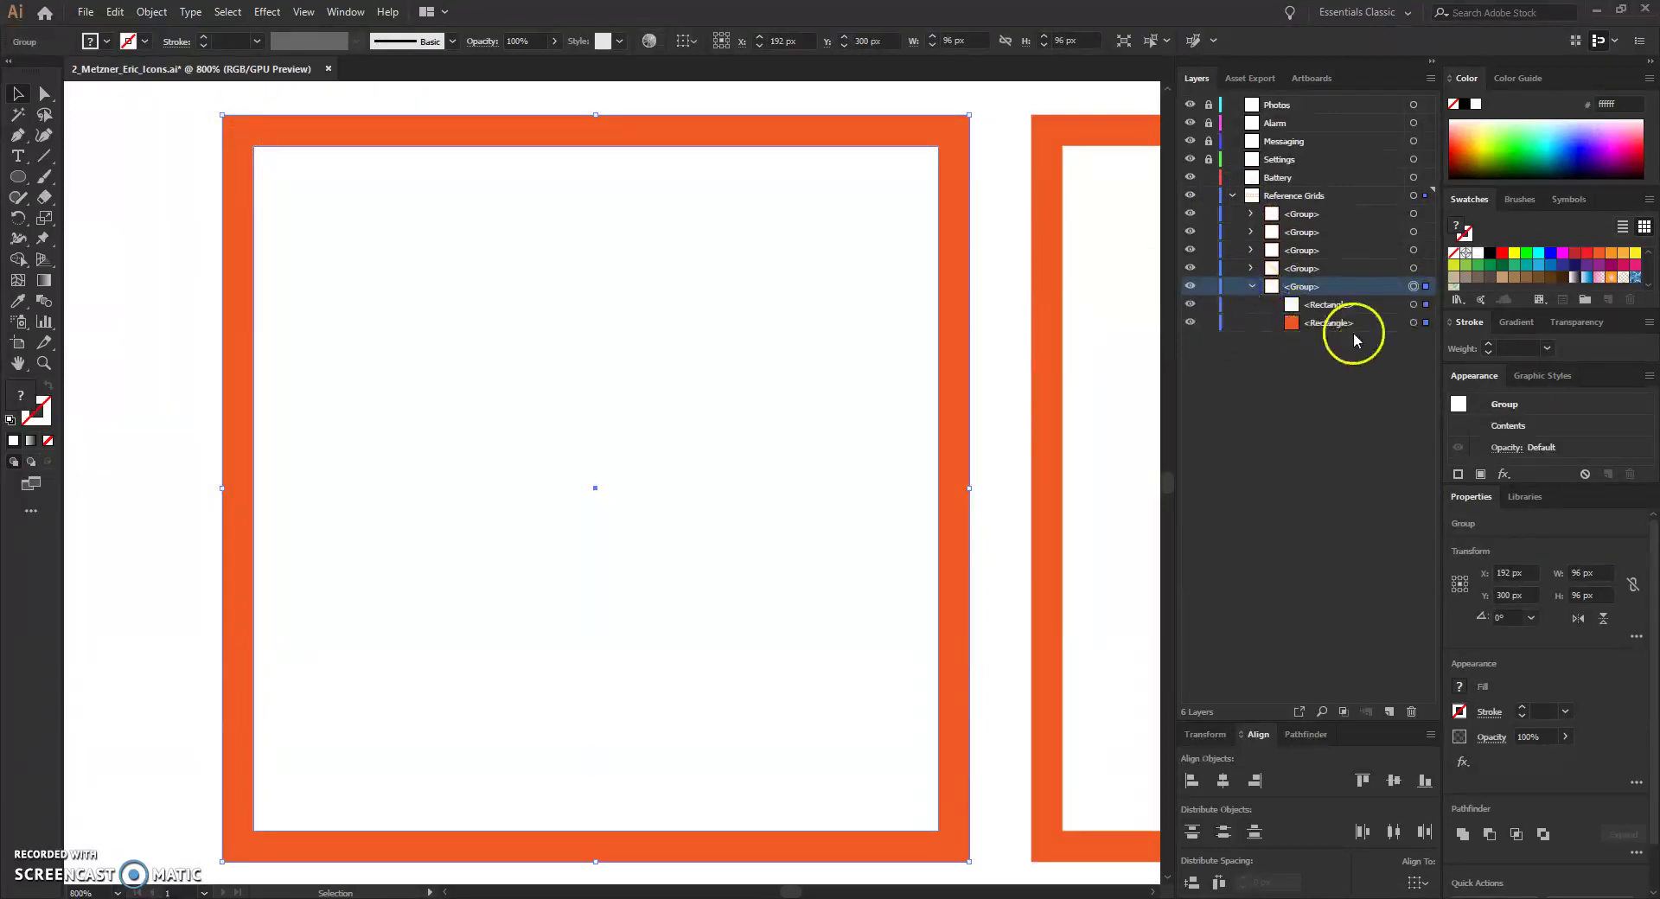
Hide and show again the orange and white rectangles in the leftmost square's group to examine how it is built
click(1191, 322)
click(1190, 322)
click(1191, 304)
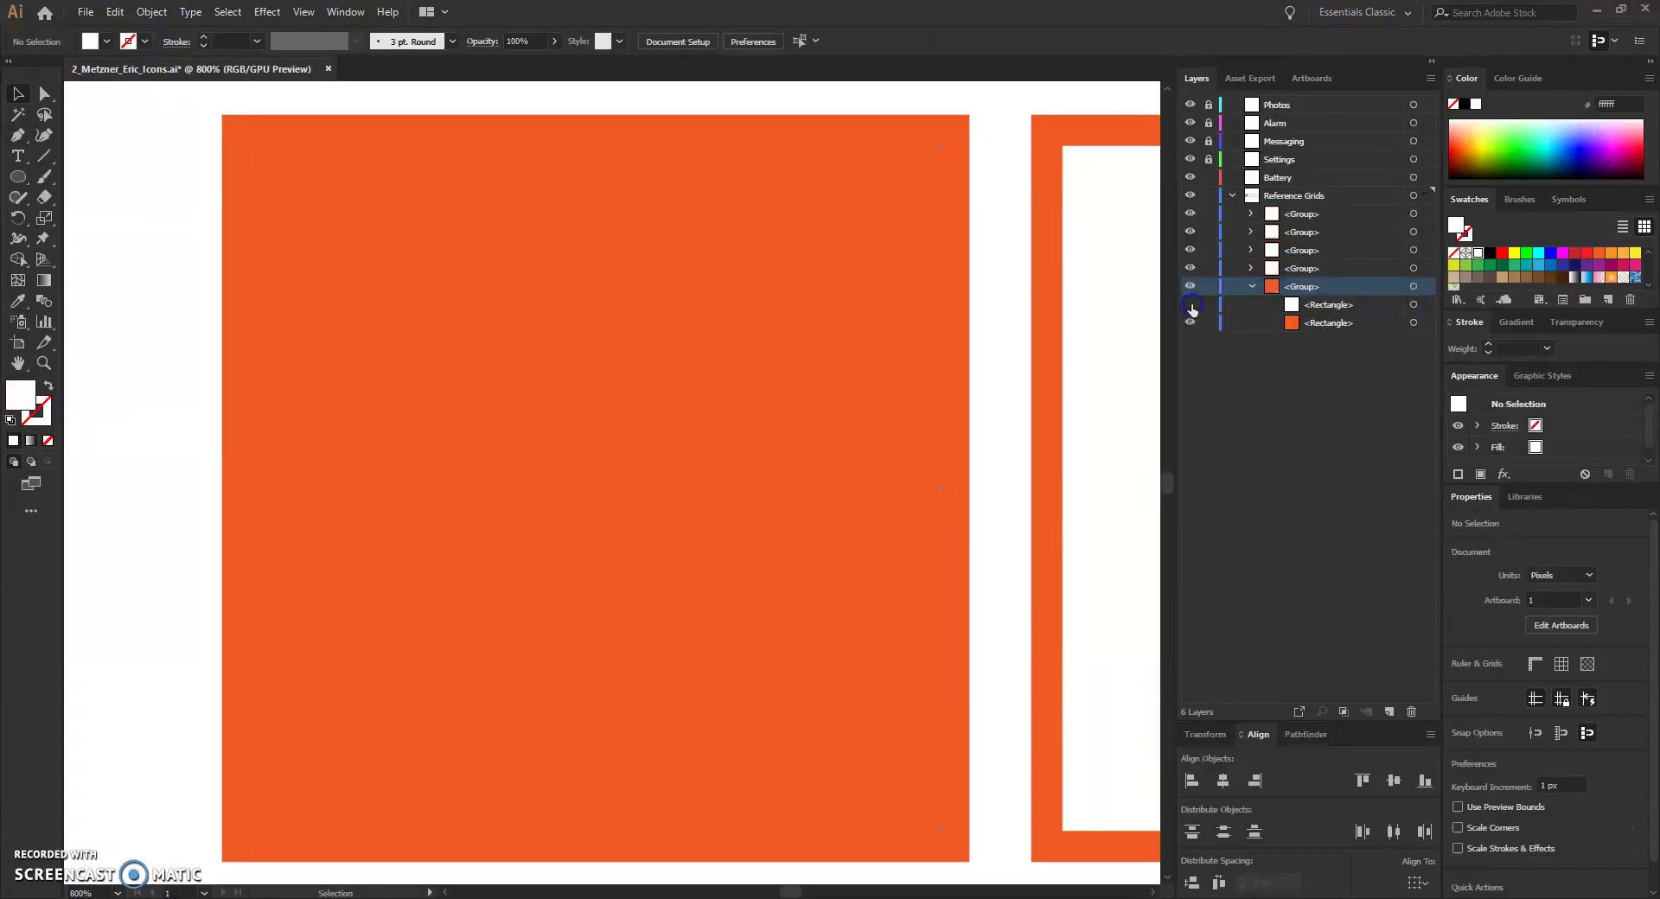
click(1191, 304)
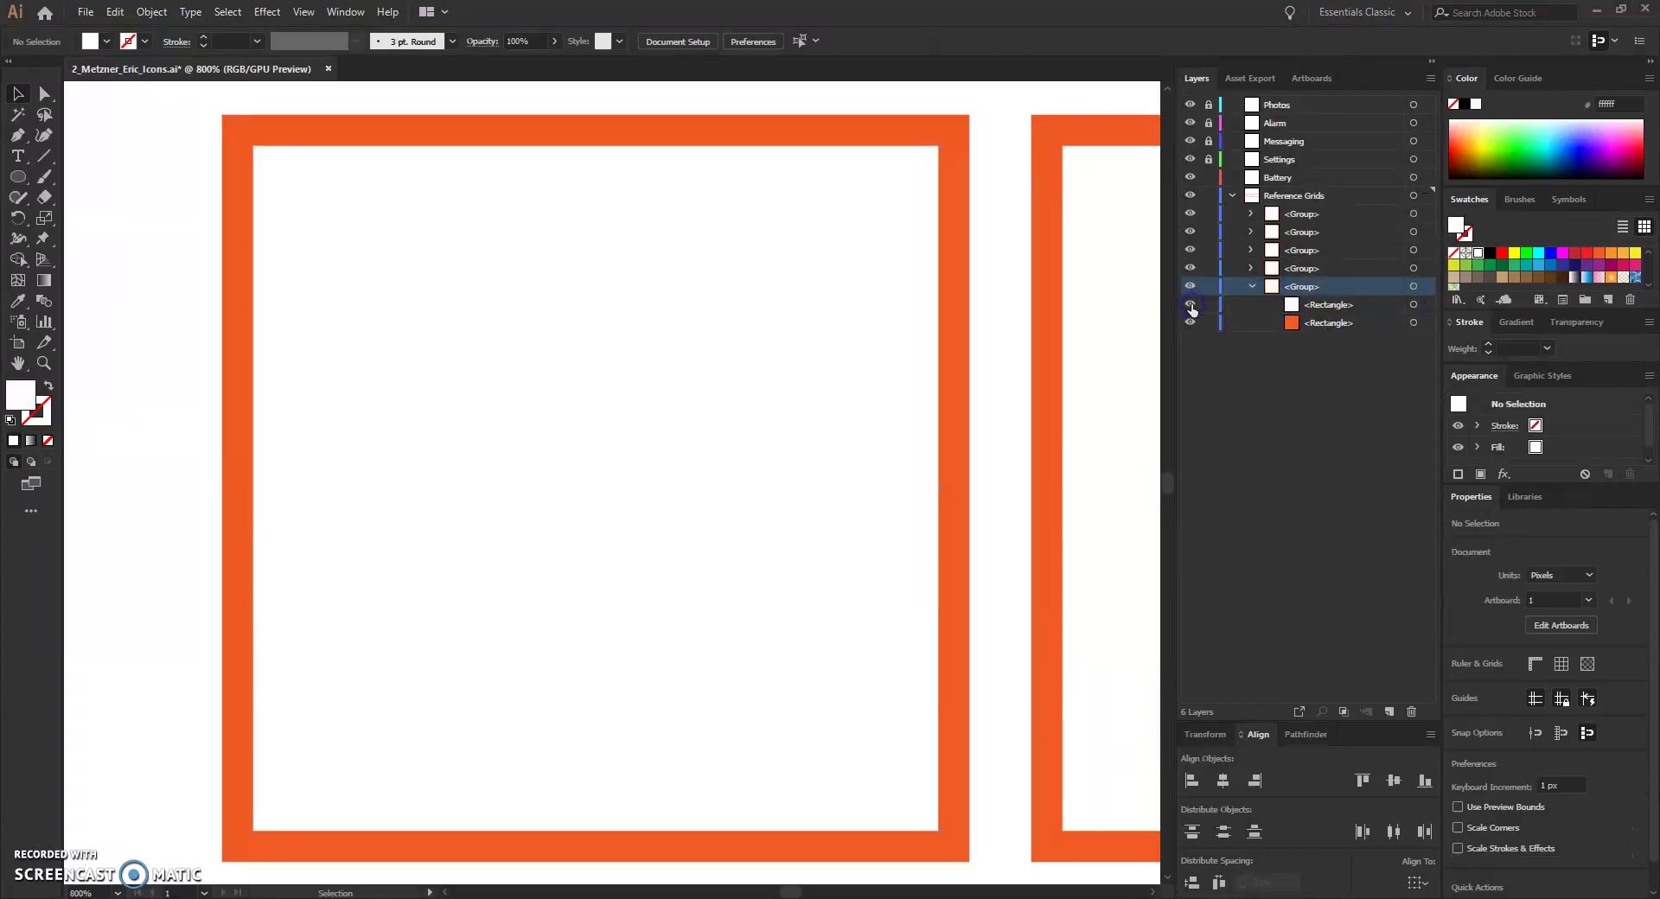
Collapse the leftmost square's group and the Reference Grids layer, and lock the layer again
click(1252, 286)
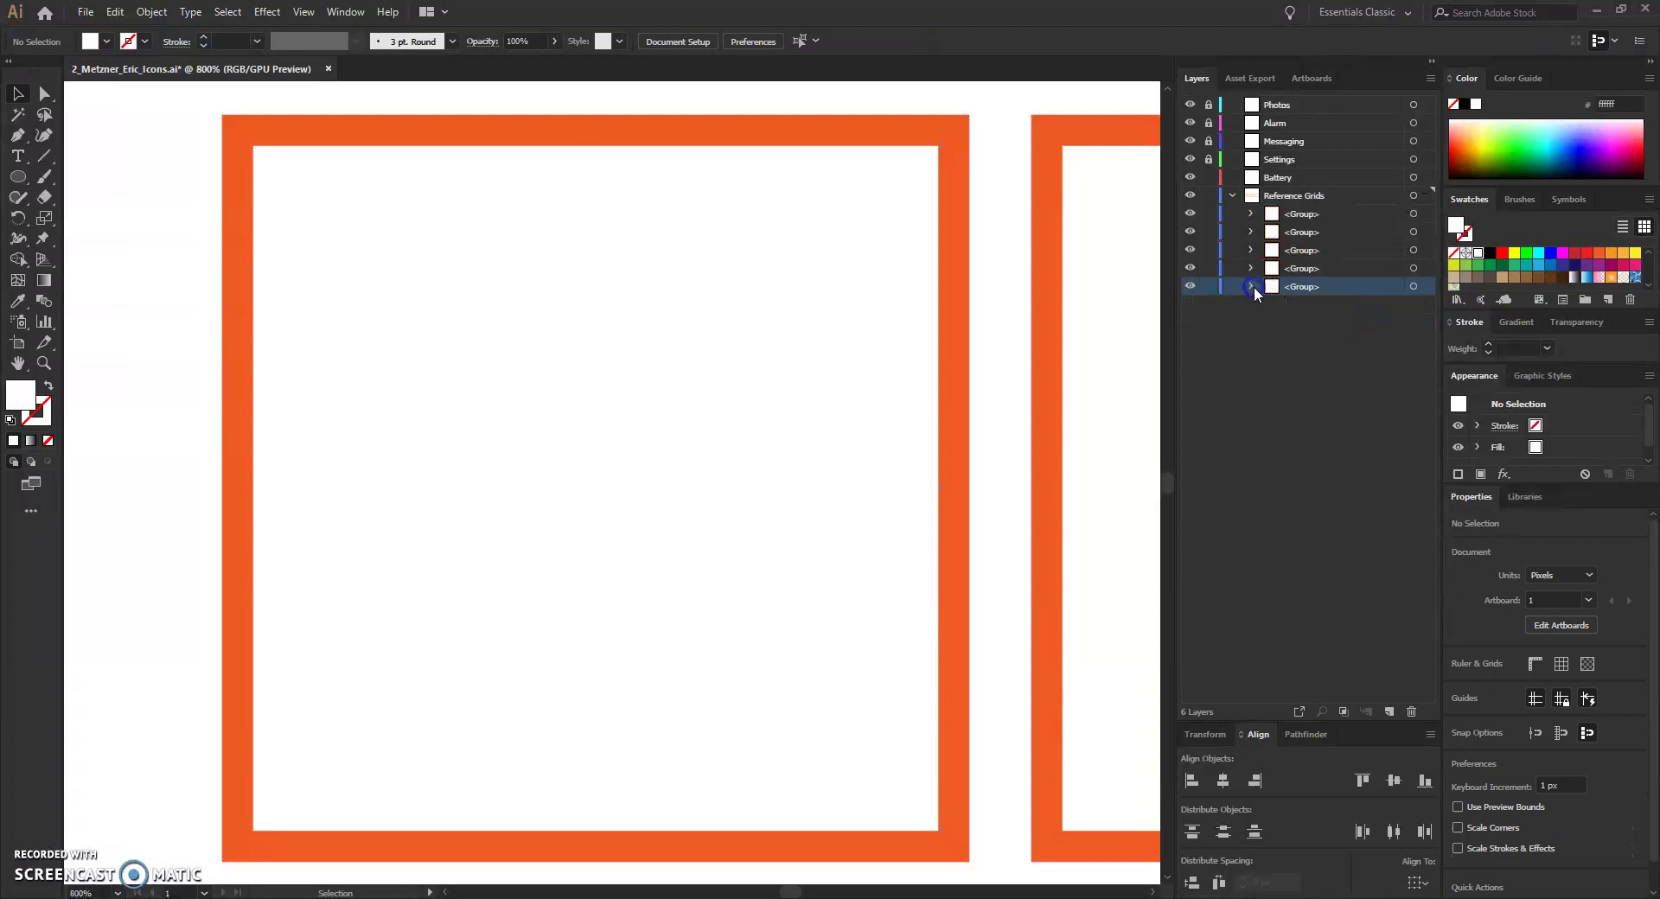
click(1233, 196)
click(1209, 195)
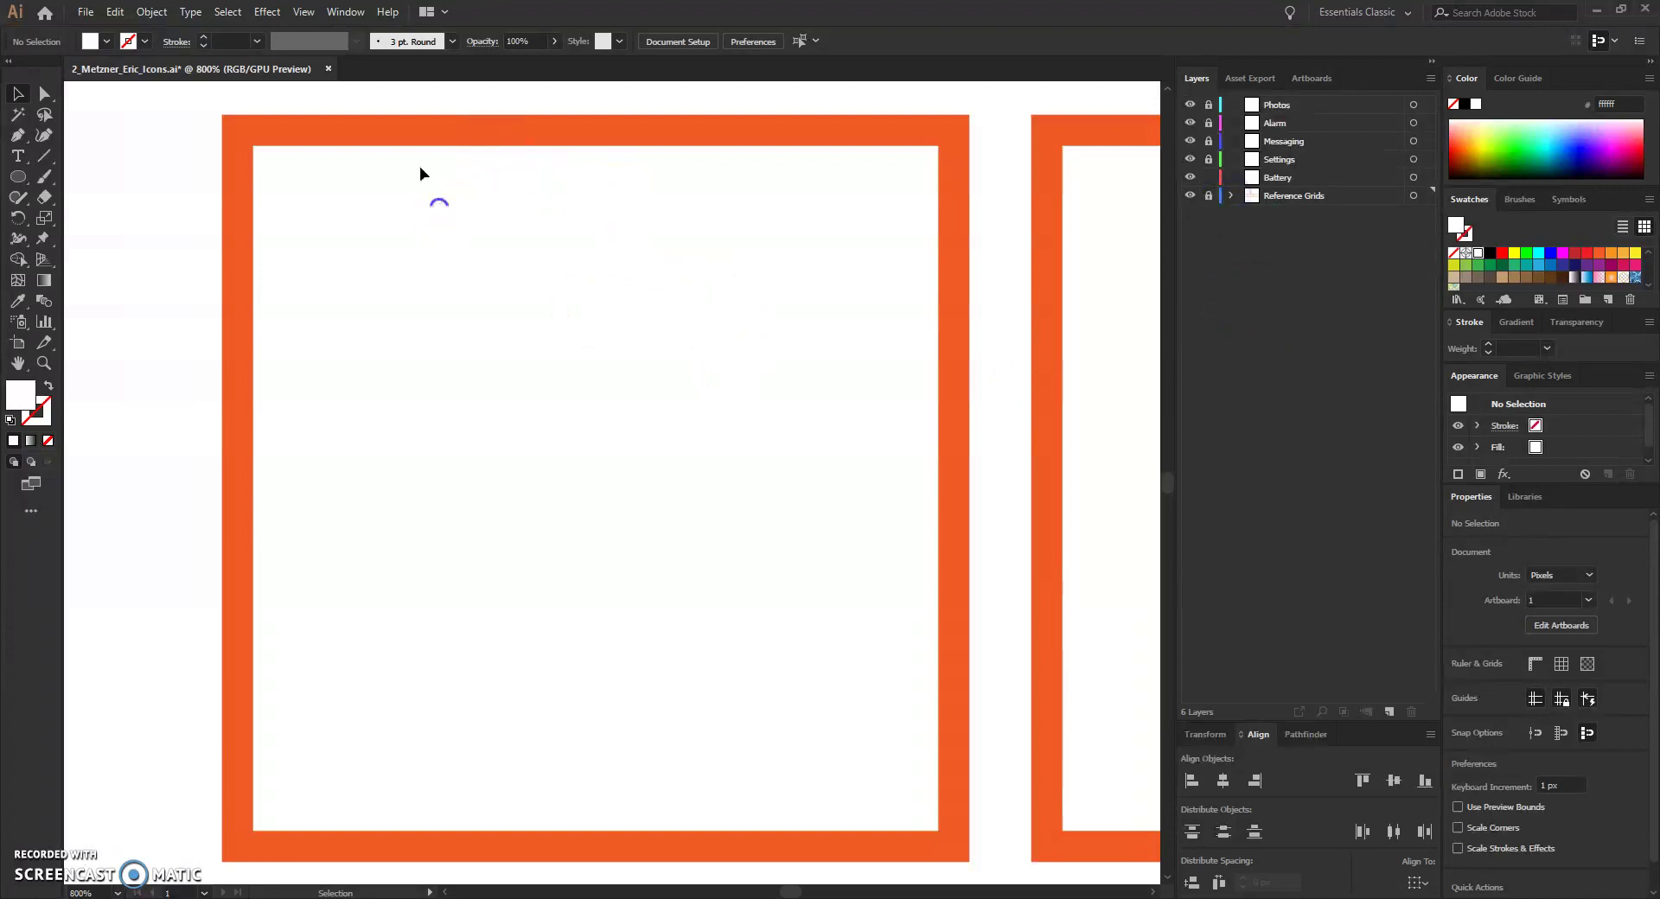
Make Battery the active layer for drawing, leaving its layer options as they are
click(1329, 177)
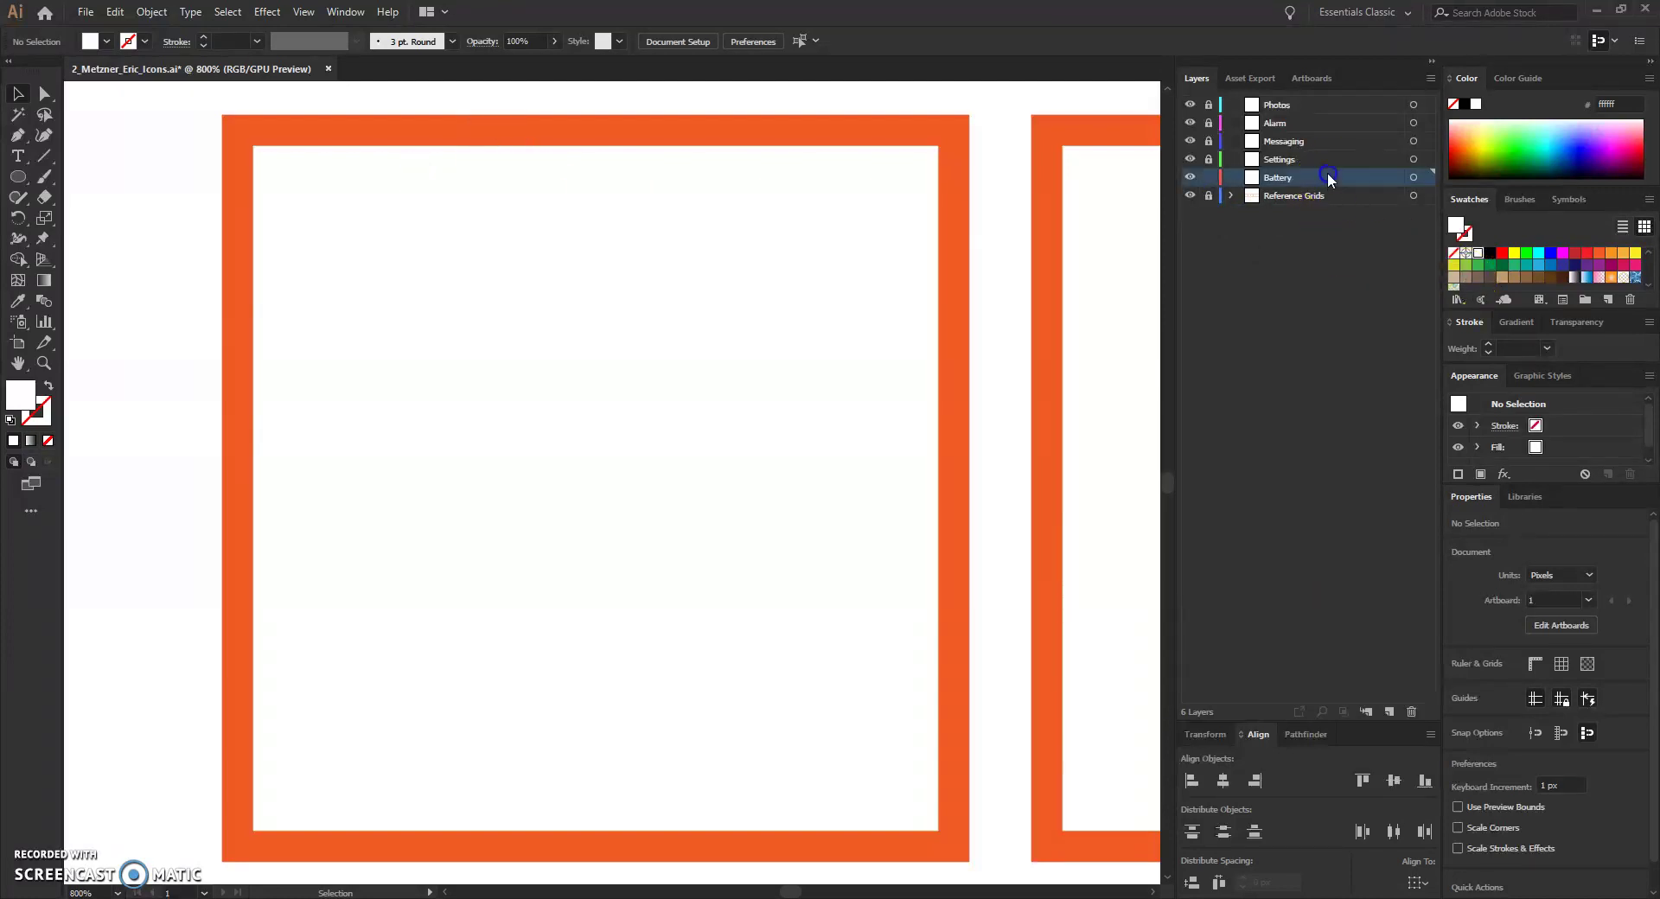
double_click(1352, 176)
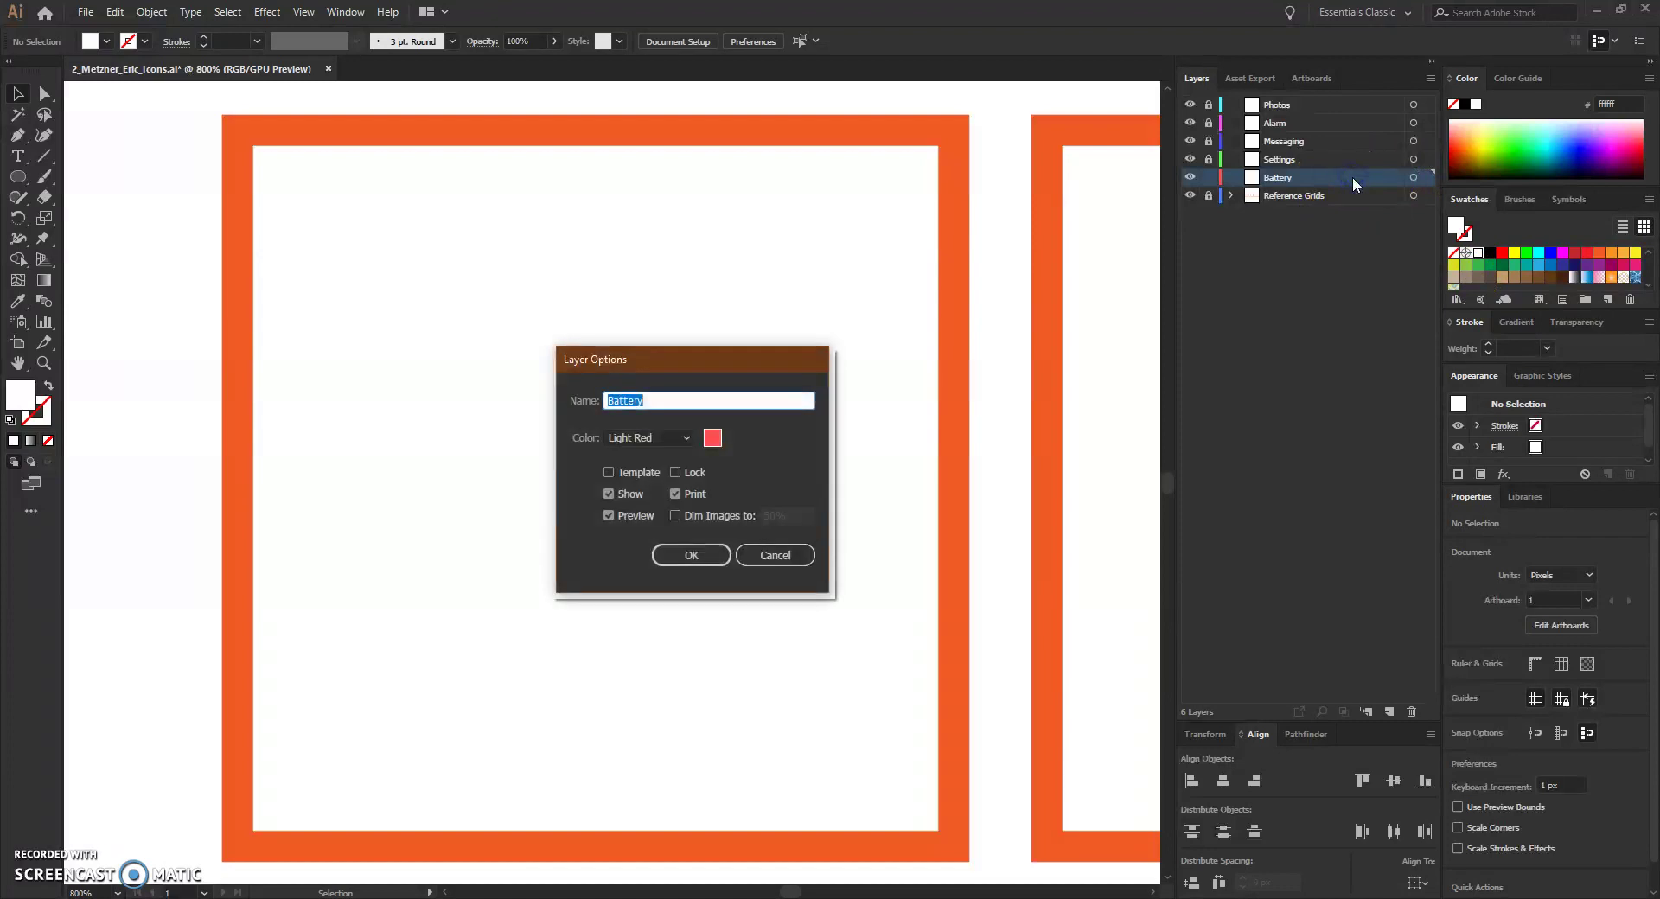
click(765, 557)
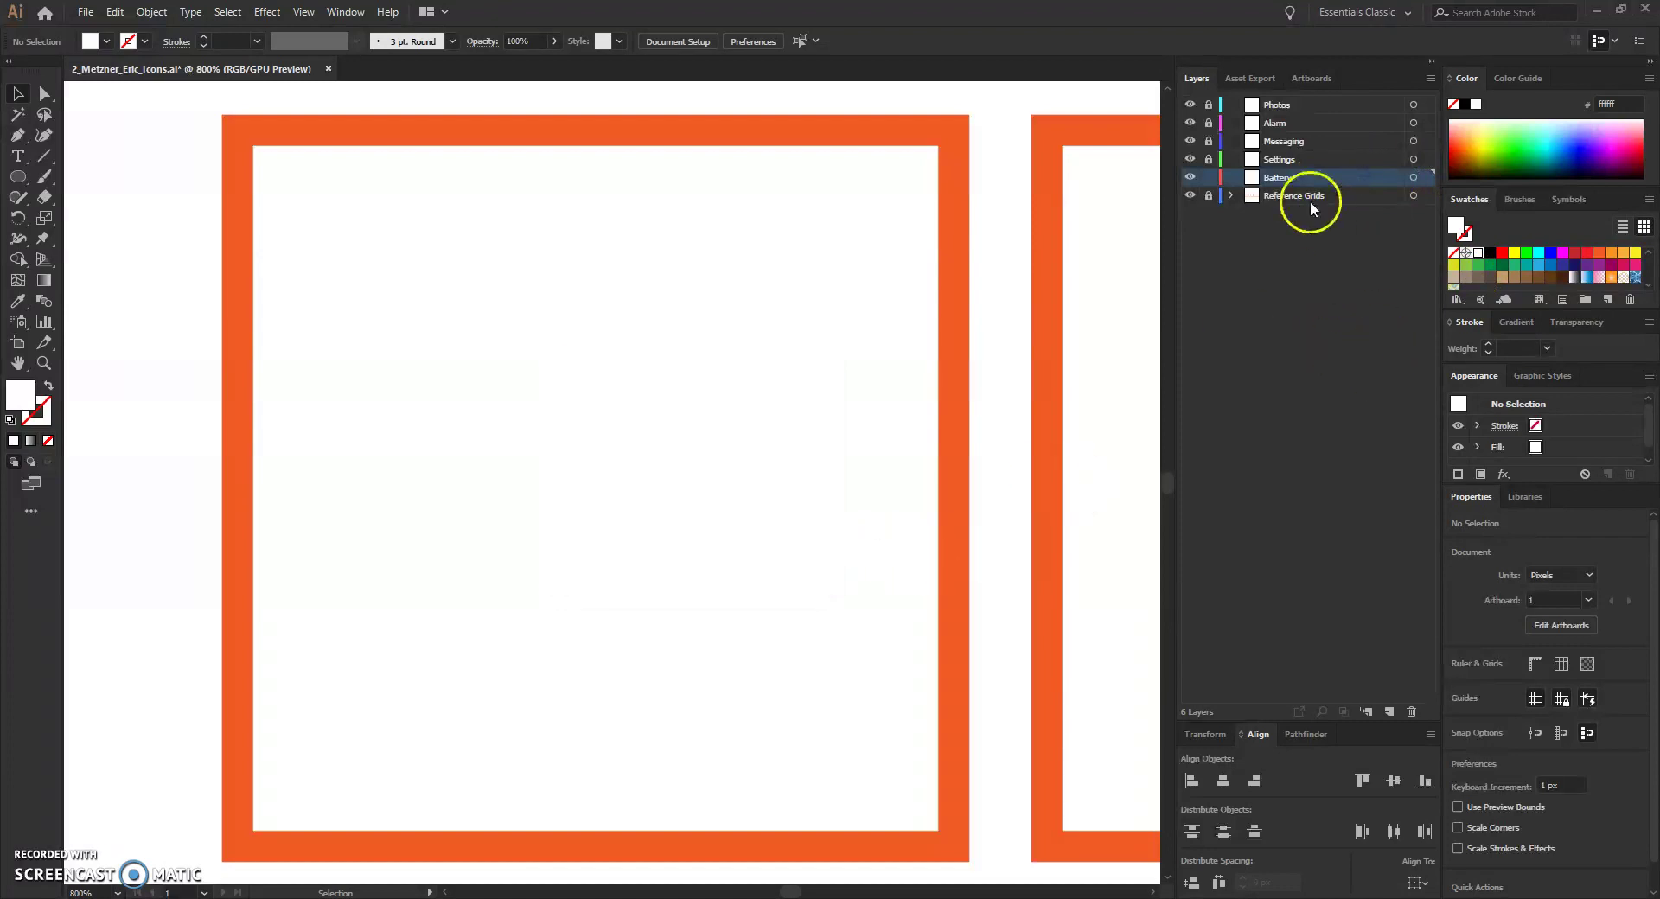
click(1369, 181)
Choose the Ellipse Tool from the shape tools as the drawing tool
drag(17, 177, 65, 180)
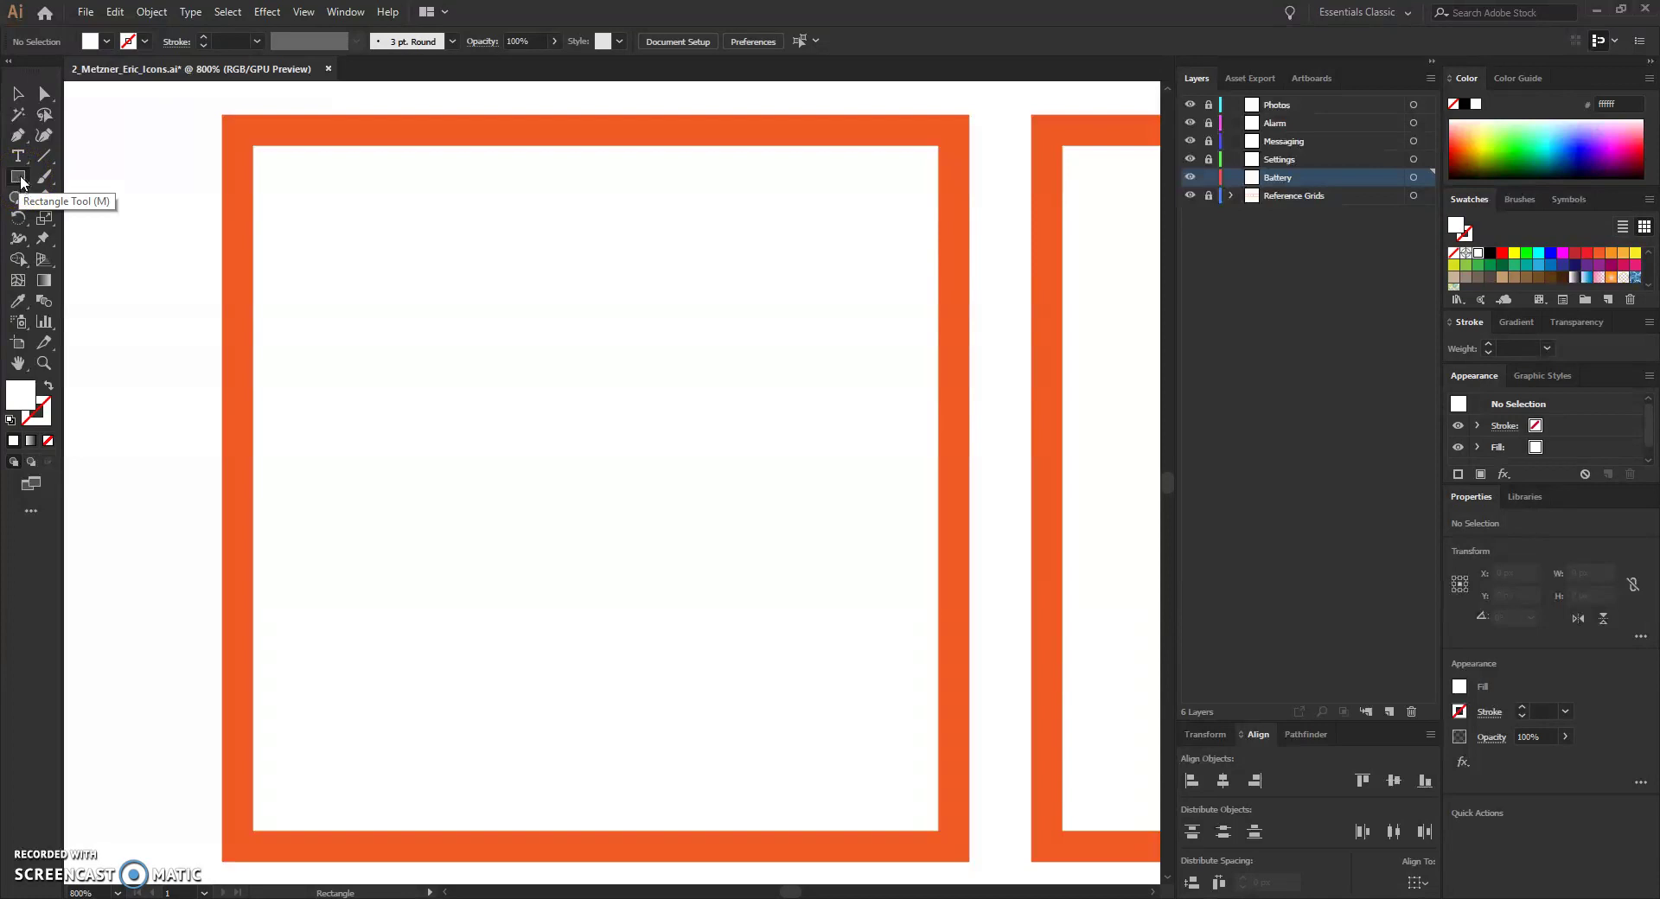
click(22, 181)
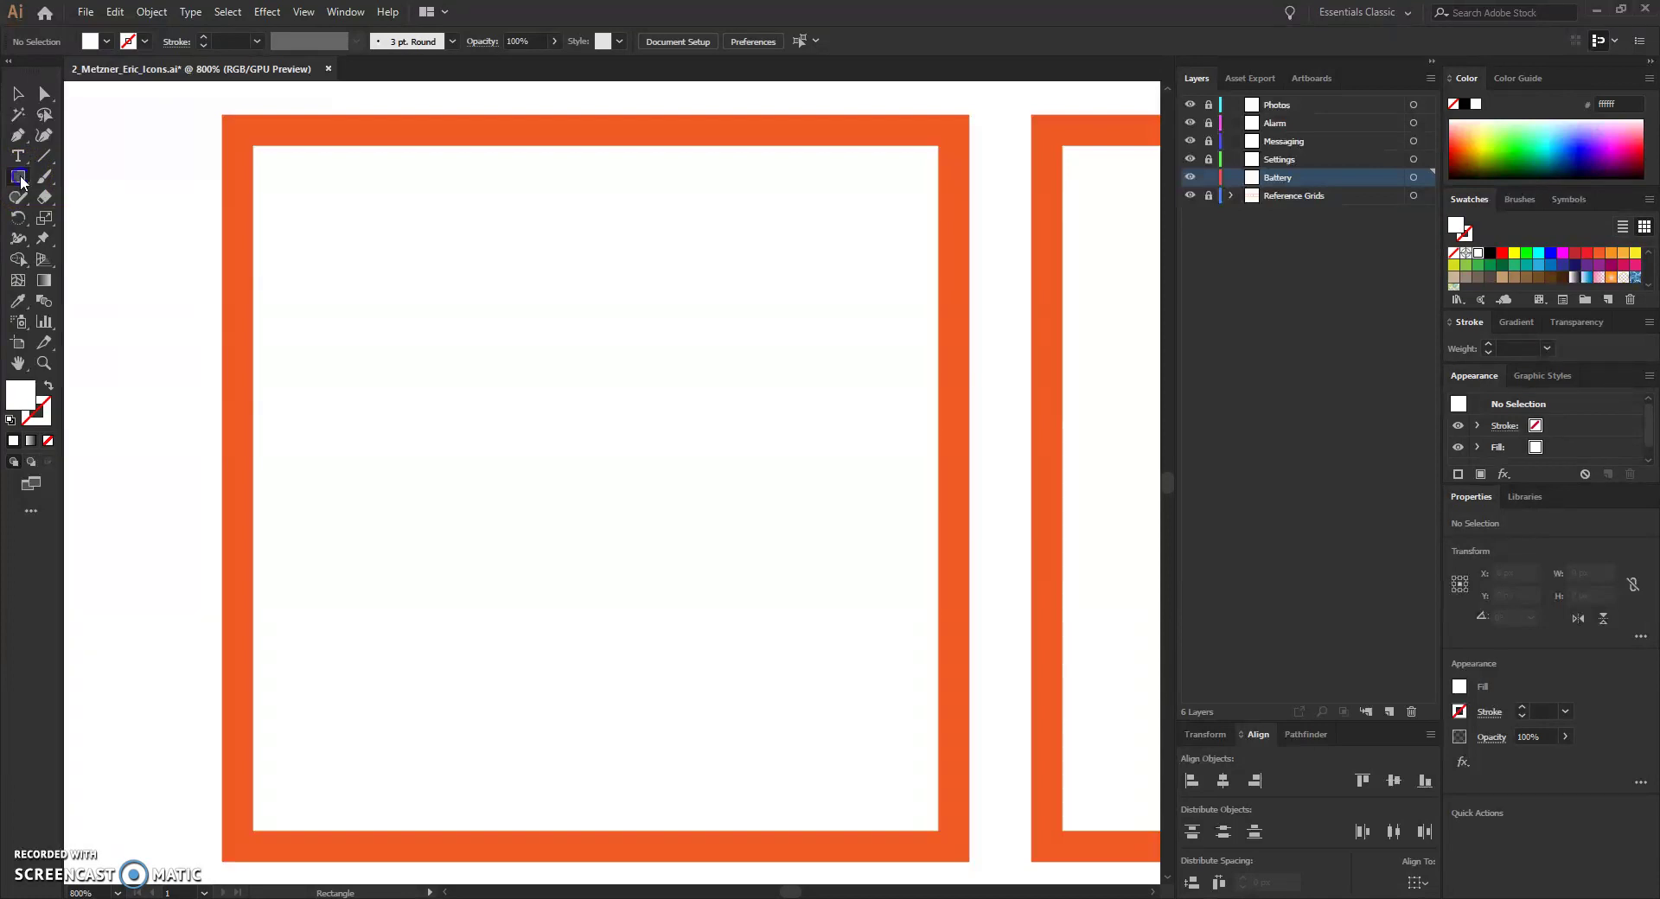
click(94, 219)
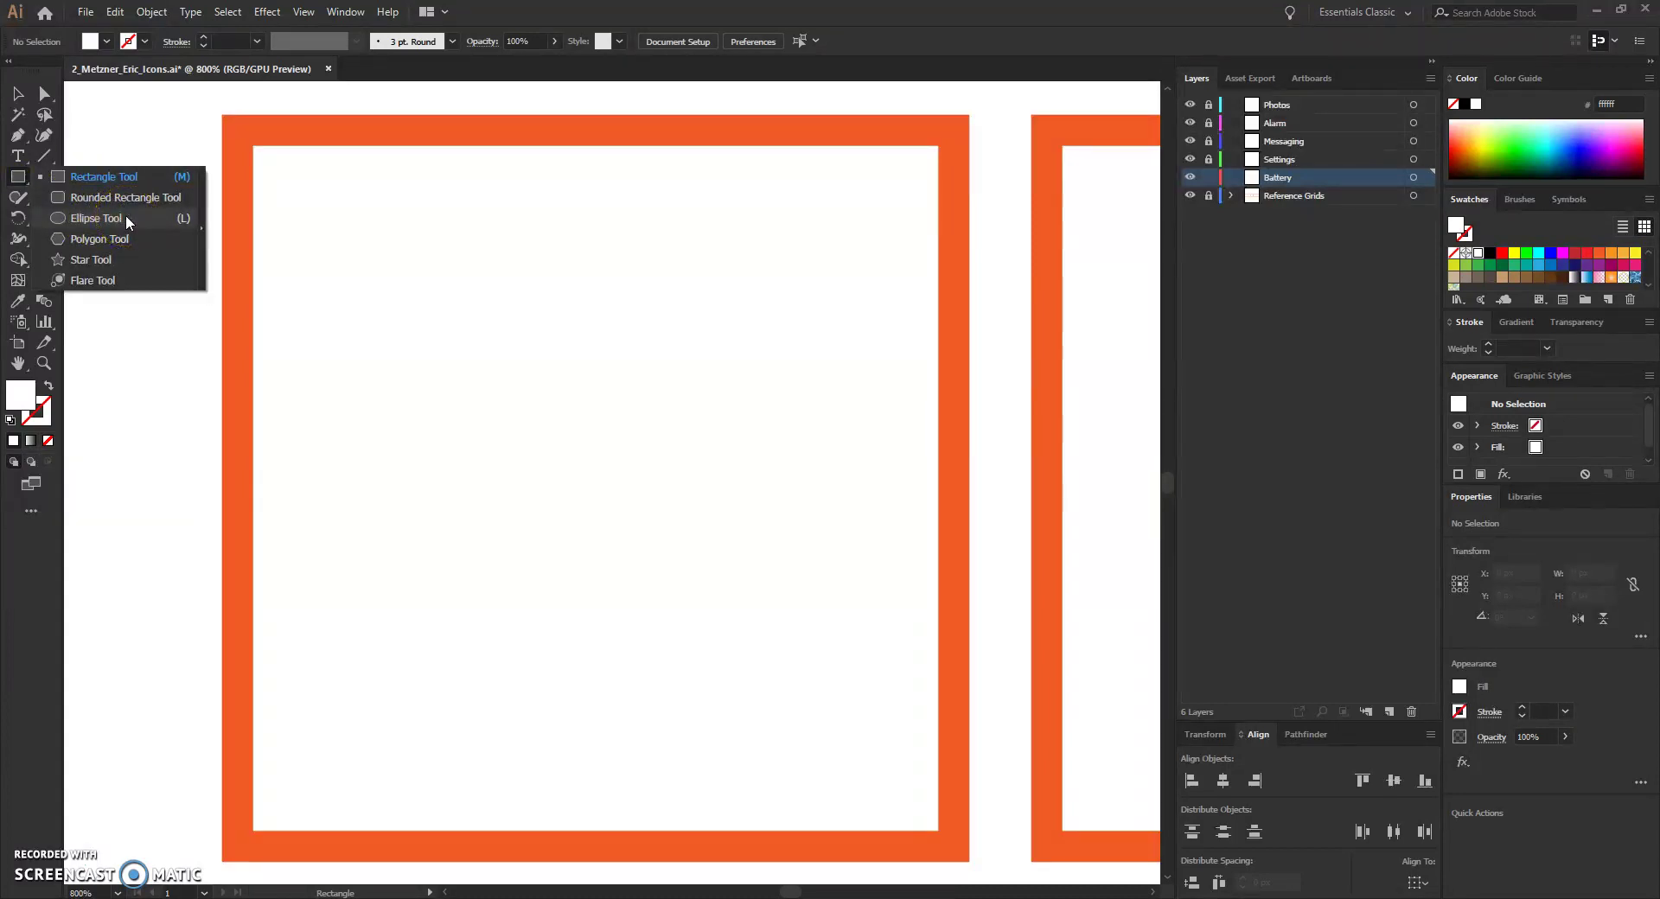
click(127, 218)
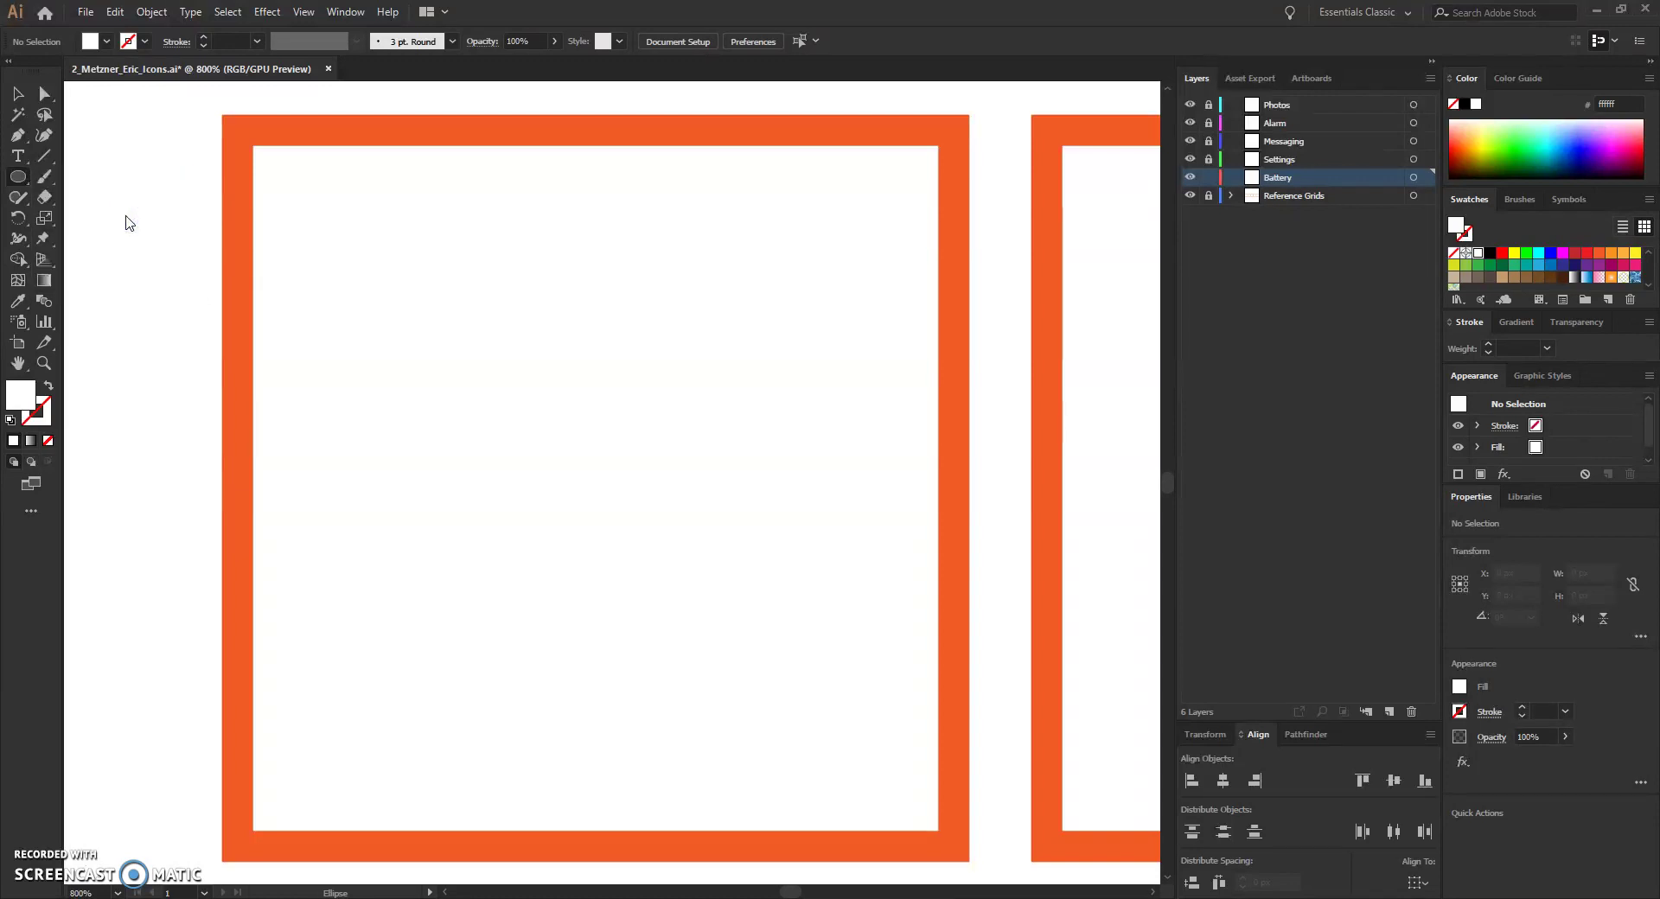
click(108, 41)
click(107, 41)
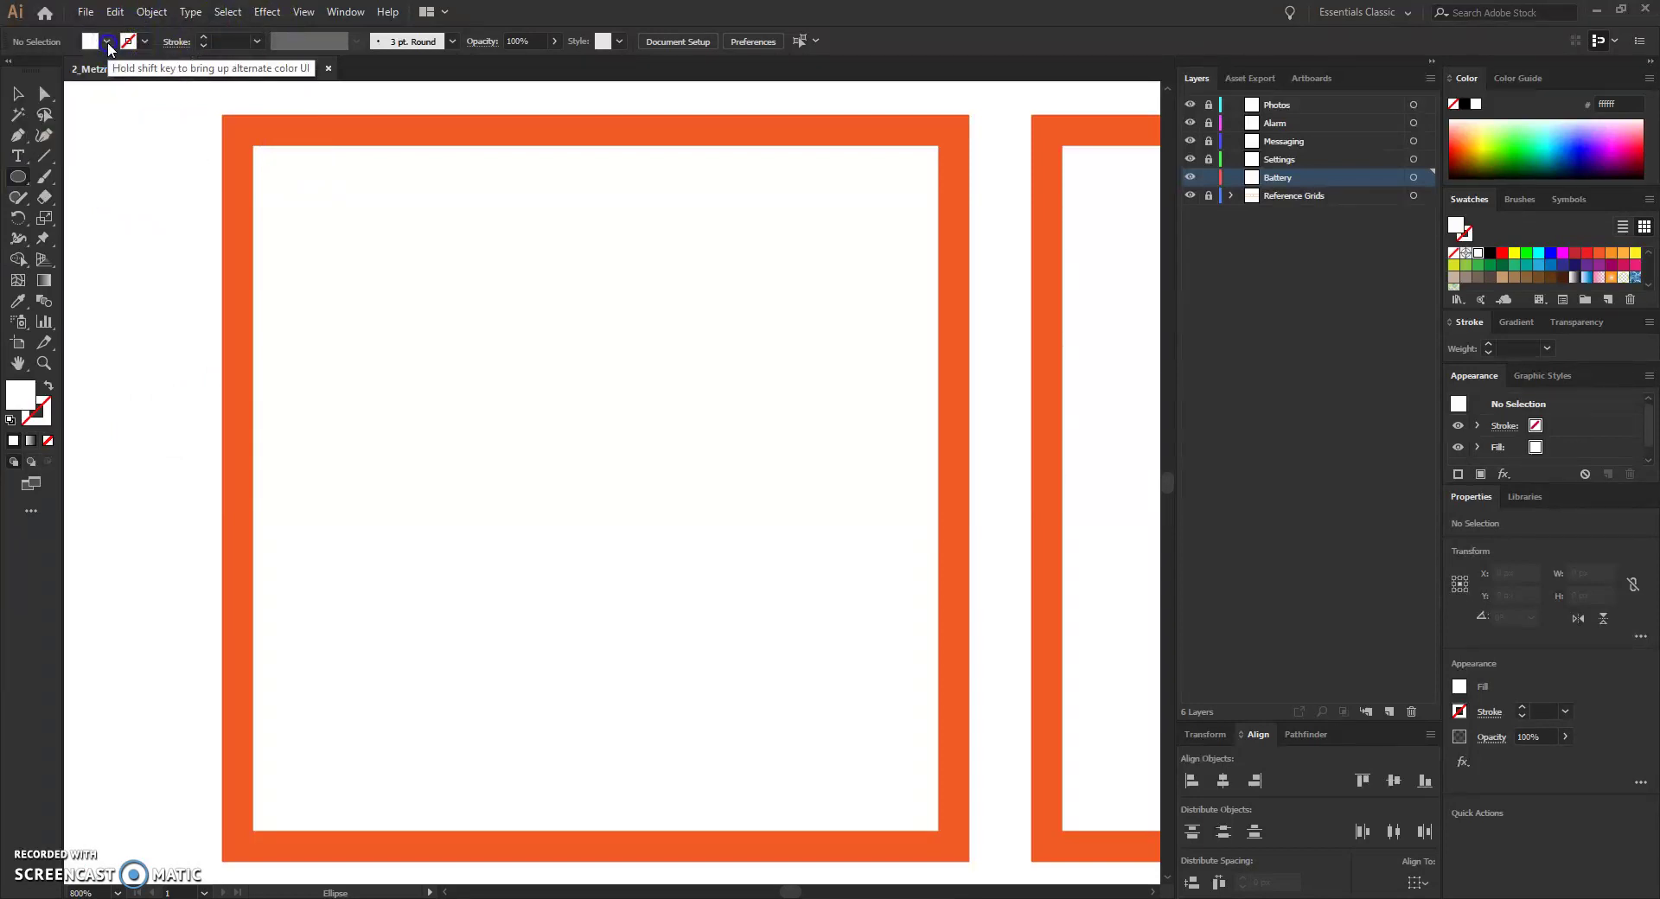
click(144, 41)
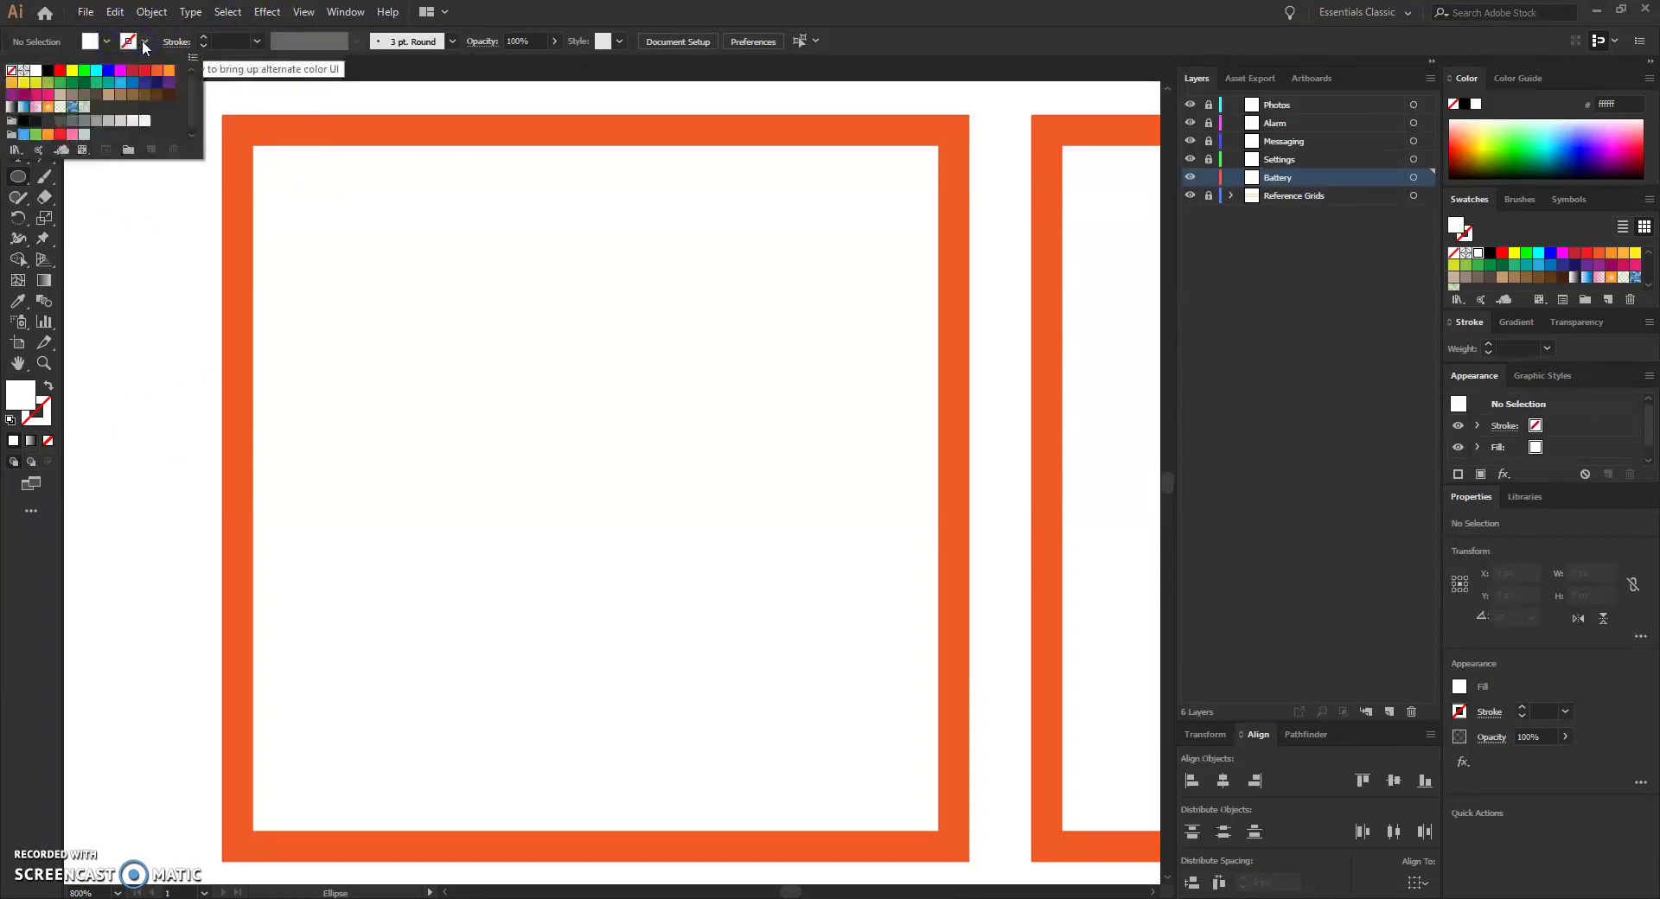
click(144, 42)
click(107, 41)
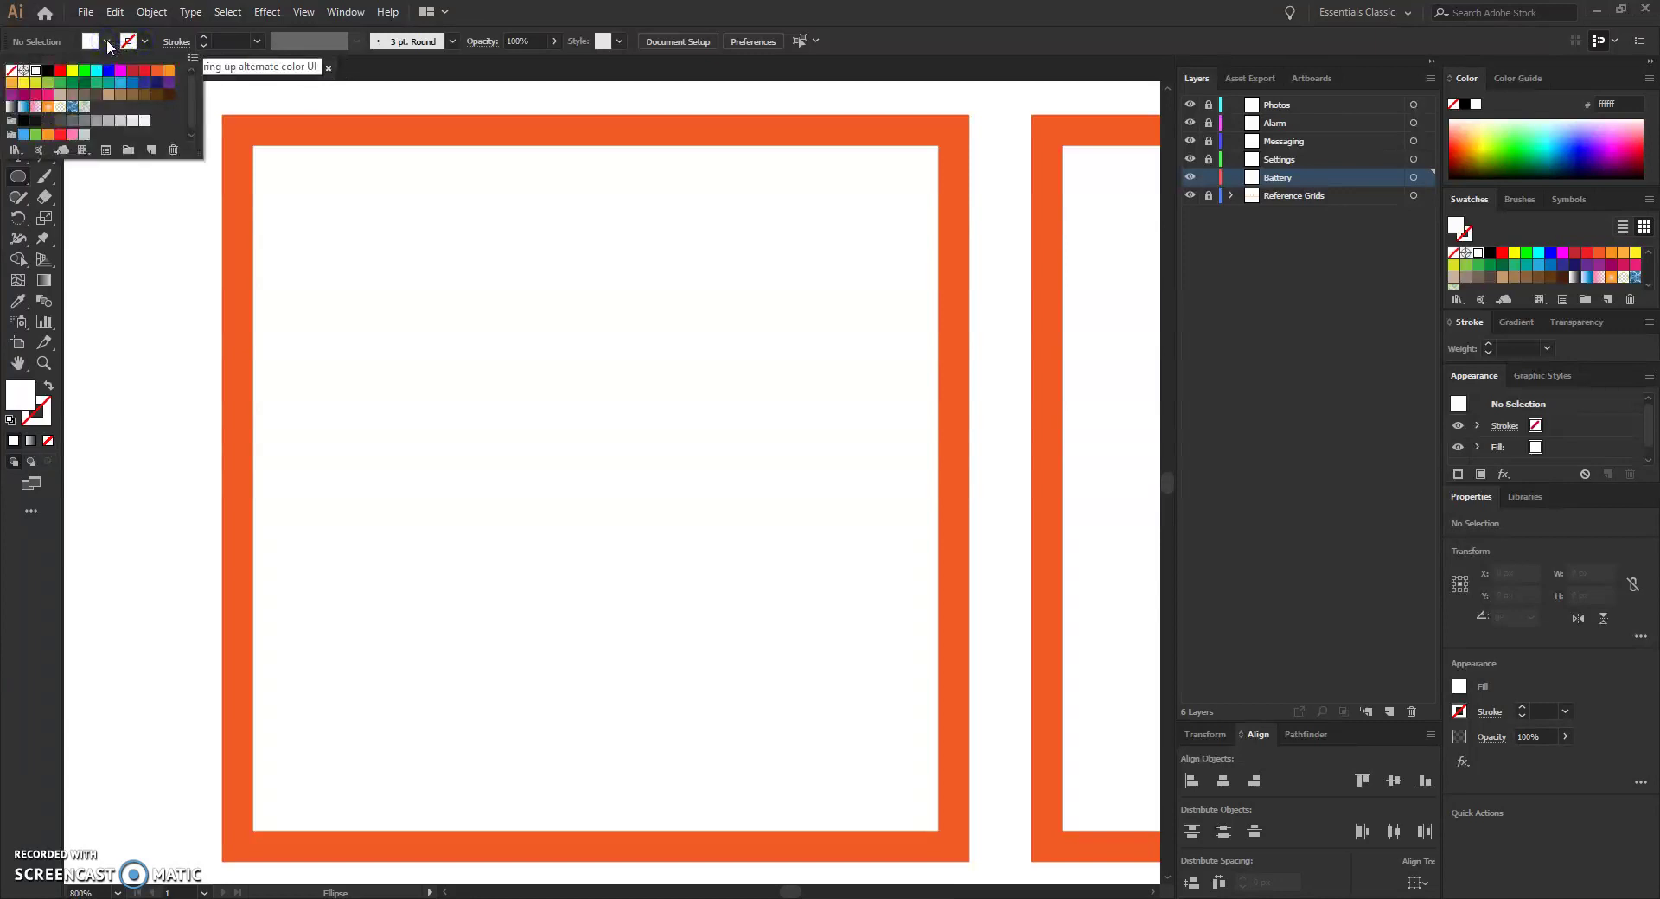
click(106, 40)
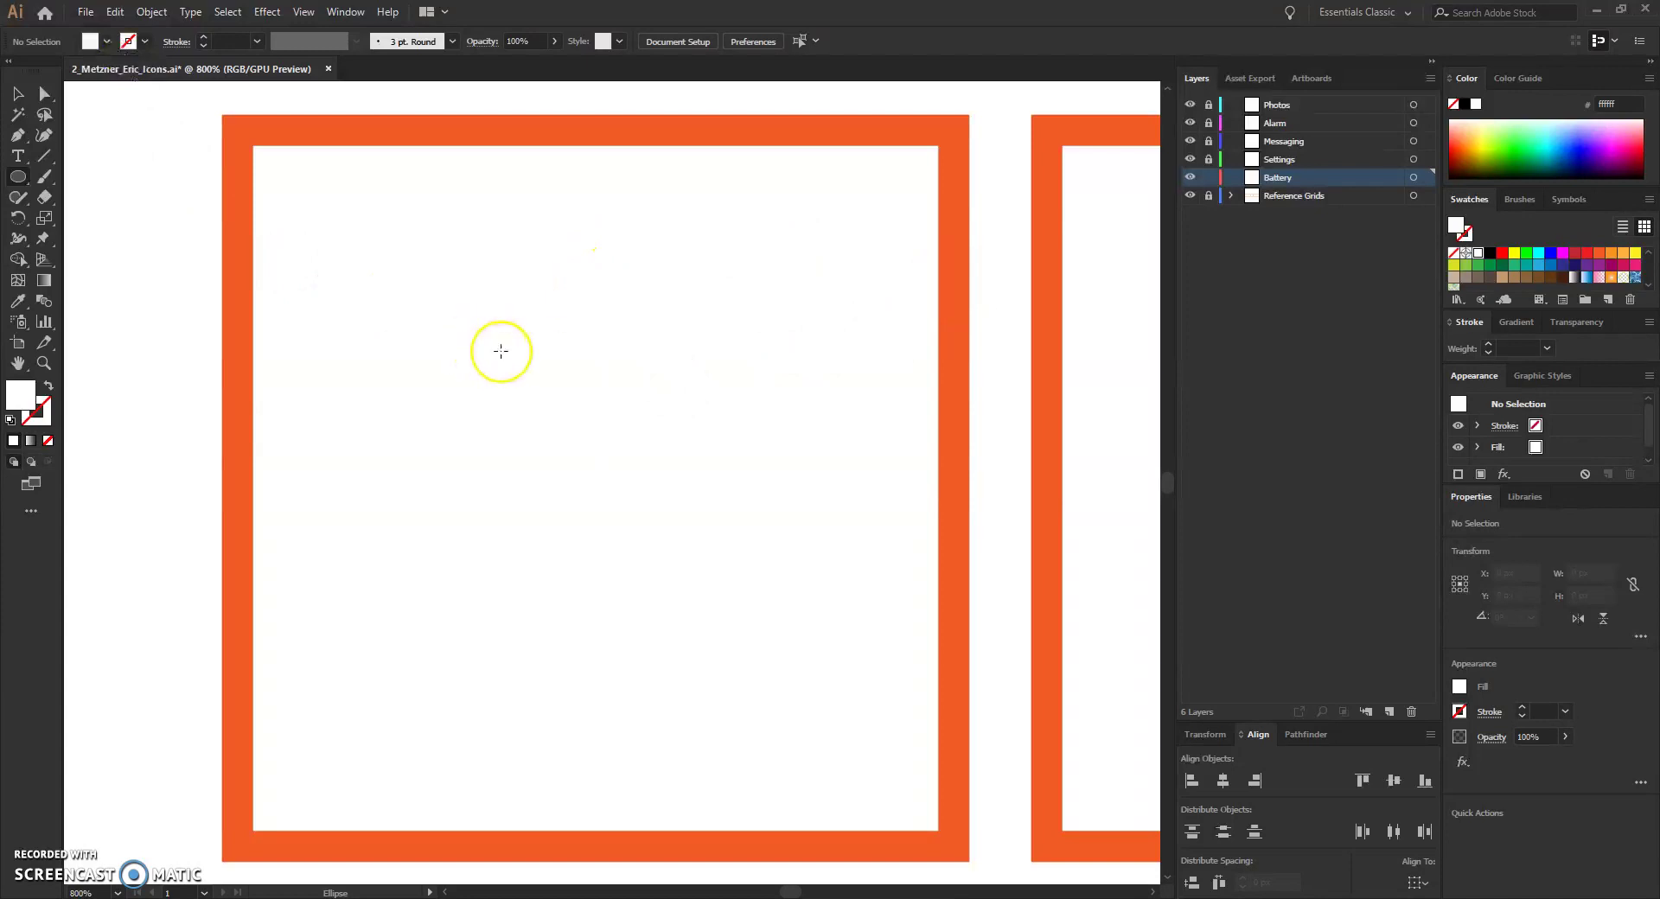
Set the fill color to hex 00c853 green
double_click(19, 399)
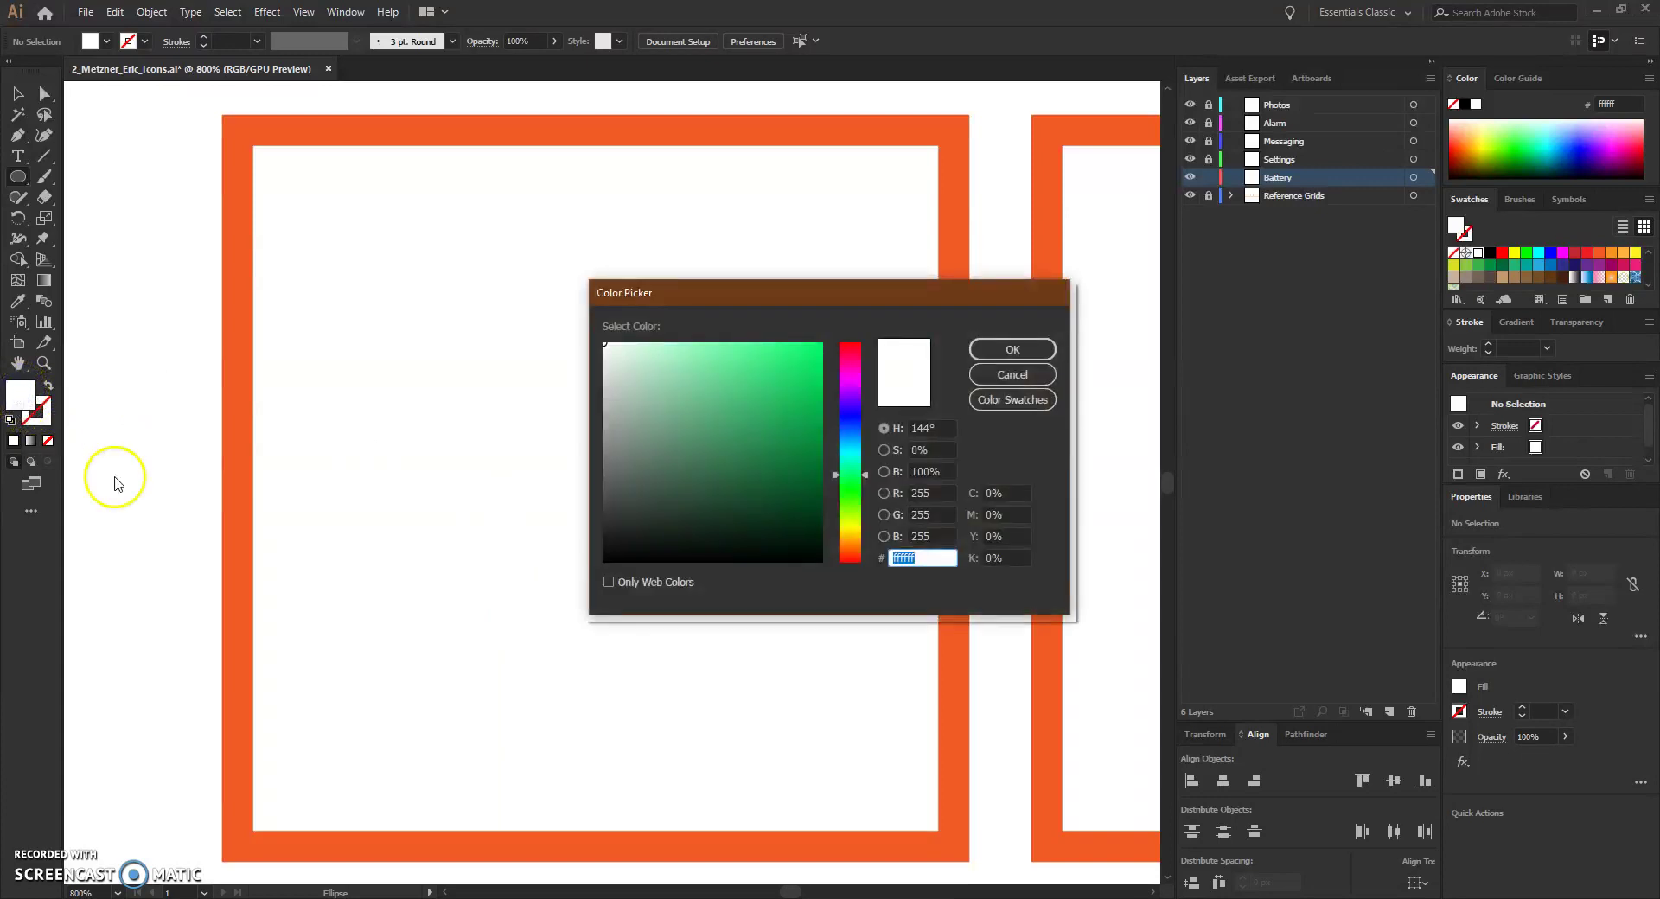
double_click(929, 557)
text(00c853)
key(Return)
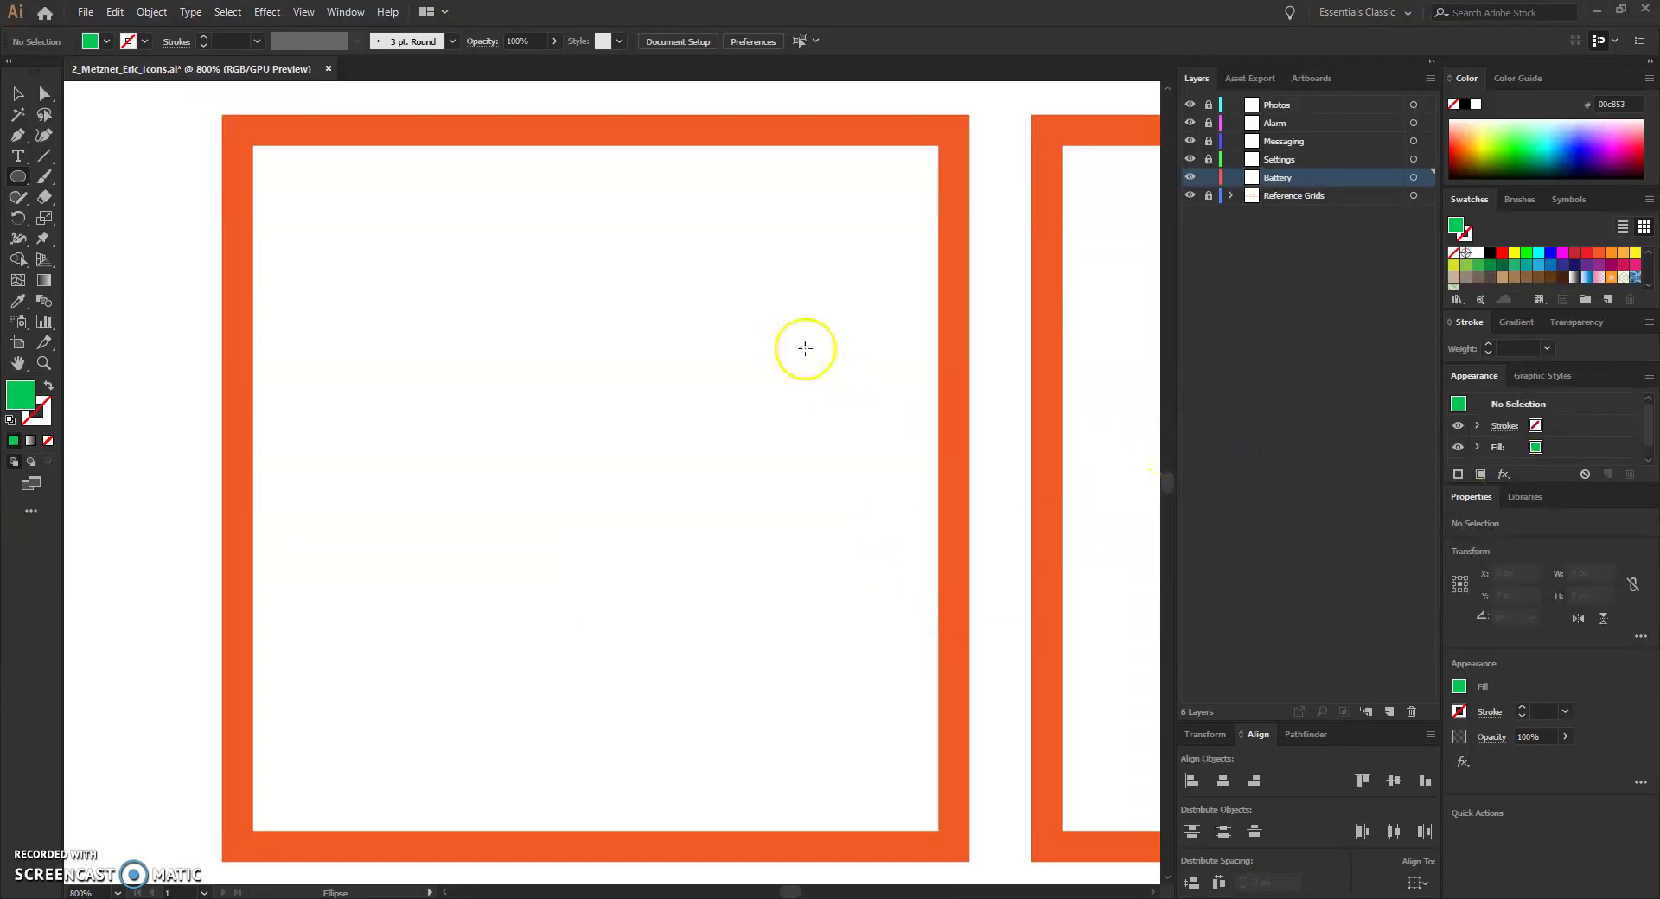
Create a circle 88 px wide and 88 px high with the Ellipse tool
click(586, 489)
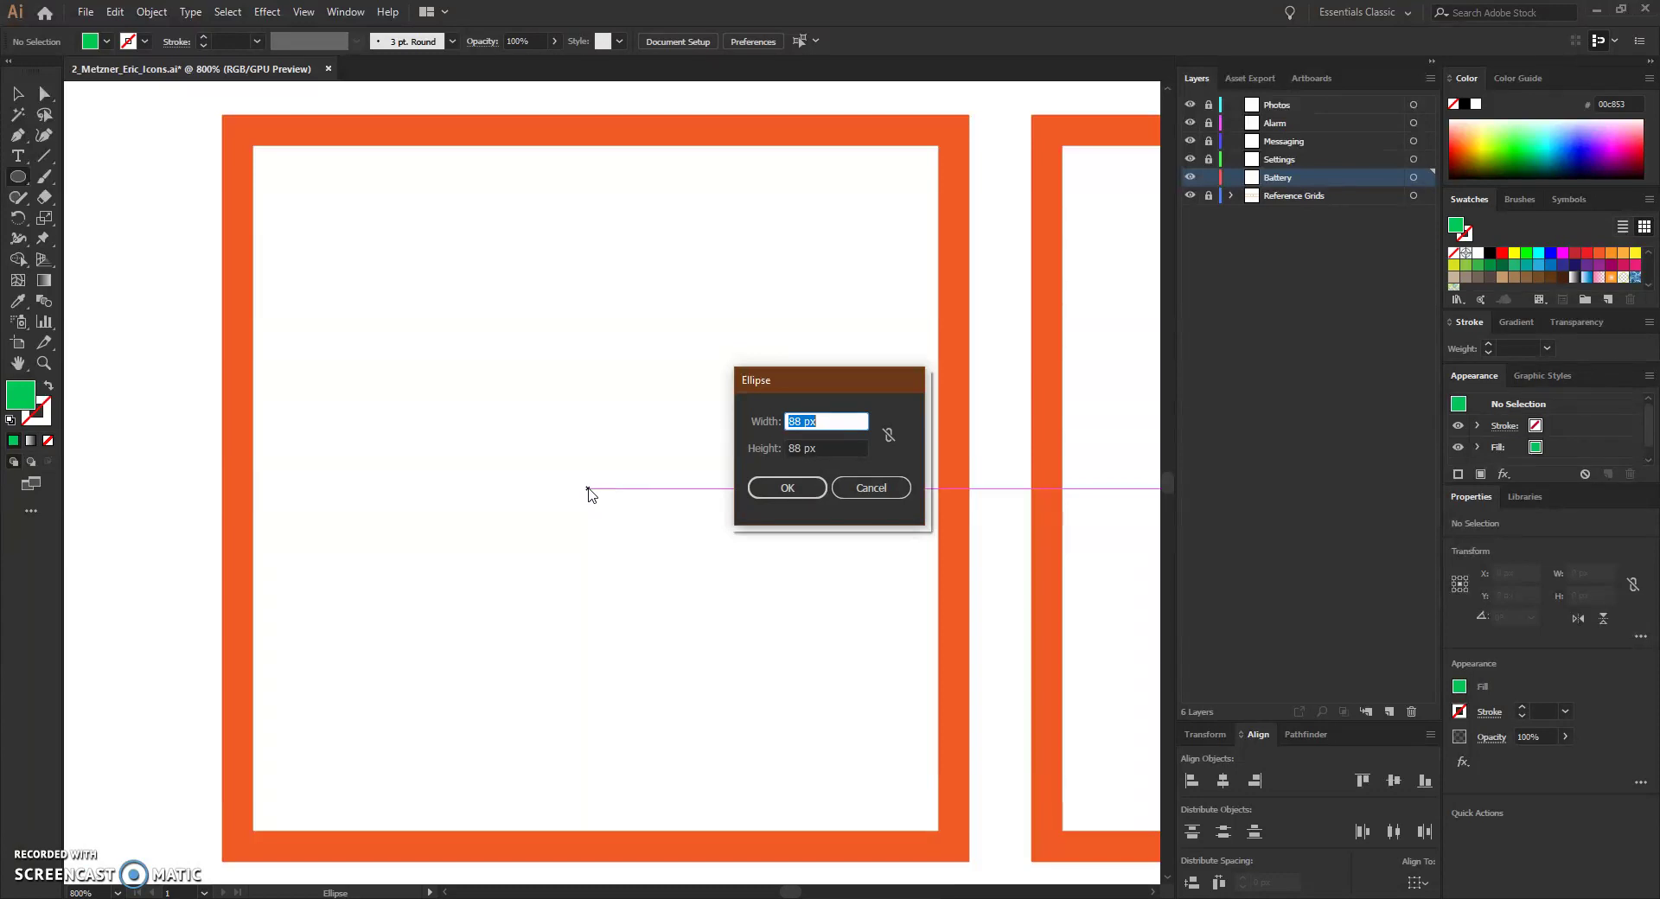
text(96)
key(Tab)
text(96)
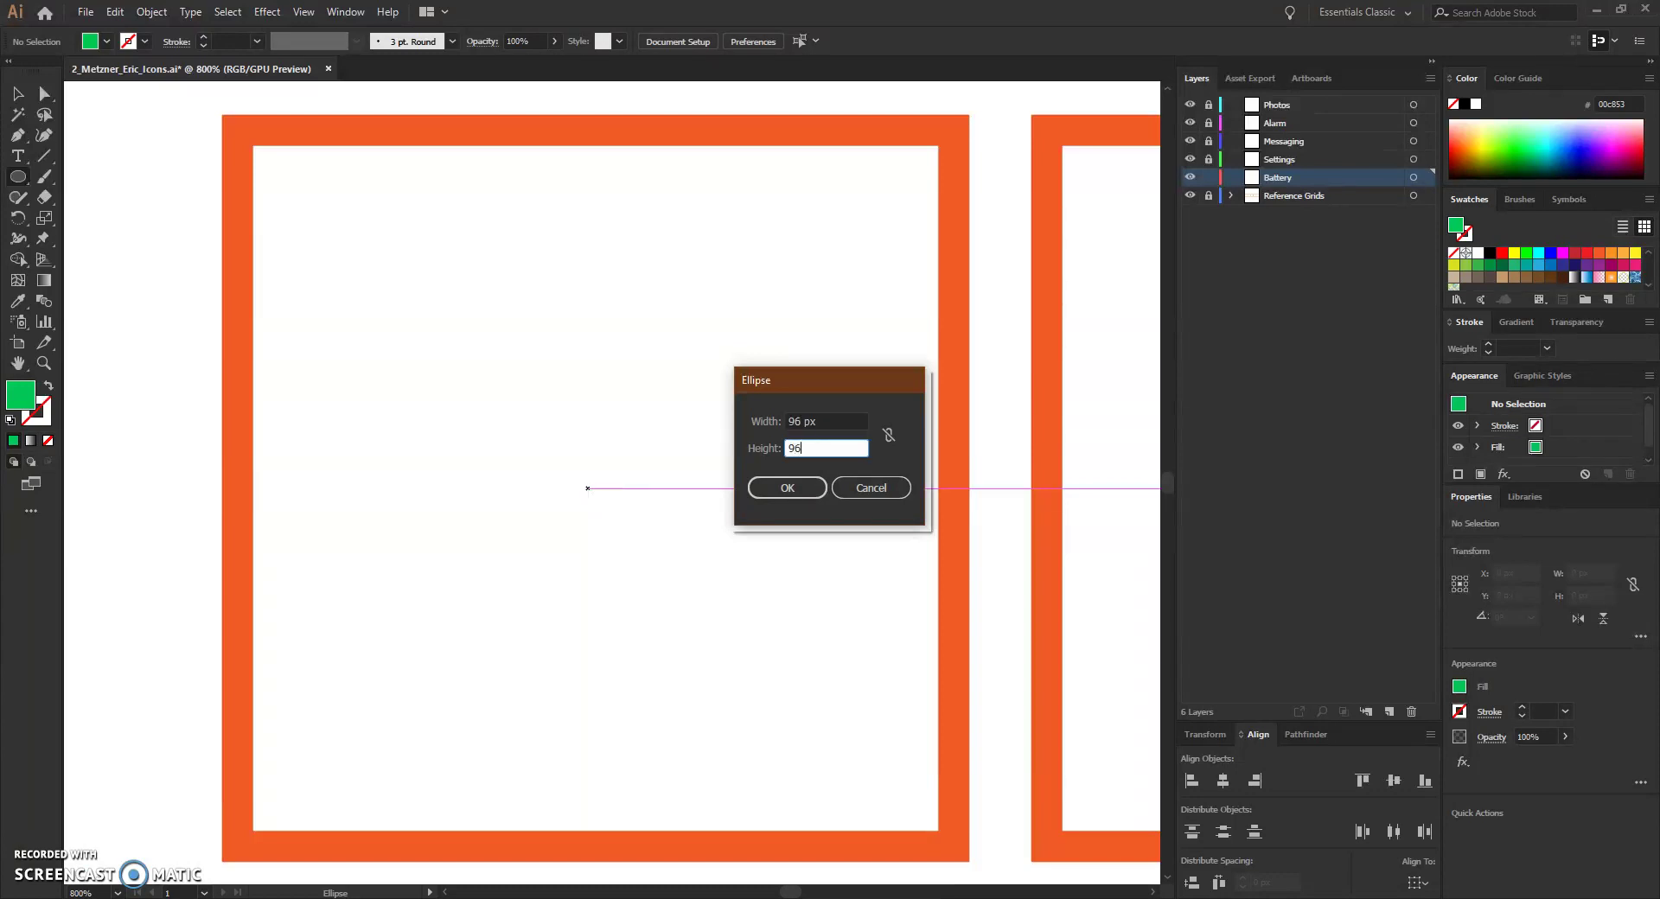
key(Tab)
click(813, 418)
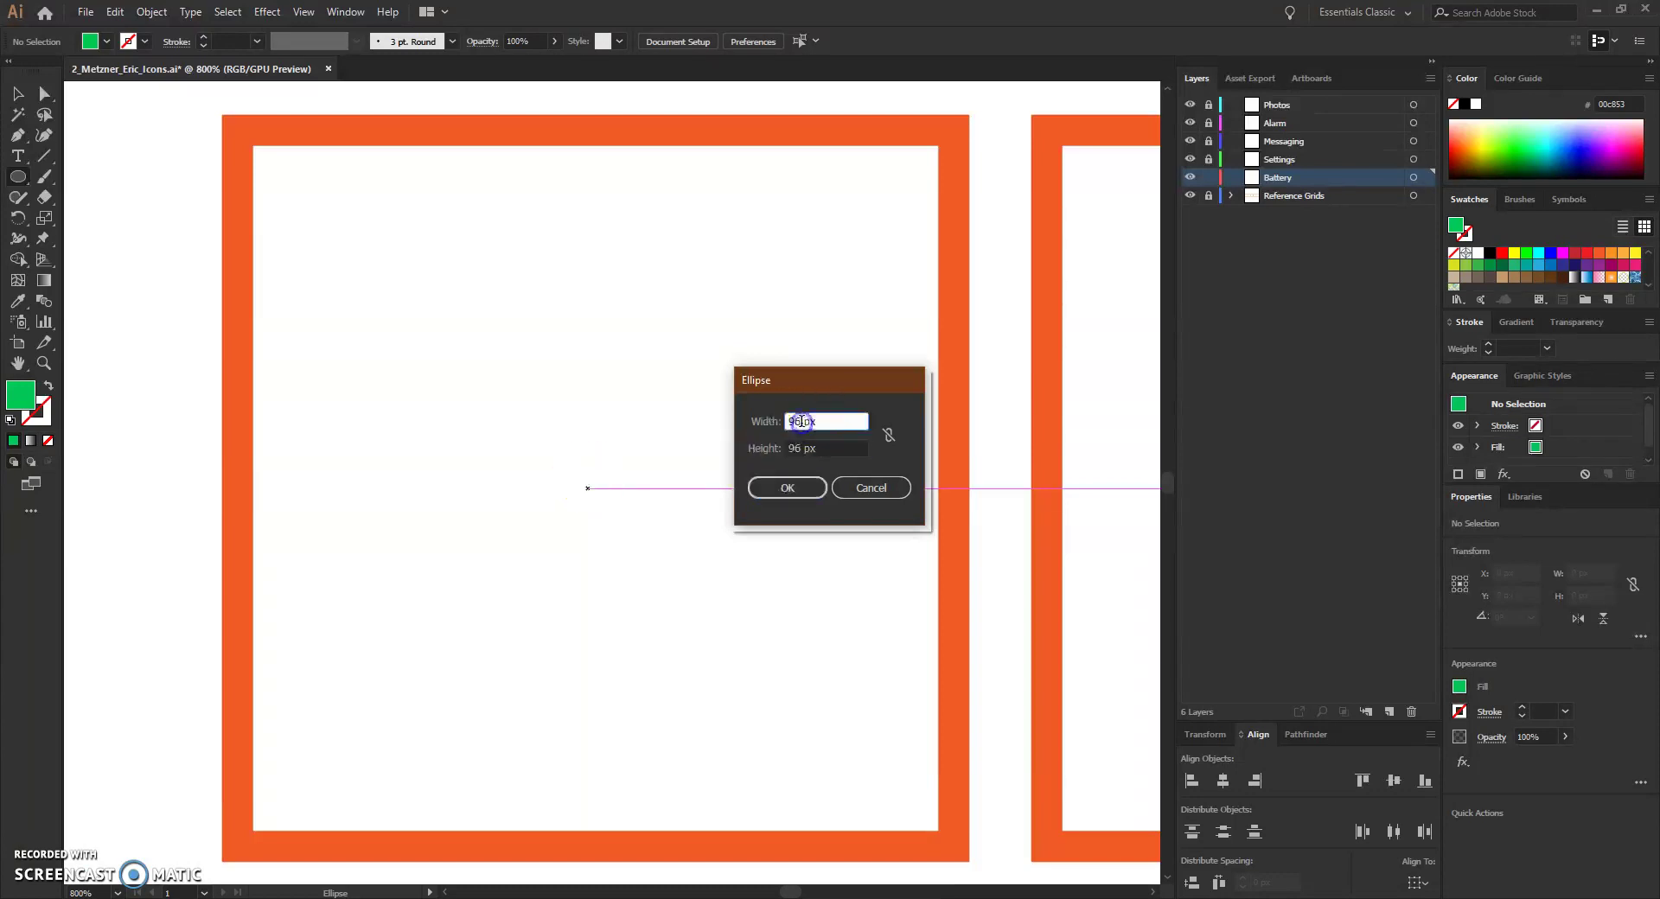
double_click(794, 421)
text(88)
text(88)
click(674, 392)
click(786, 487)
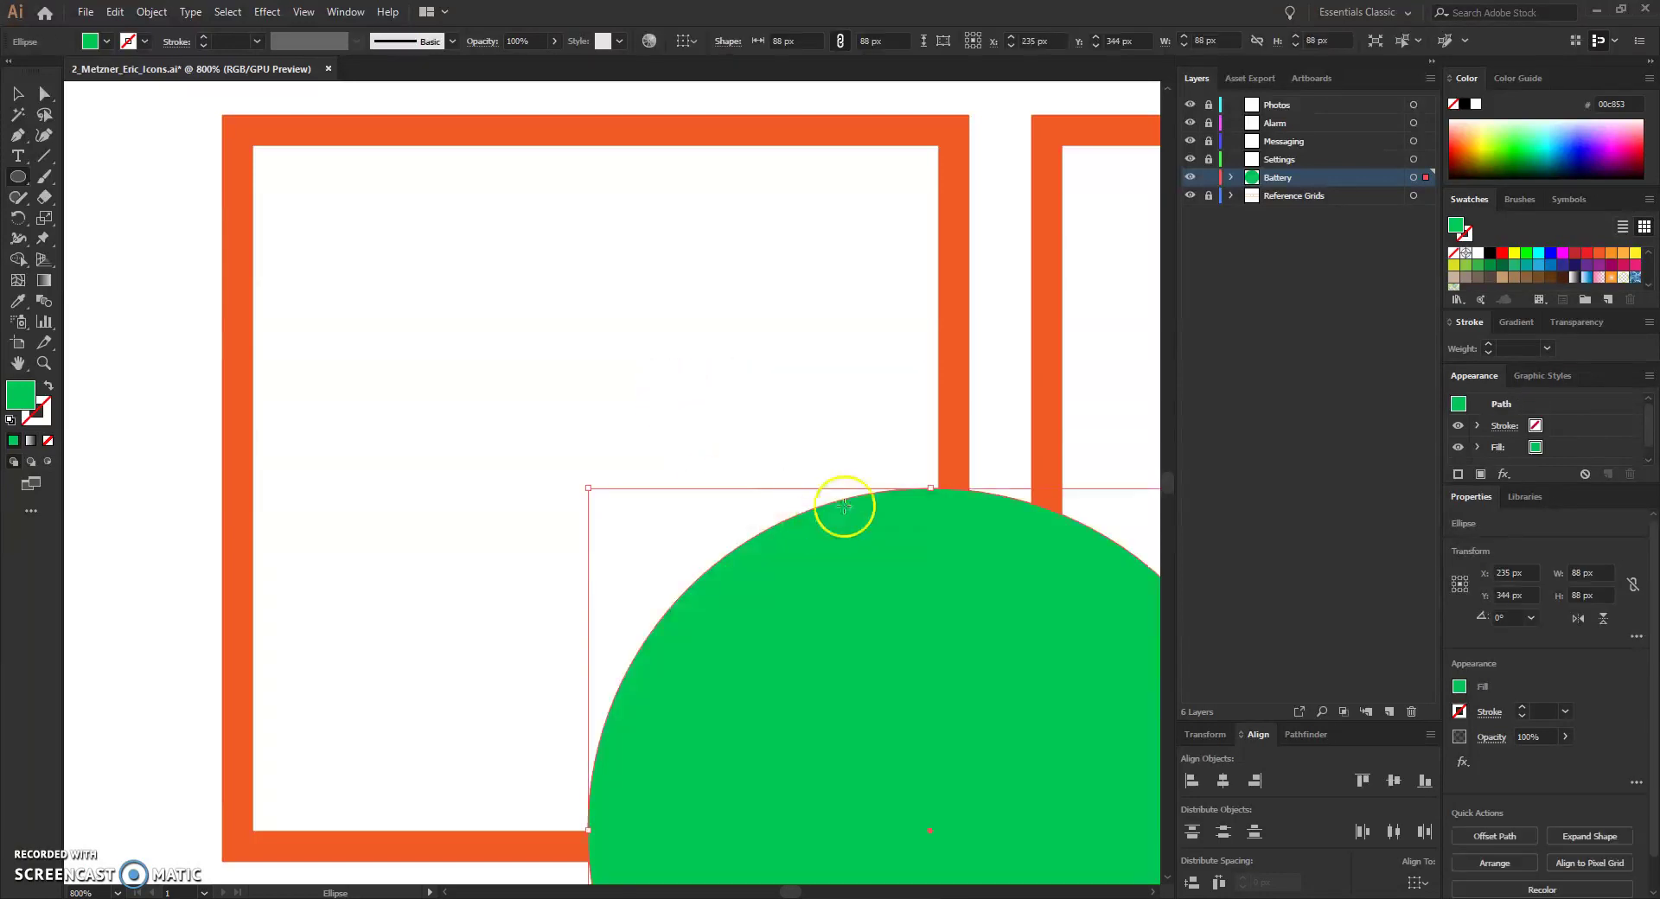
Move the green circle into the first reference square so it fits centered inside the orange border, at X 192 px and Y 300 px
click(17, 95)
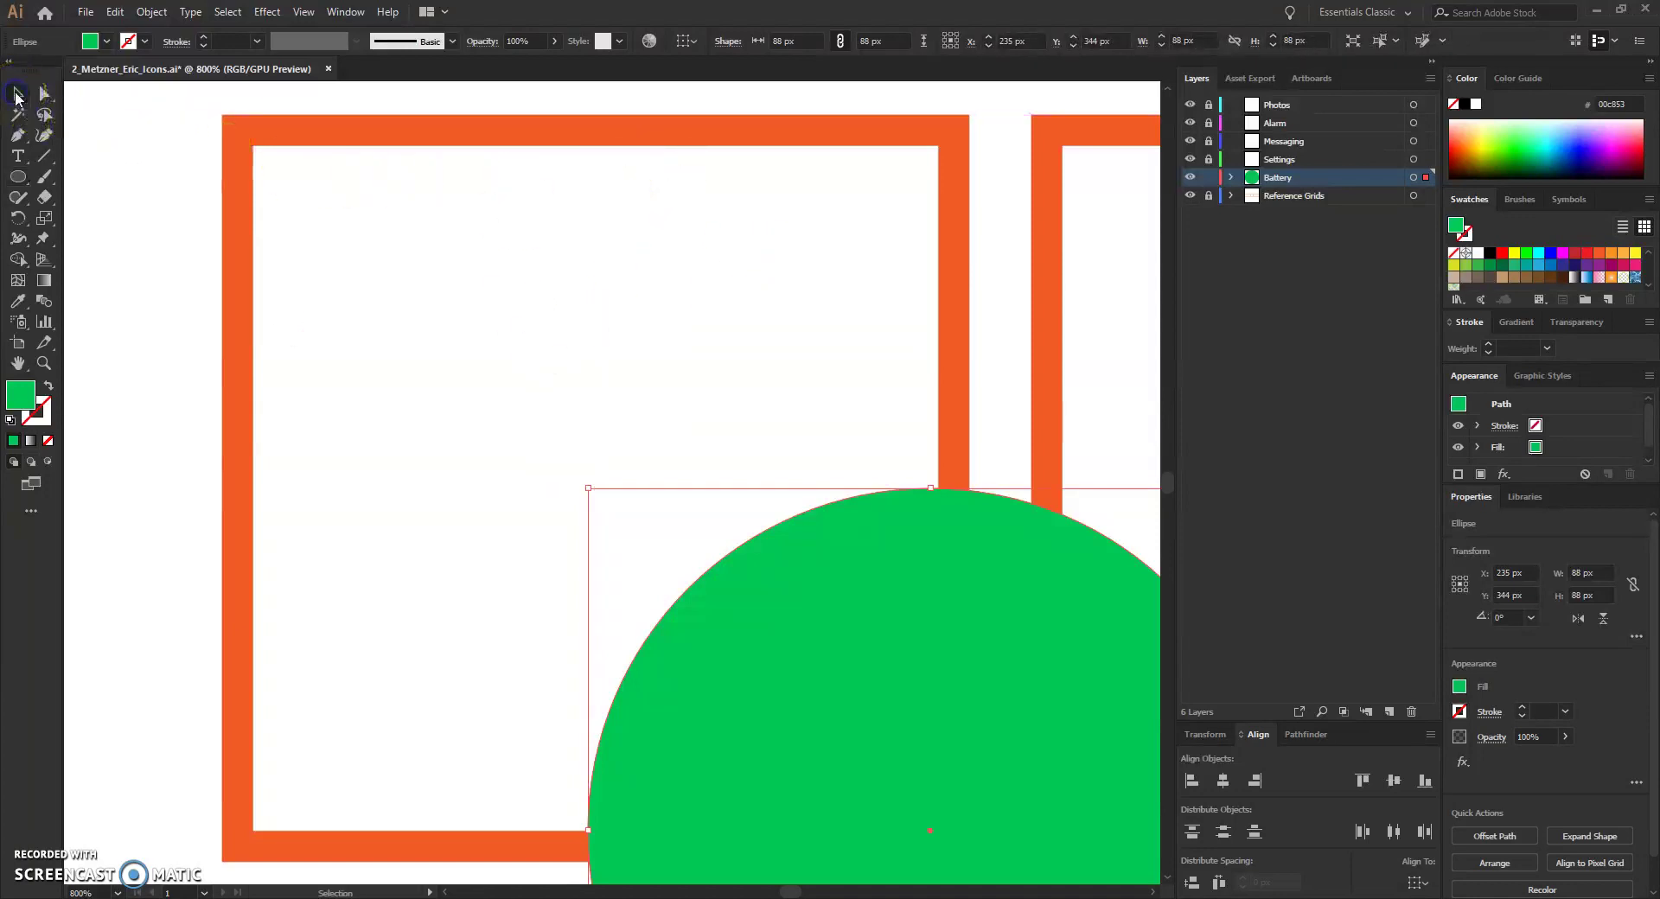
click(867, 622)
drag(866, 623, 531, 280)
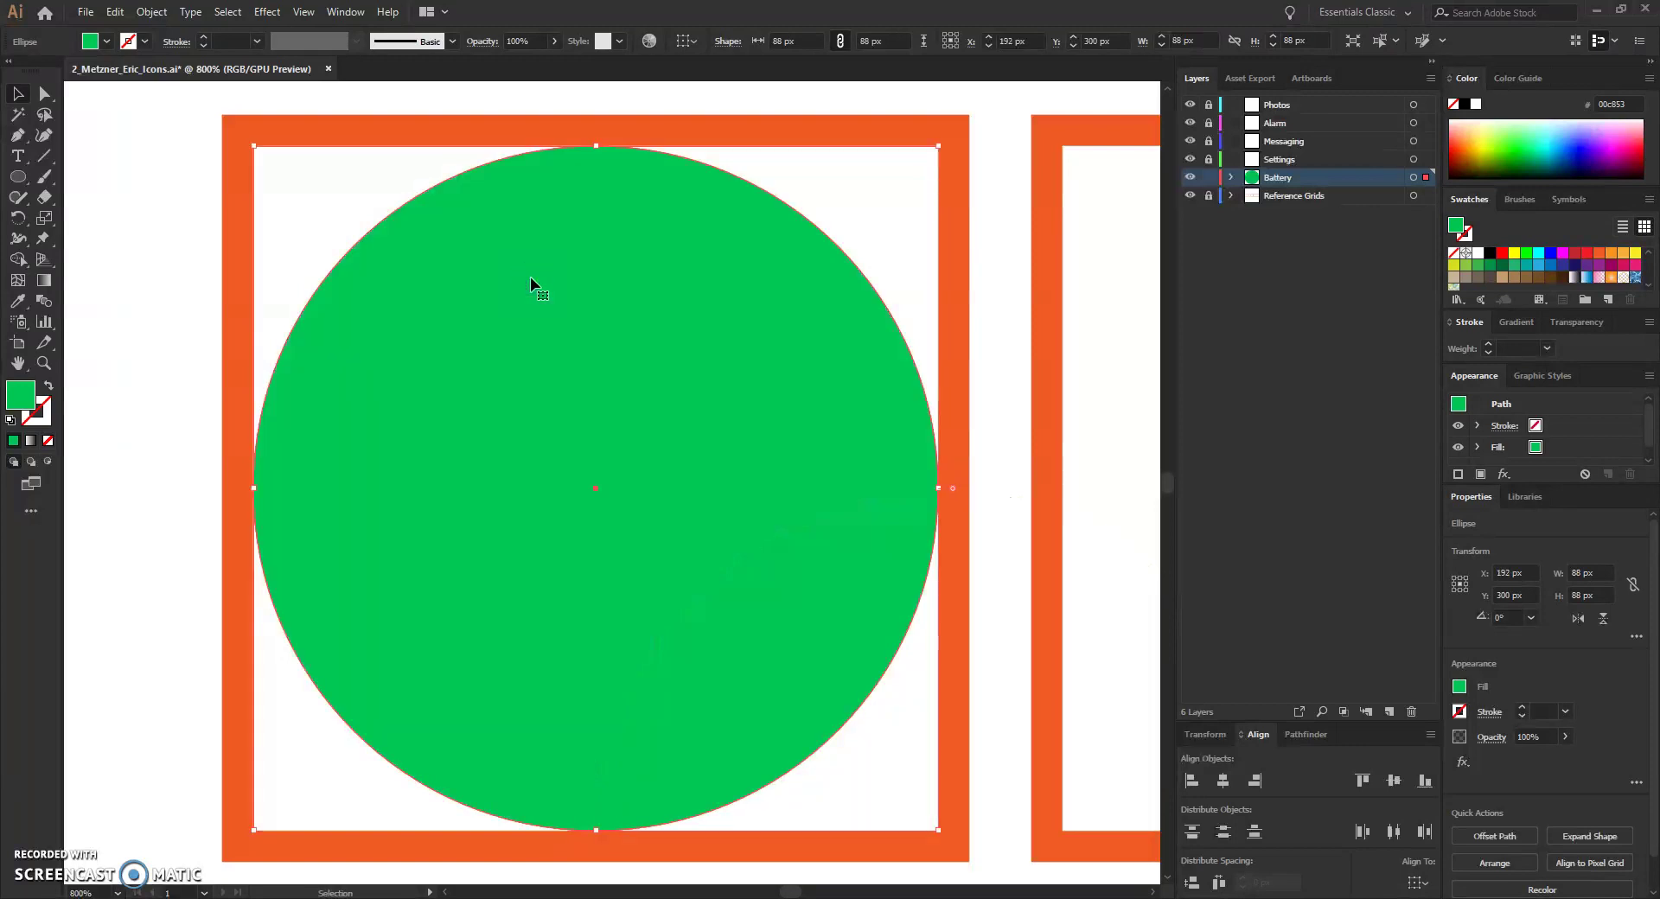
click(558, 282)
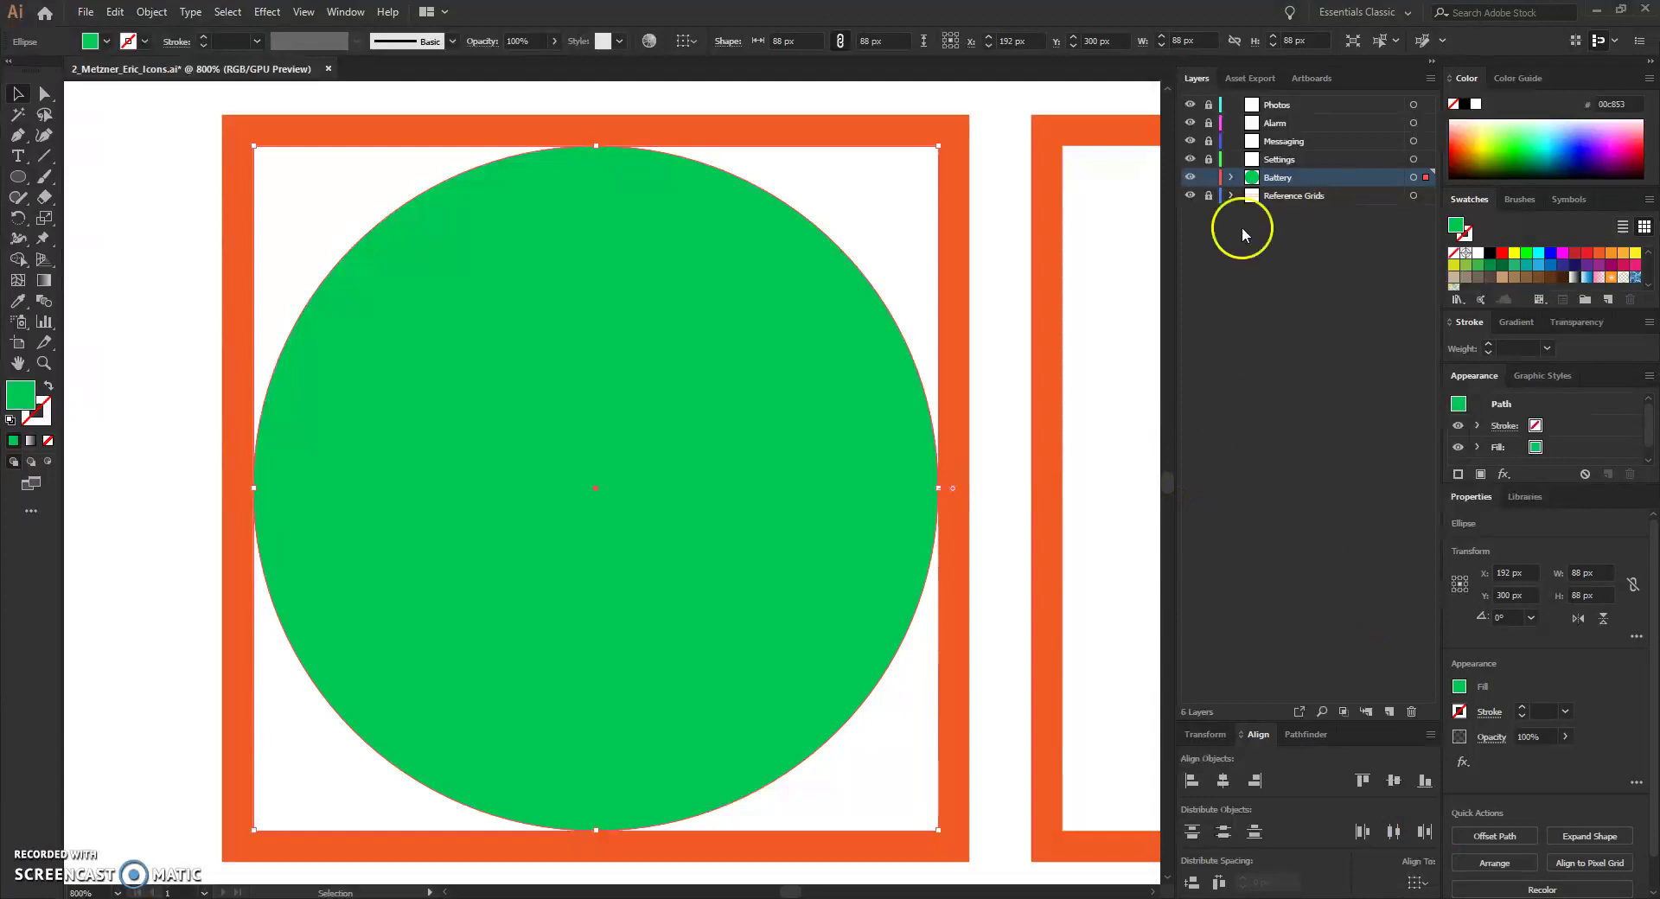
Examine the groups inside the Reference Grids layer, keeping Battery as the active layer and the circle selected
click(1335, 196)
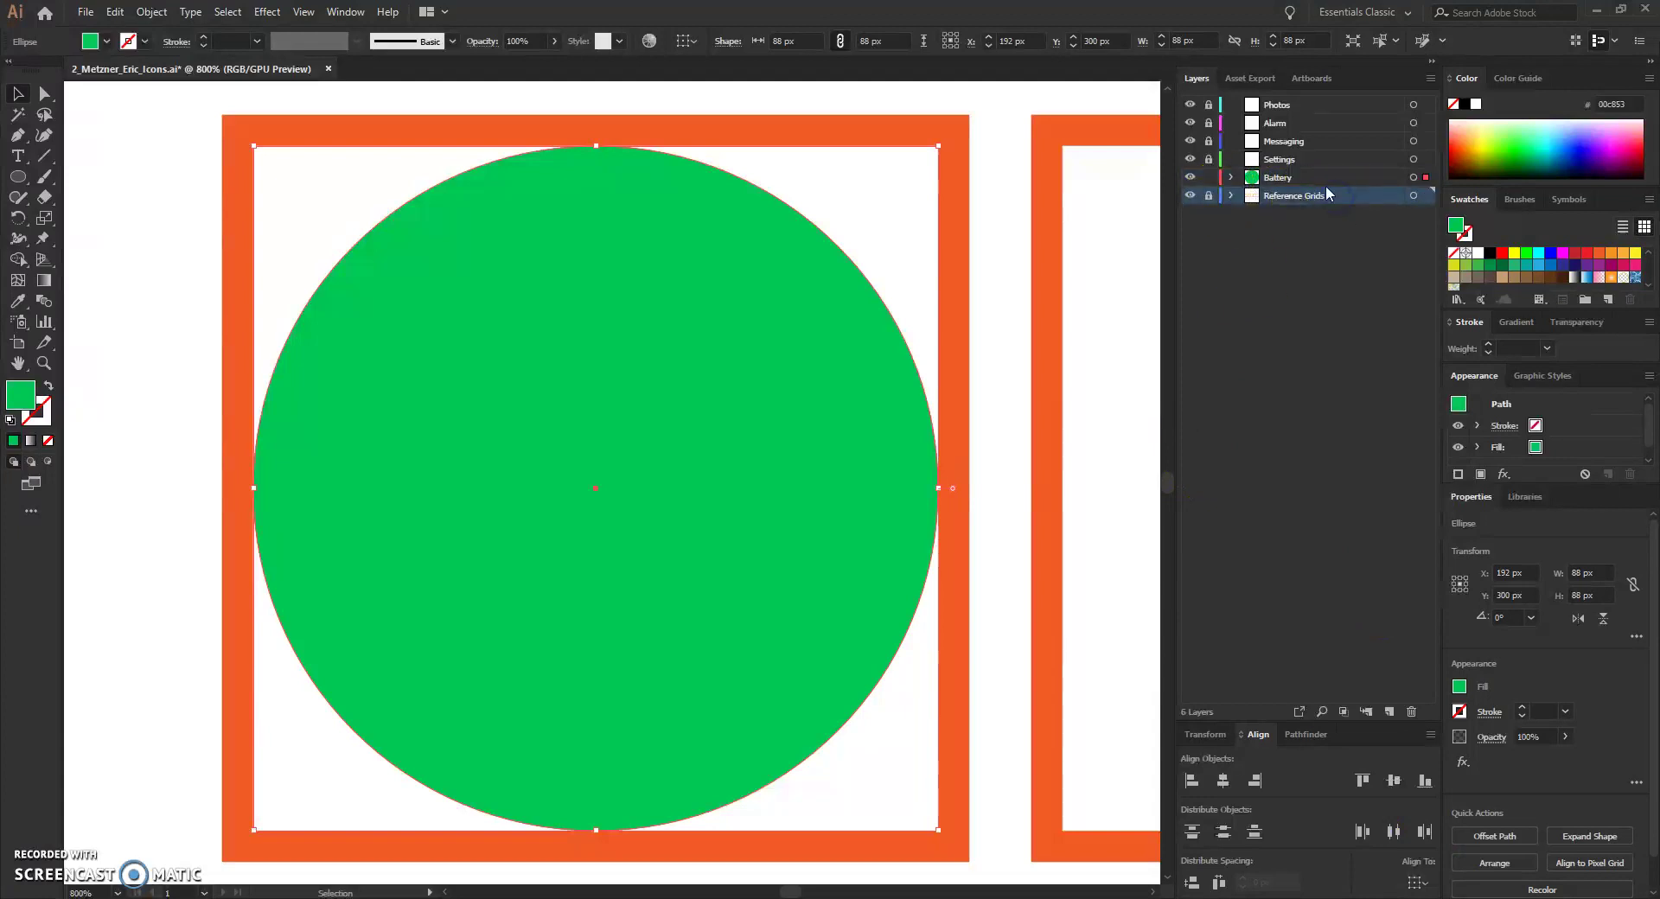
click(1323, 179)
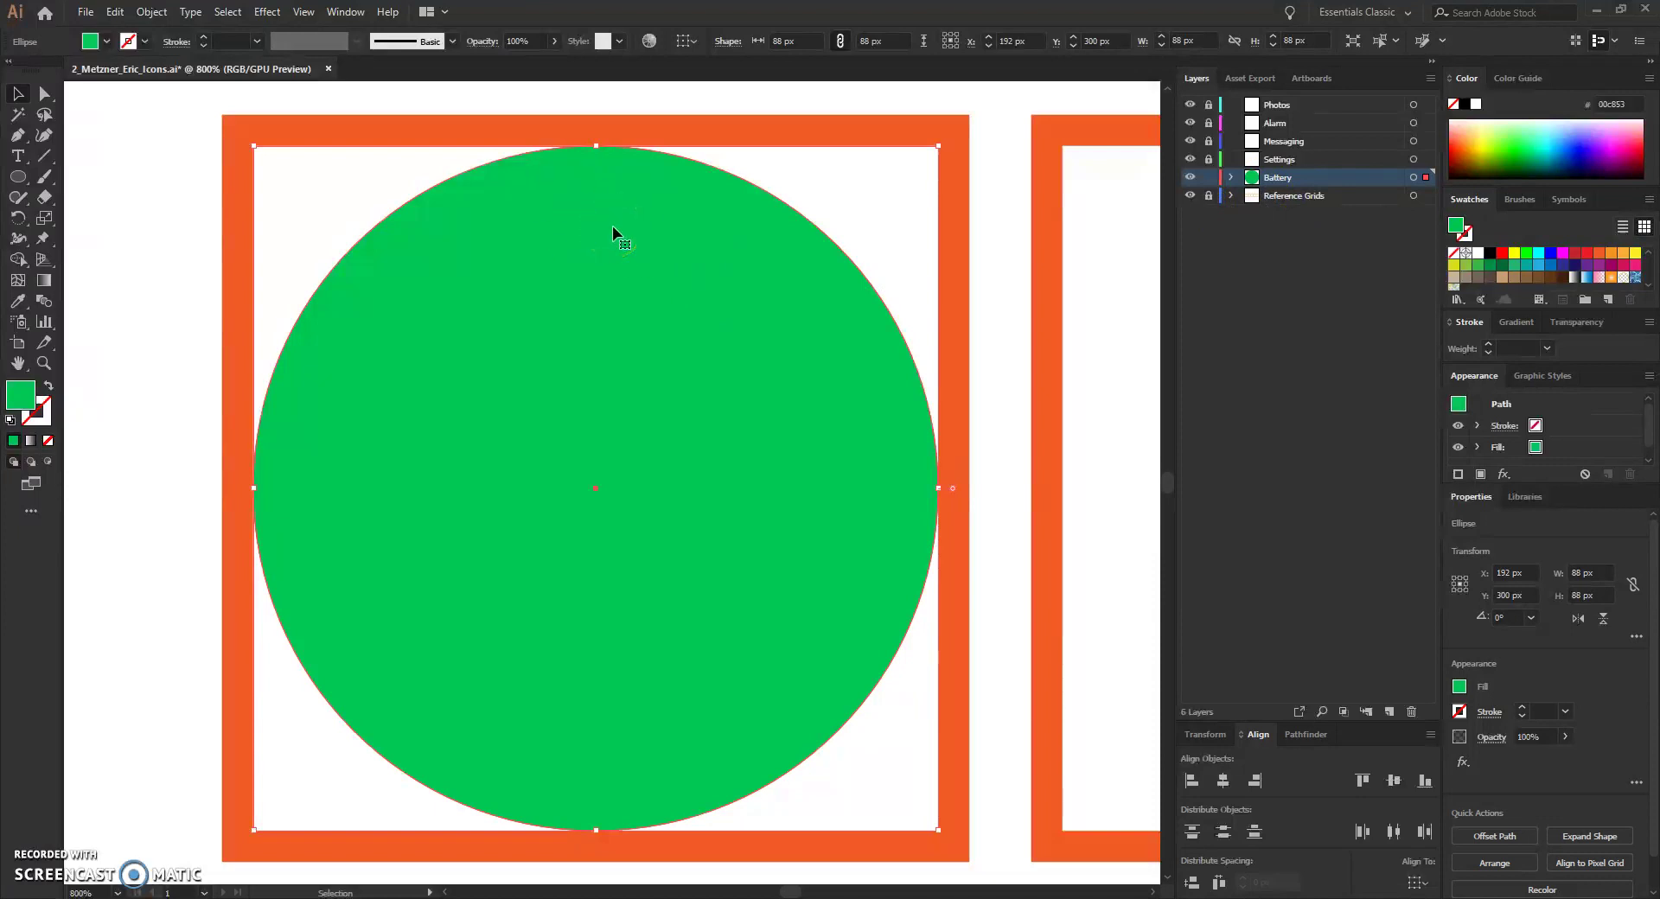
click(596, 201)
click(1231, 195)
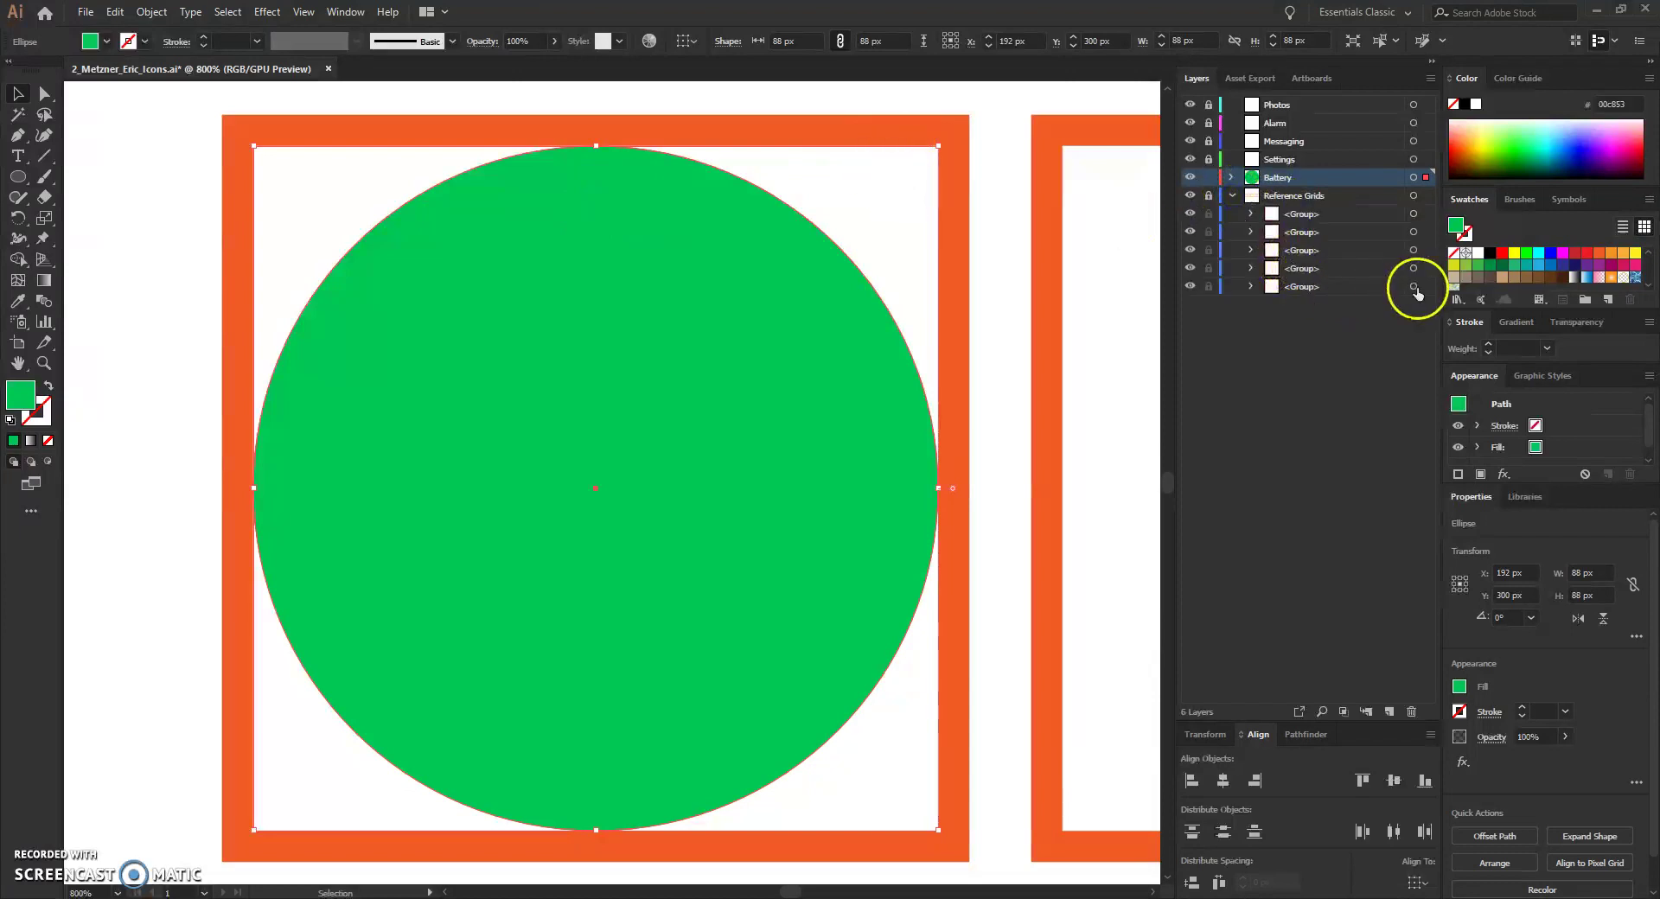
click(1231, 196)
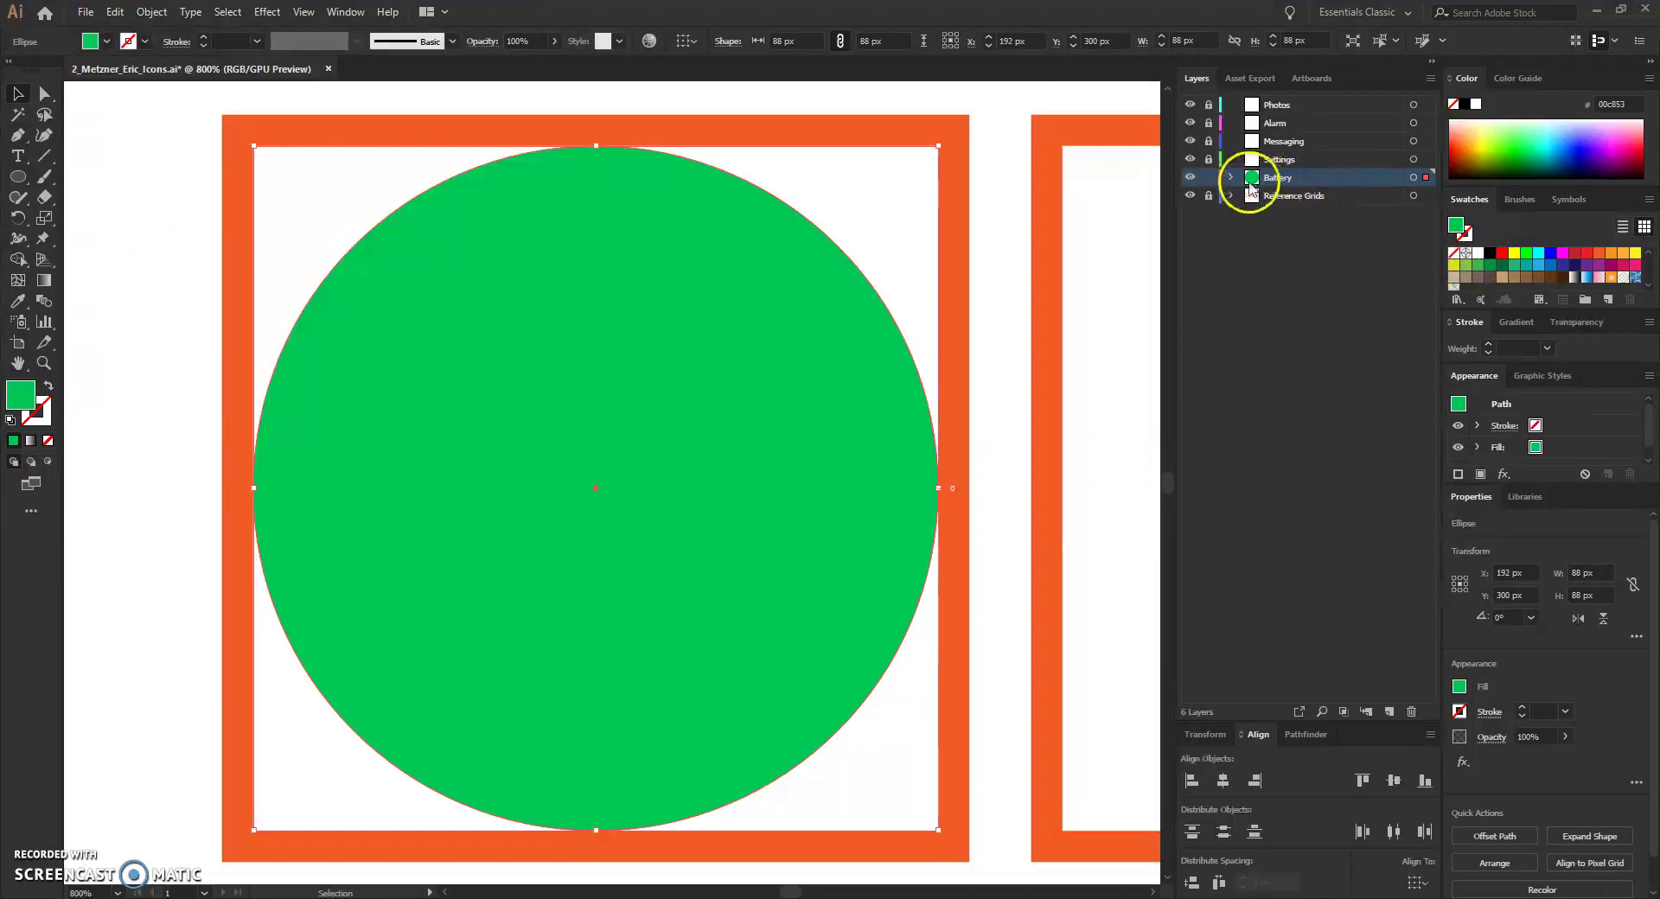
Create a rectangle 24 px wide and 40 px high from the circle's center with the Rectangle tool
click(20, 177)
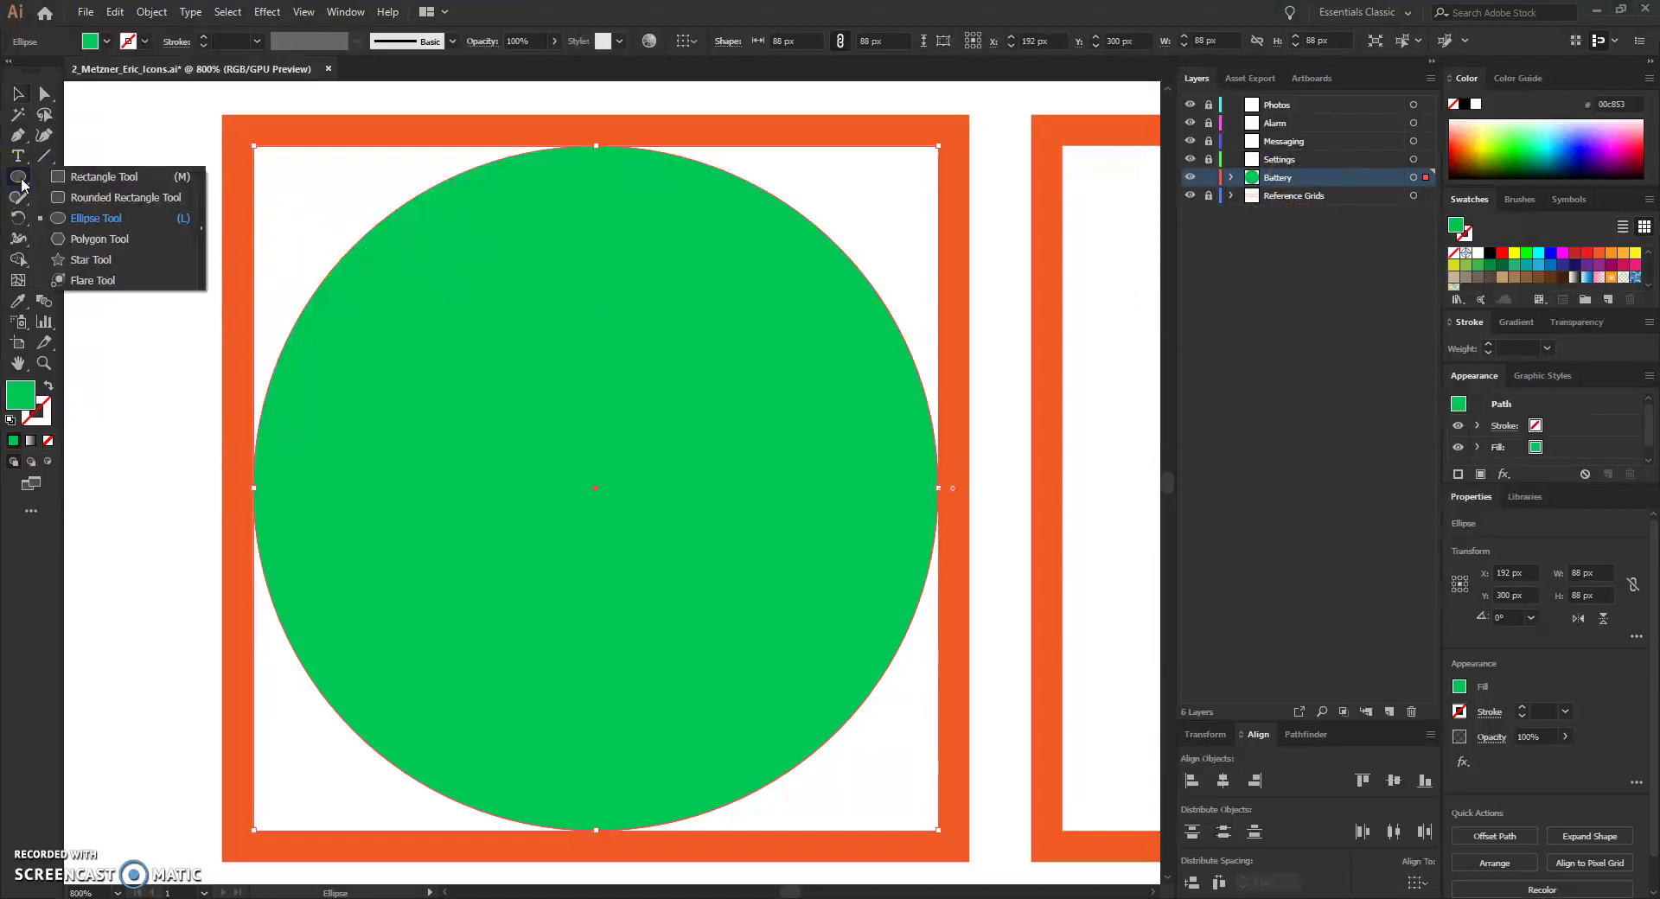
click(117, 205)
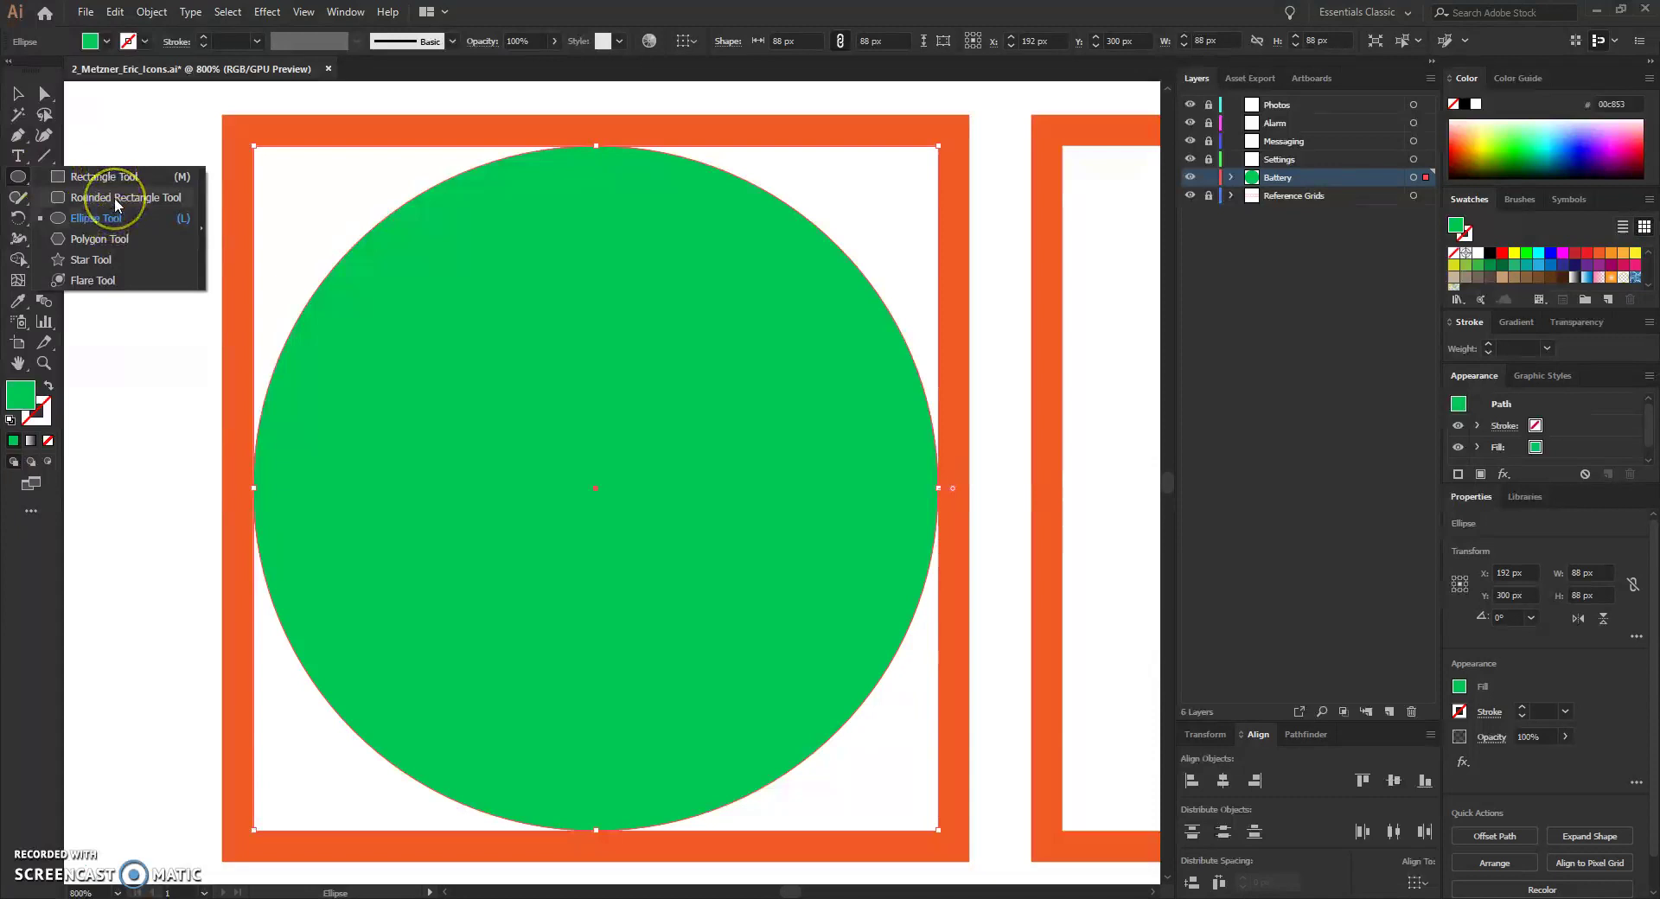
click(122, 177)
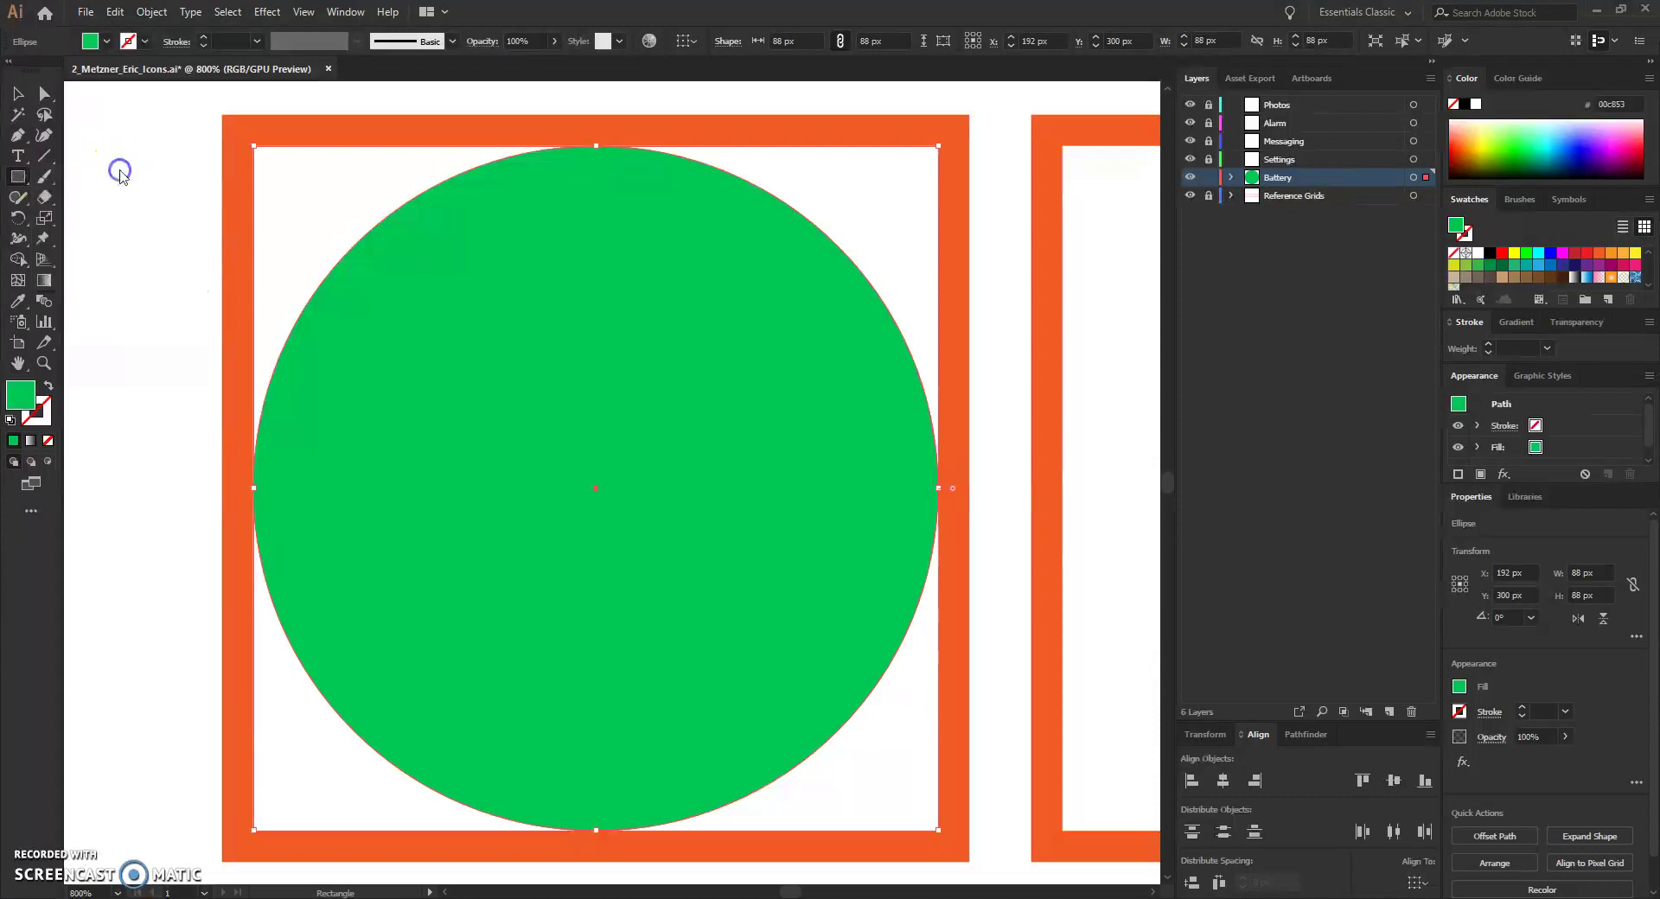
click(597, 489)
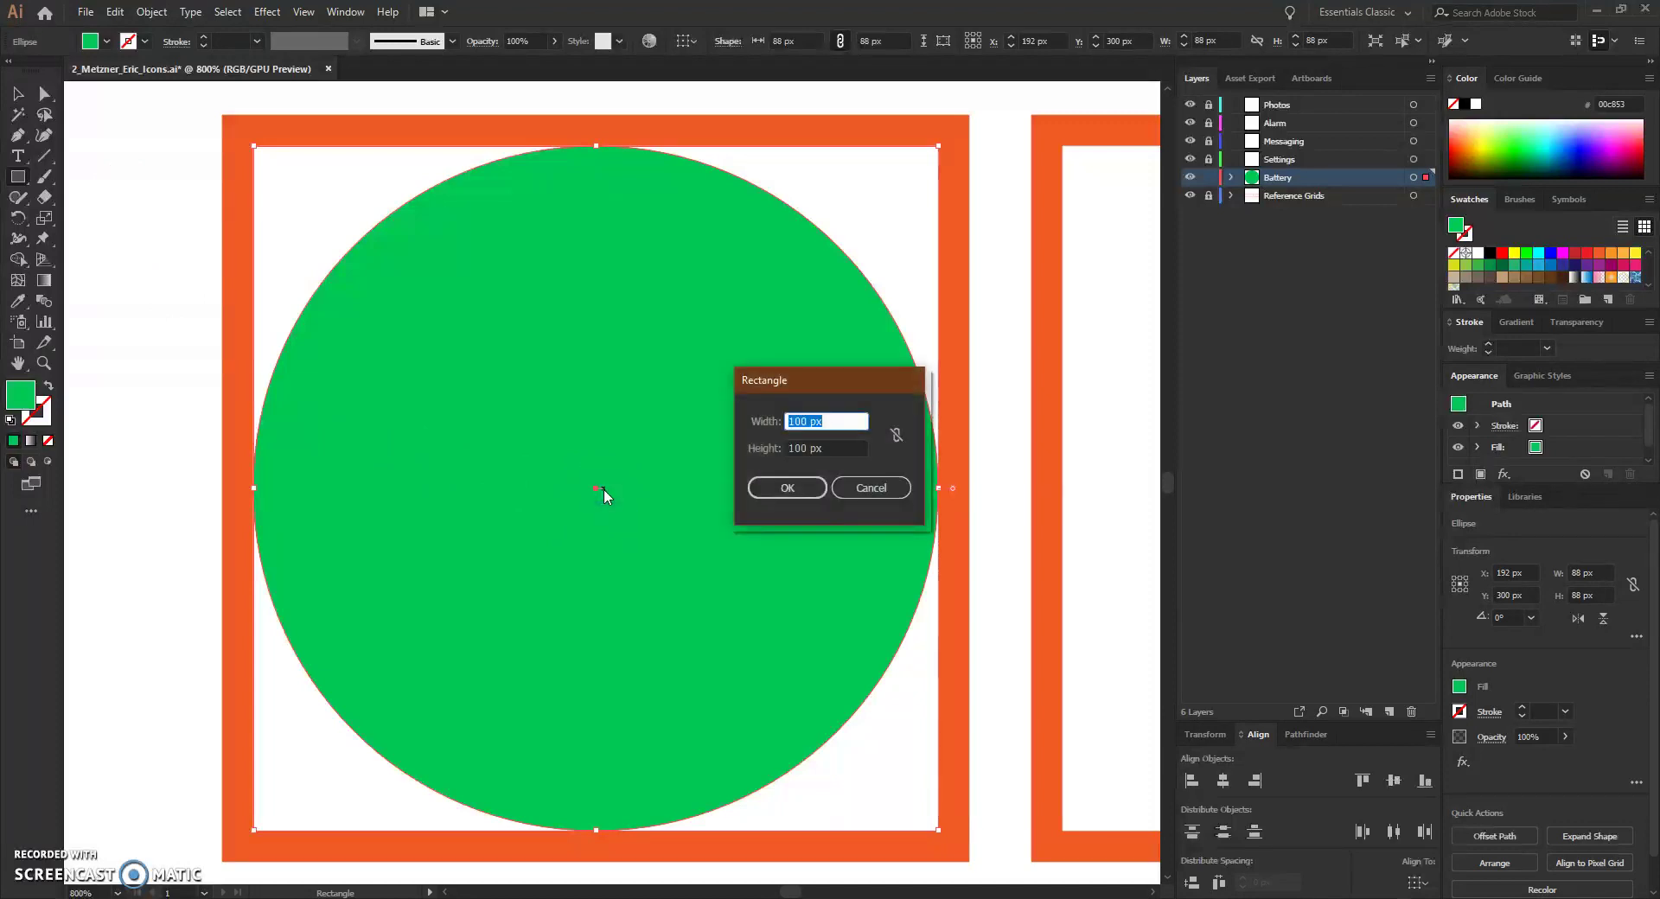
text(24)
key(Tab)
text(40)
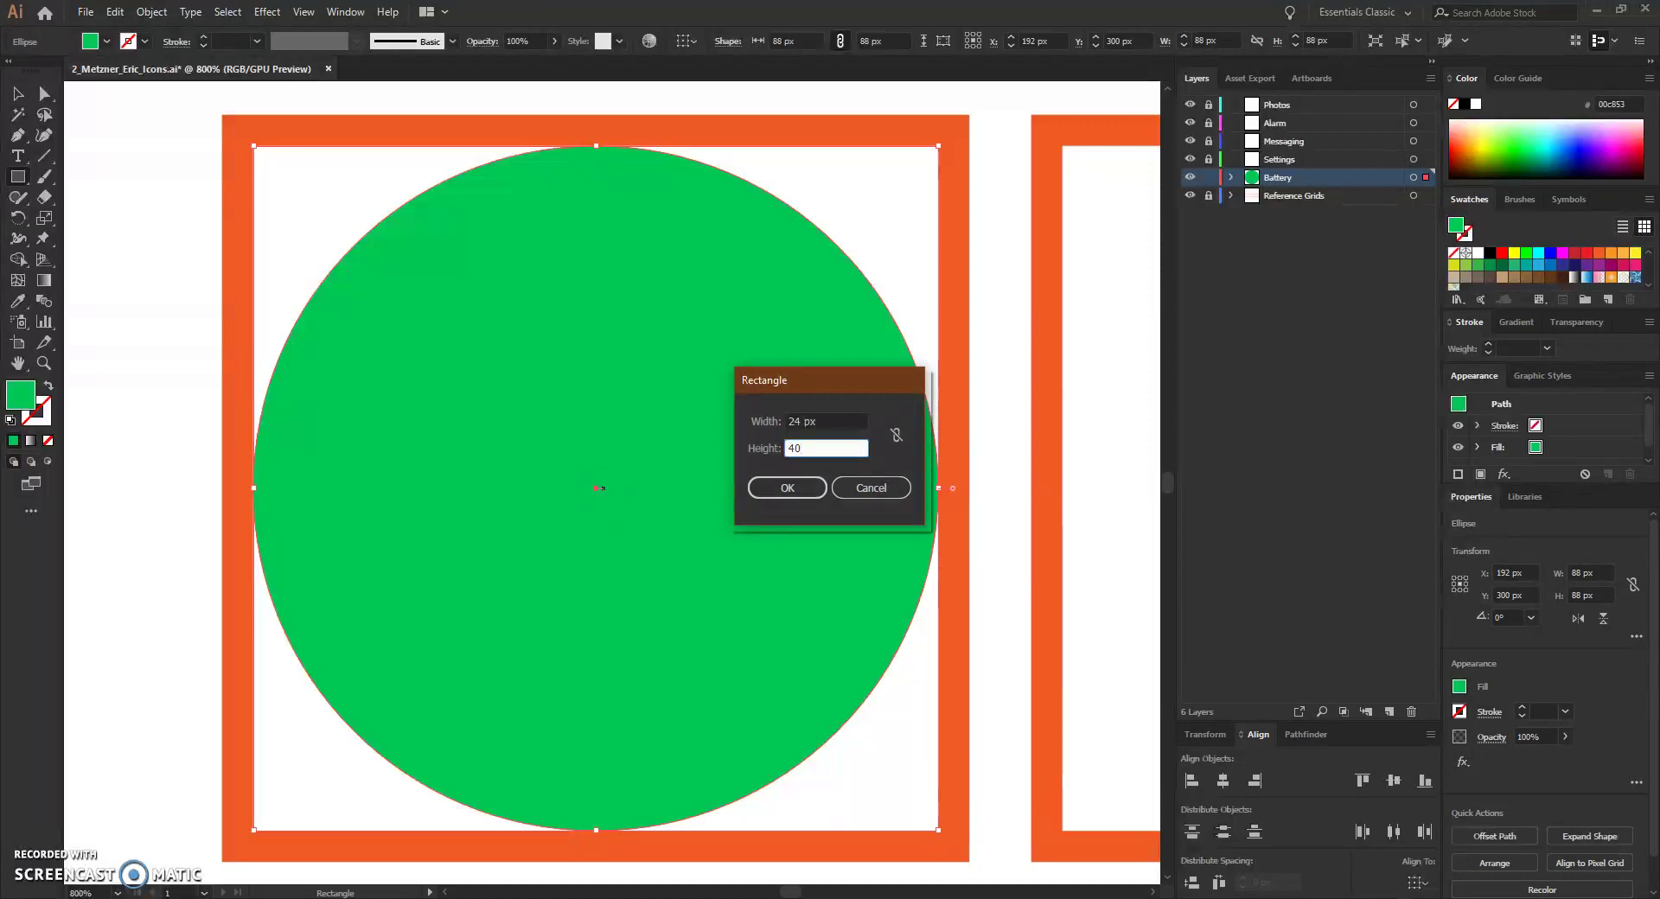
click(786, 488)
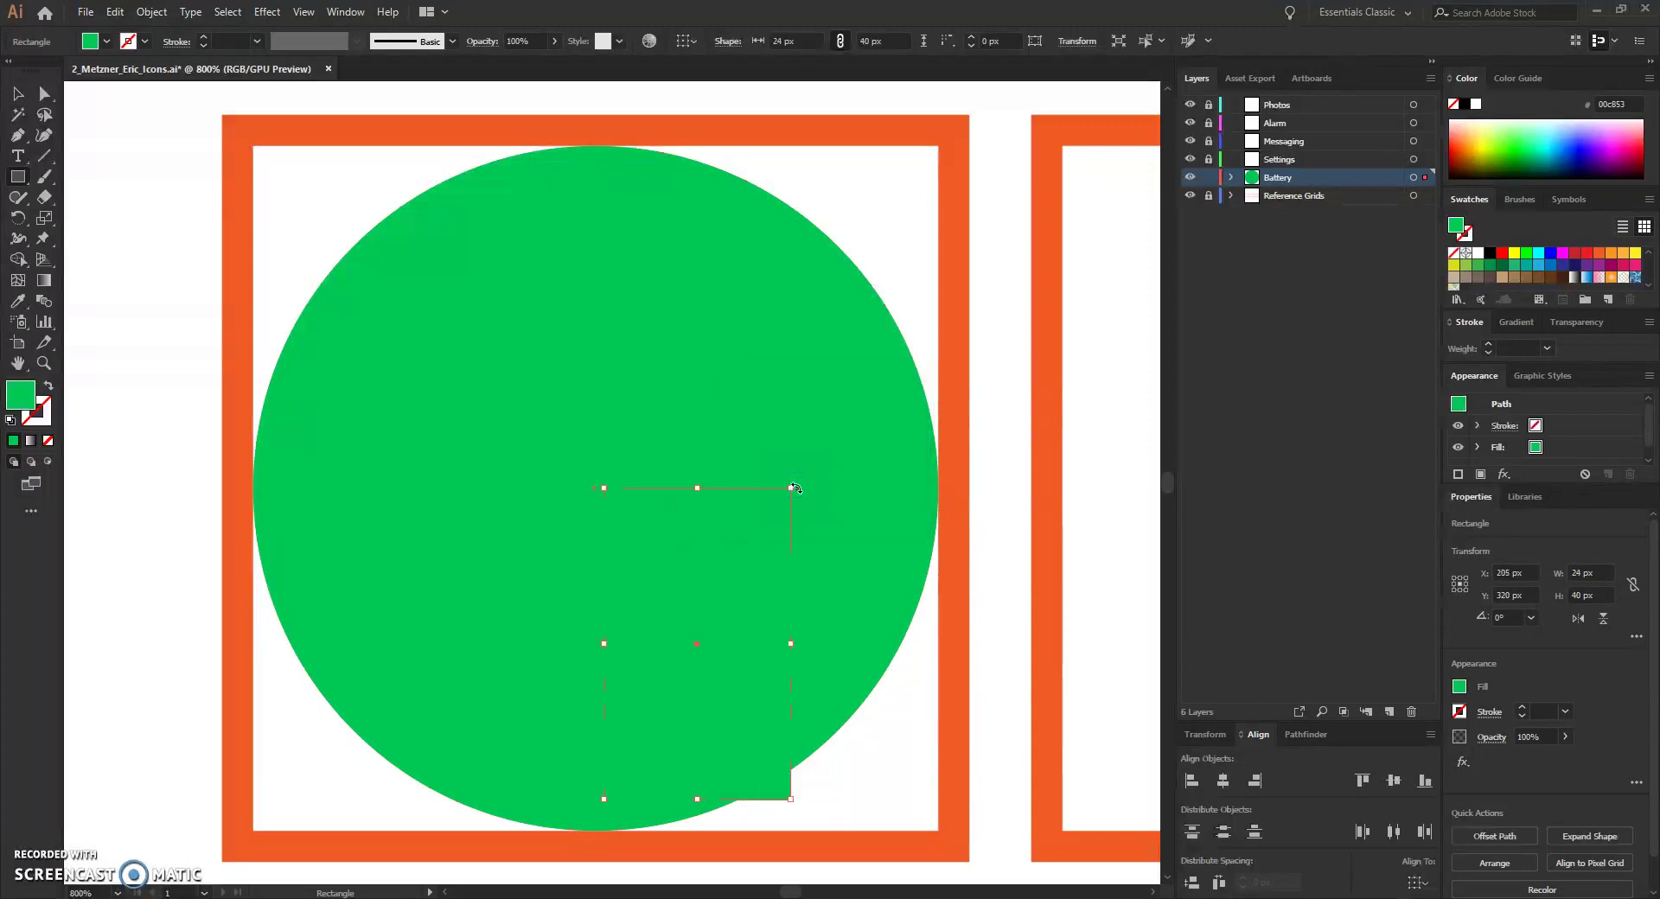
Change the rectangle's fill color to white, hex ffffff
click(748, 588)
double_click(24, 398)
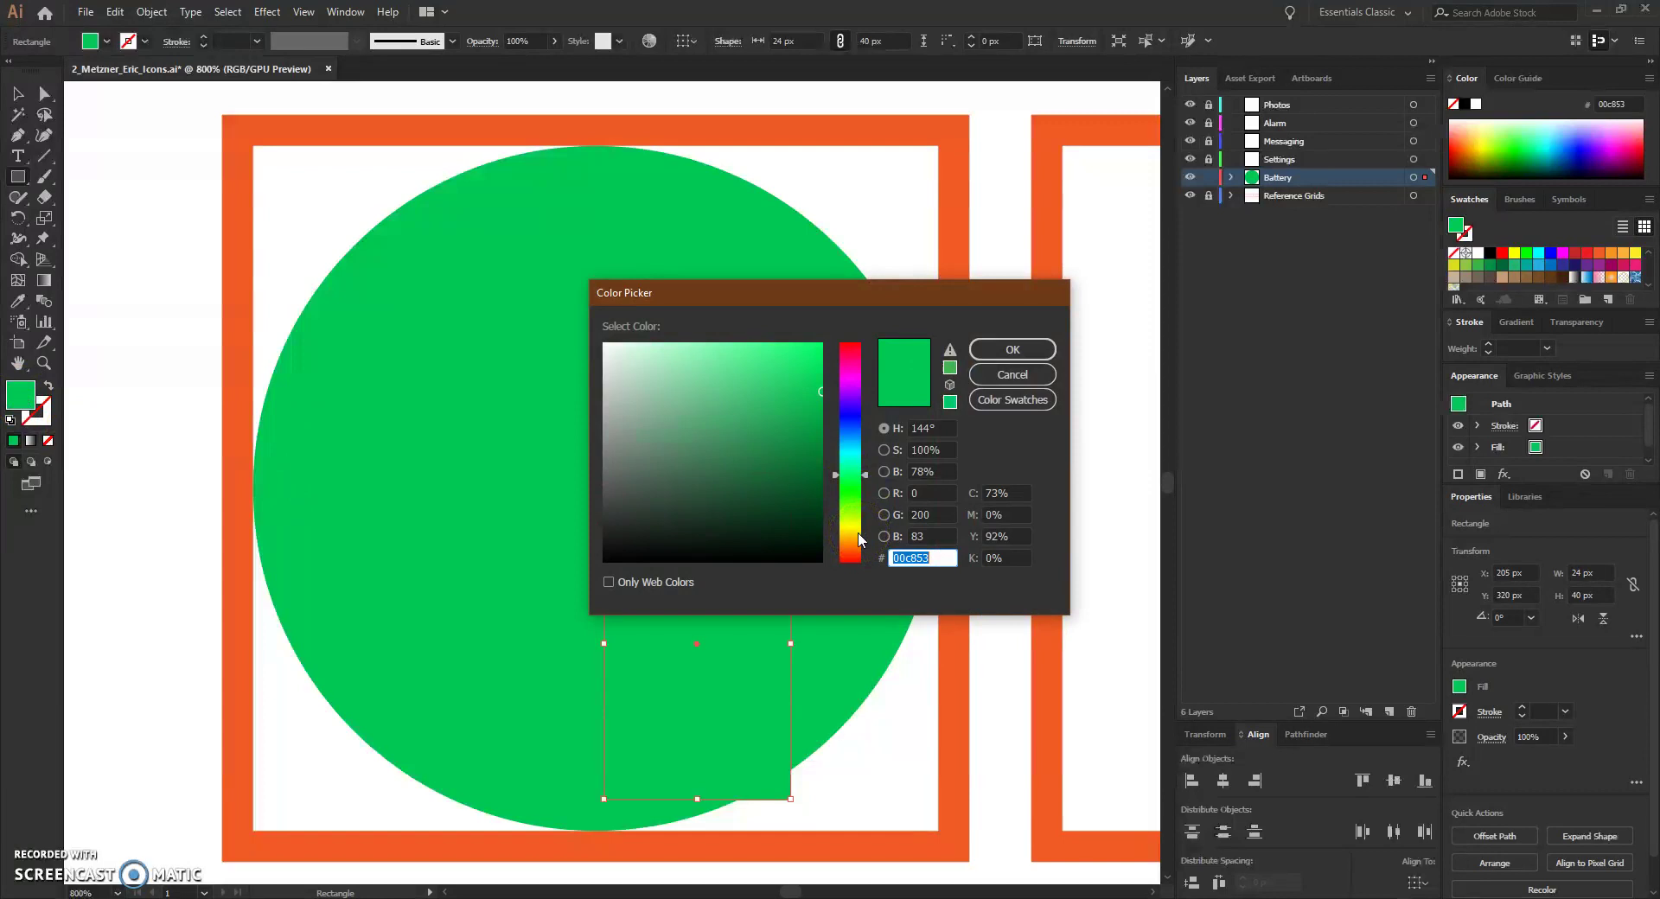
text(ffffff)
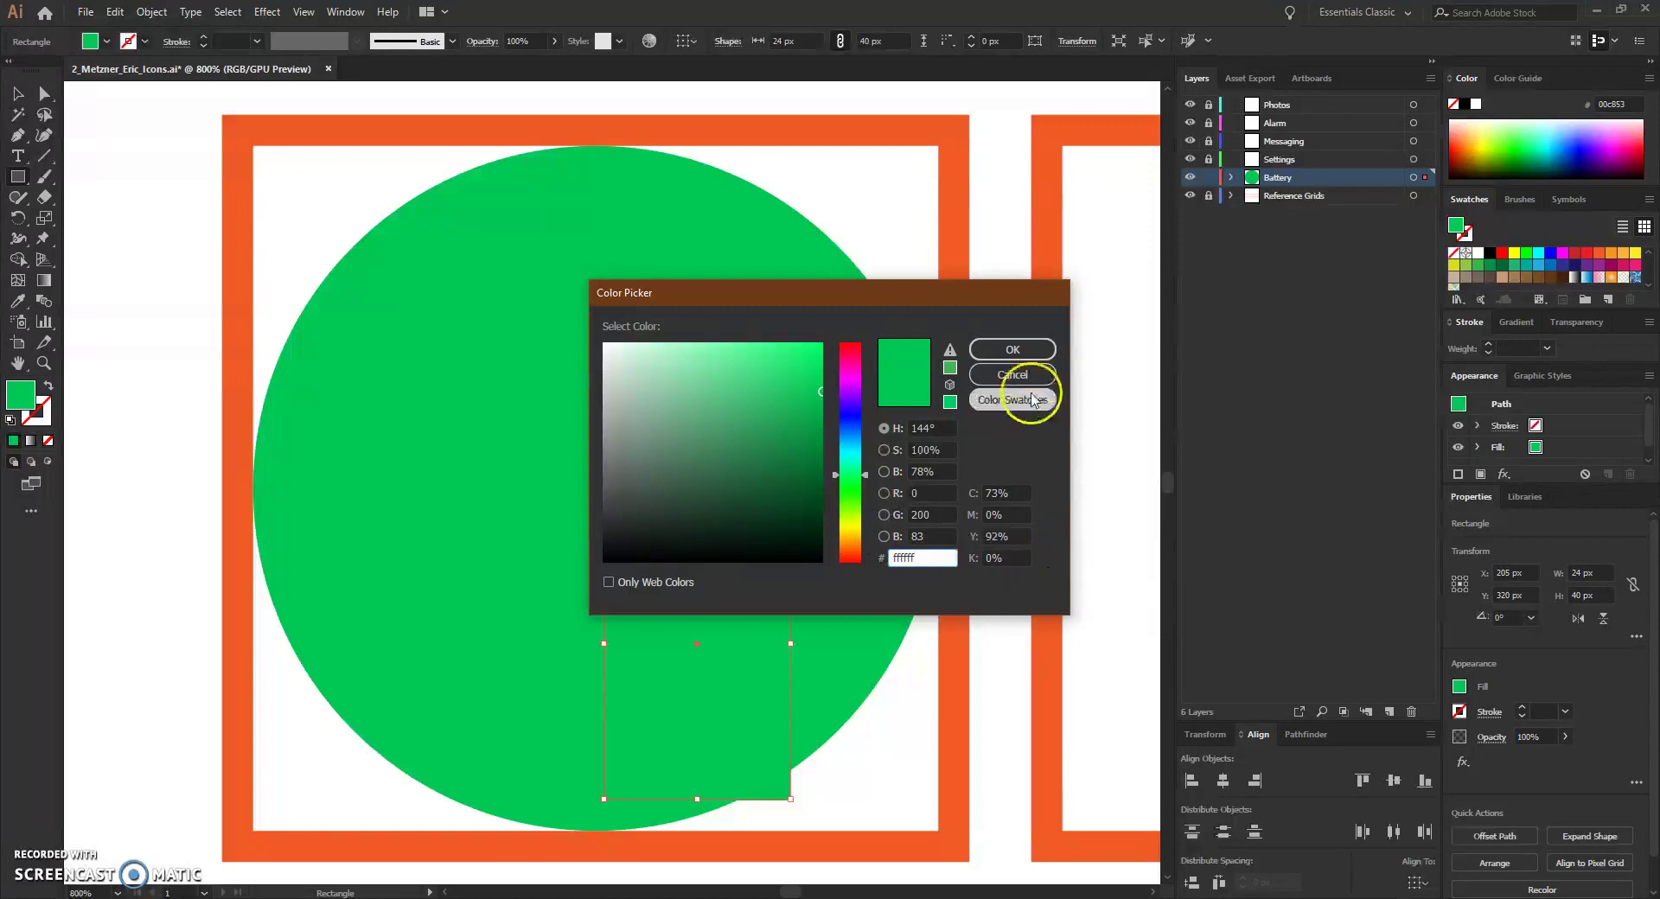
click(1028, 349)
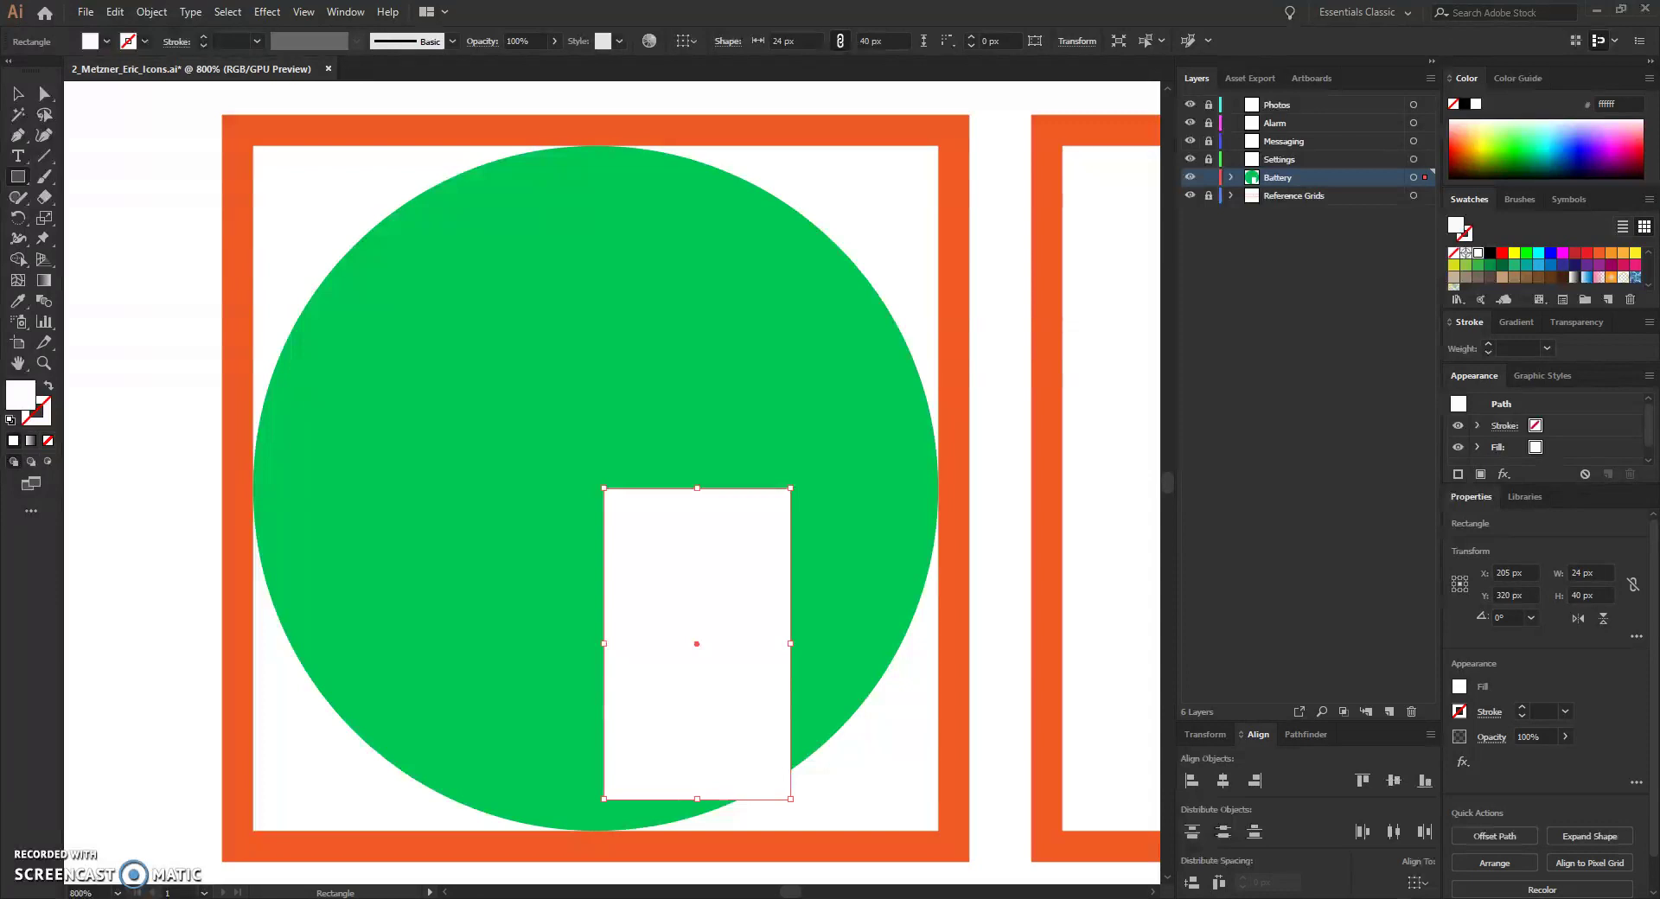
Nudge the white rectangle to X 192 px and Y 324 px, centered horizontally at the bottom of the circle
key(Left)
key(Left)
key(Left)
key(Left)
key(Left)
key(Left)
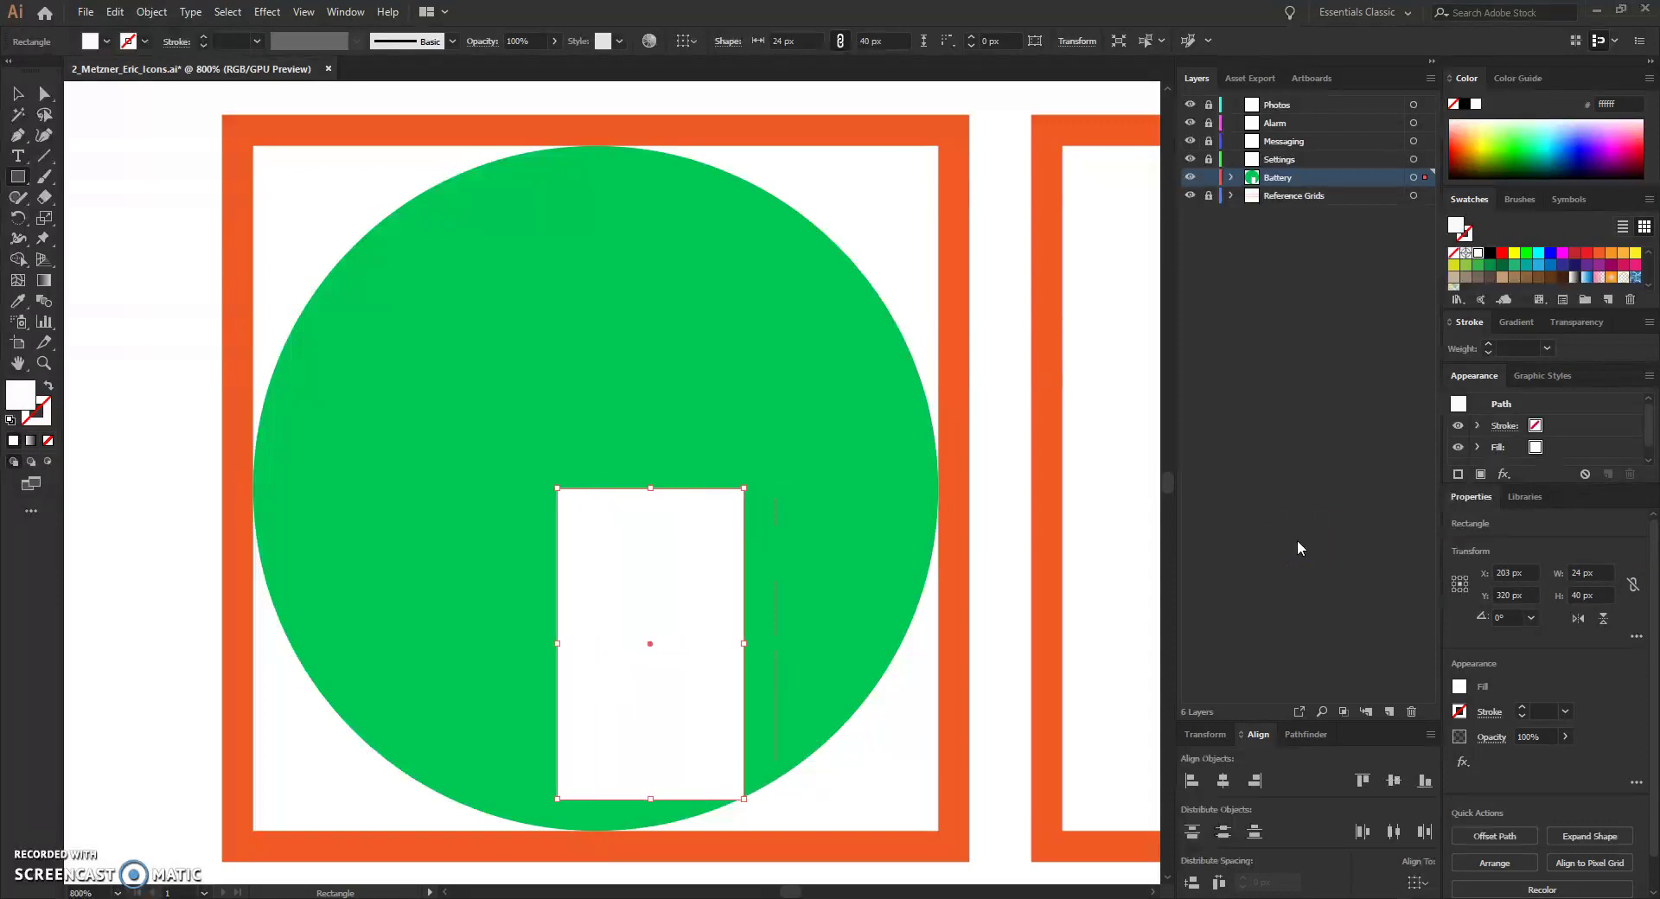
key(Left)
key(Left)
key(Left)
key(Left)
key(Left)
key(Left)
key(Left)
key(Left)
key(Left)
key(Left)
key(Left)
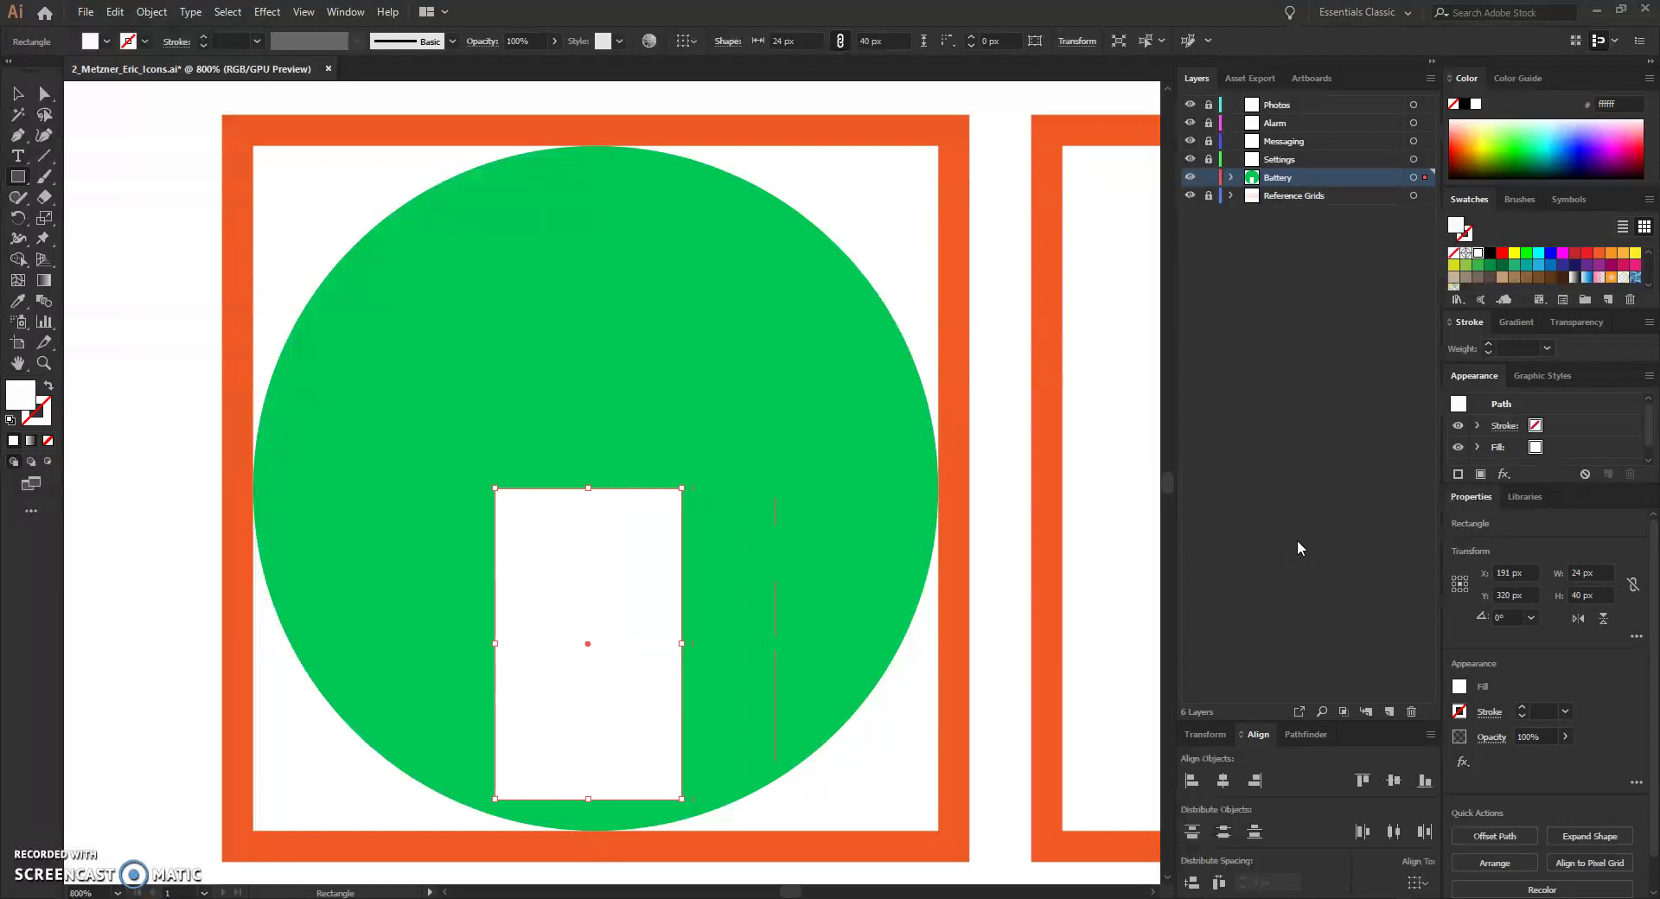
key(Down)
key(Down)
key(Down)
key(Down)
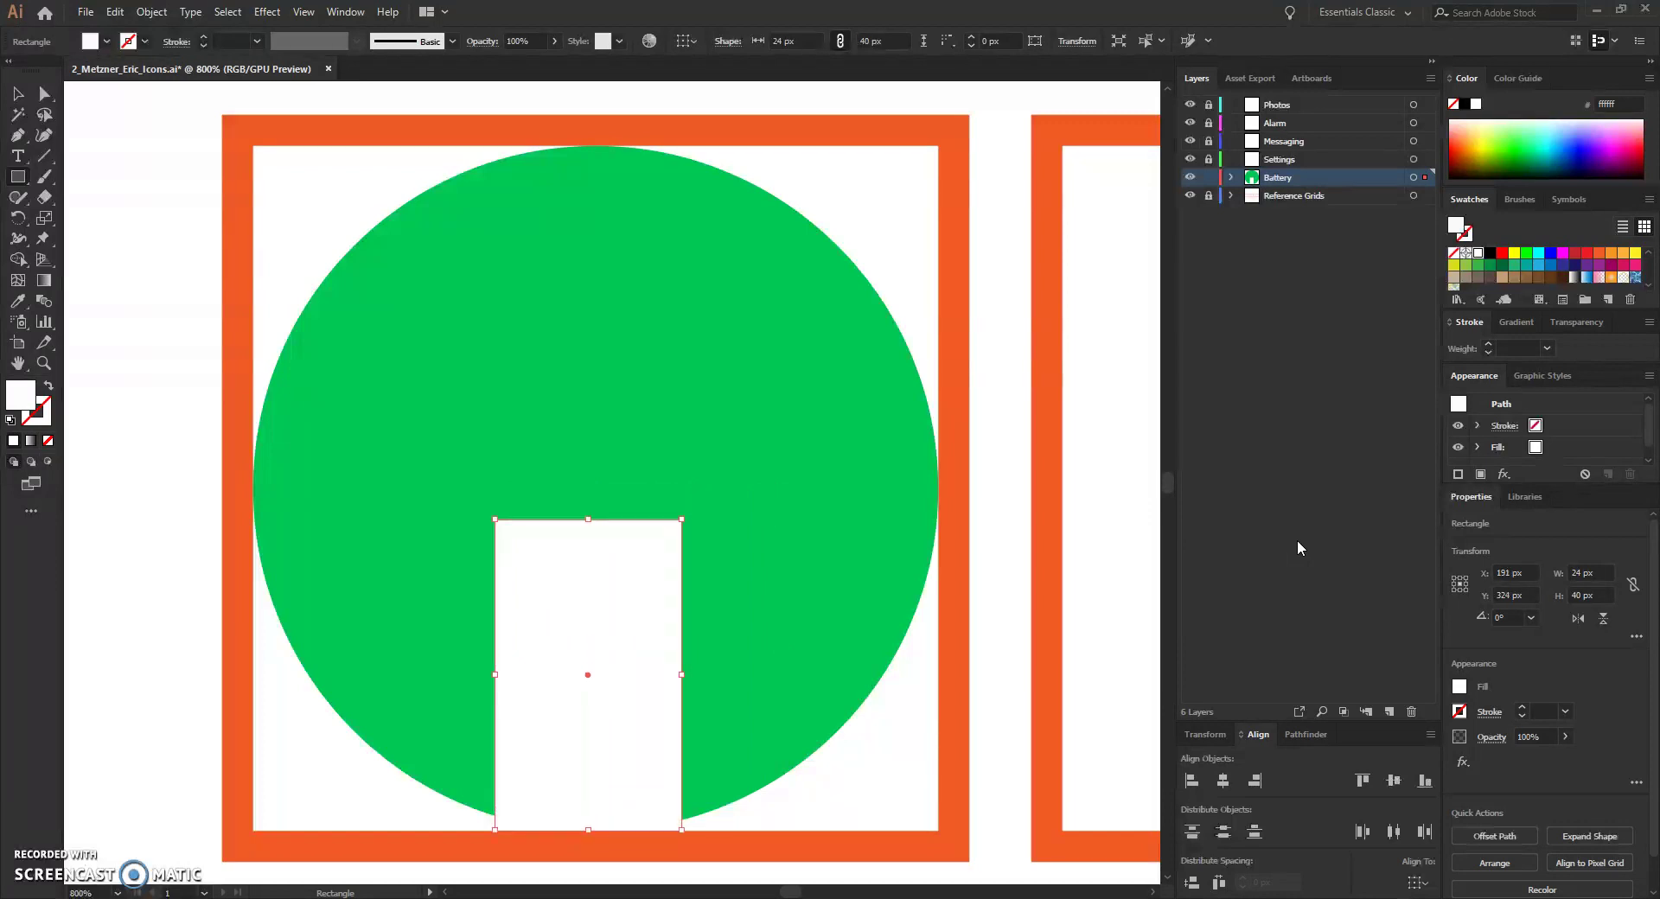
key(Right)
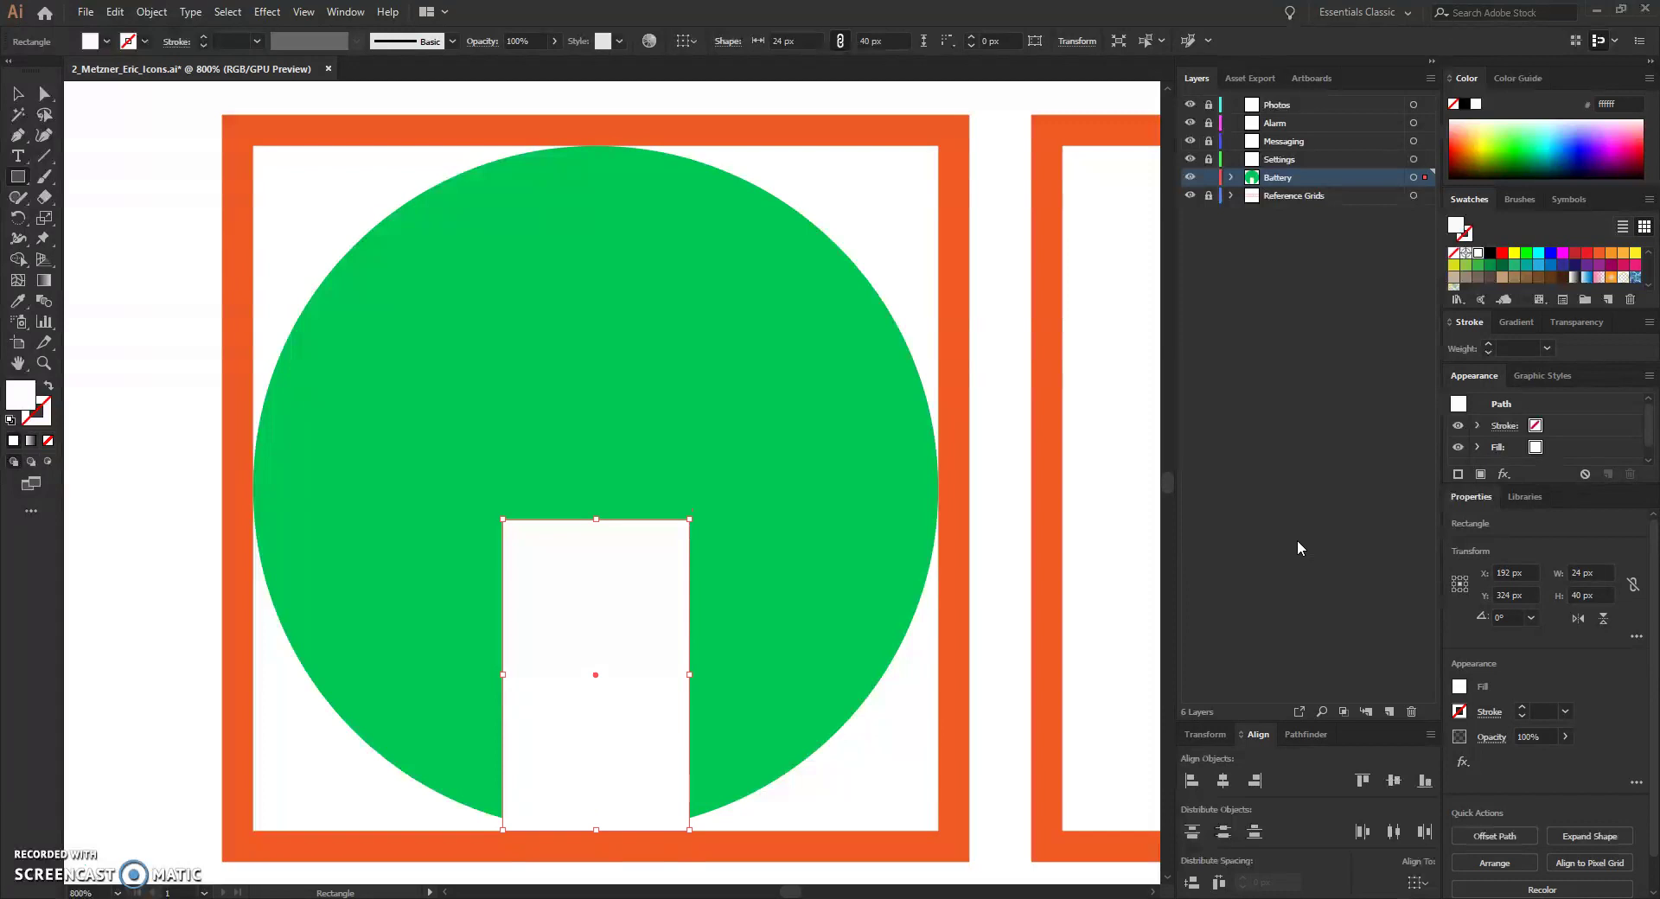
Nudge the white rectangle up to Y 304 px, slightly below the vertical center of the circle
key(Up)
key(Up)
key(Up)
key(Up)
key(Up)
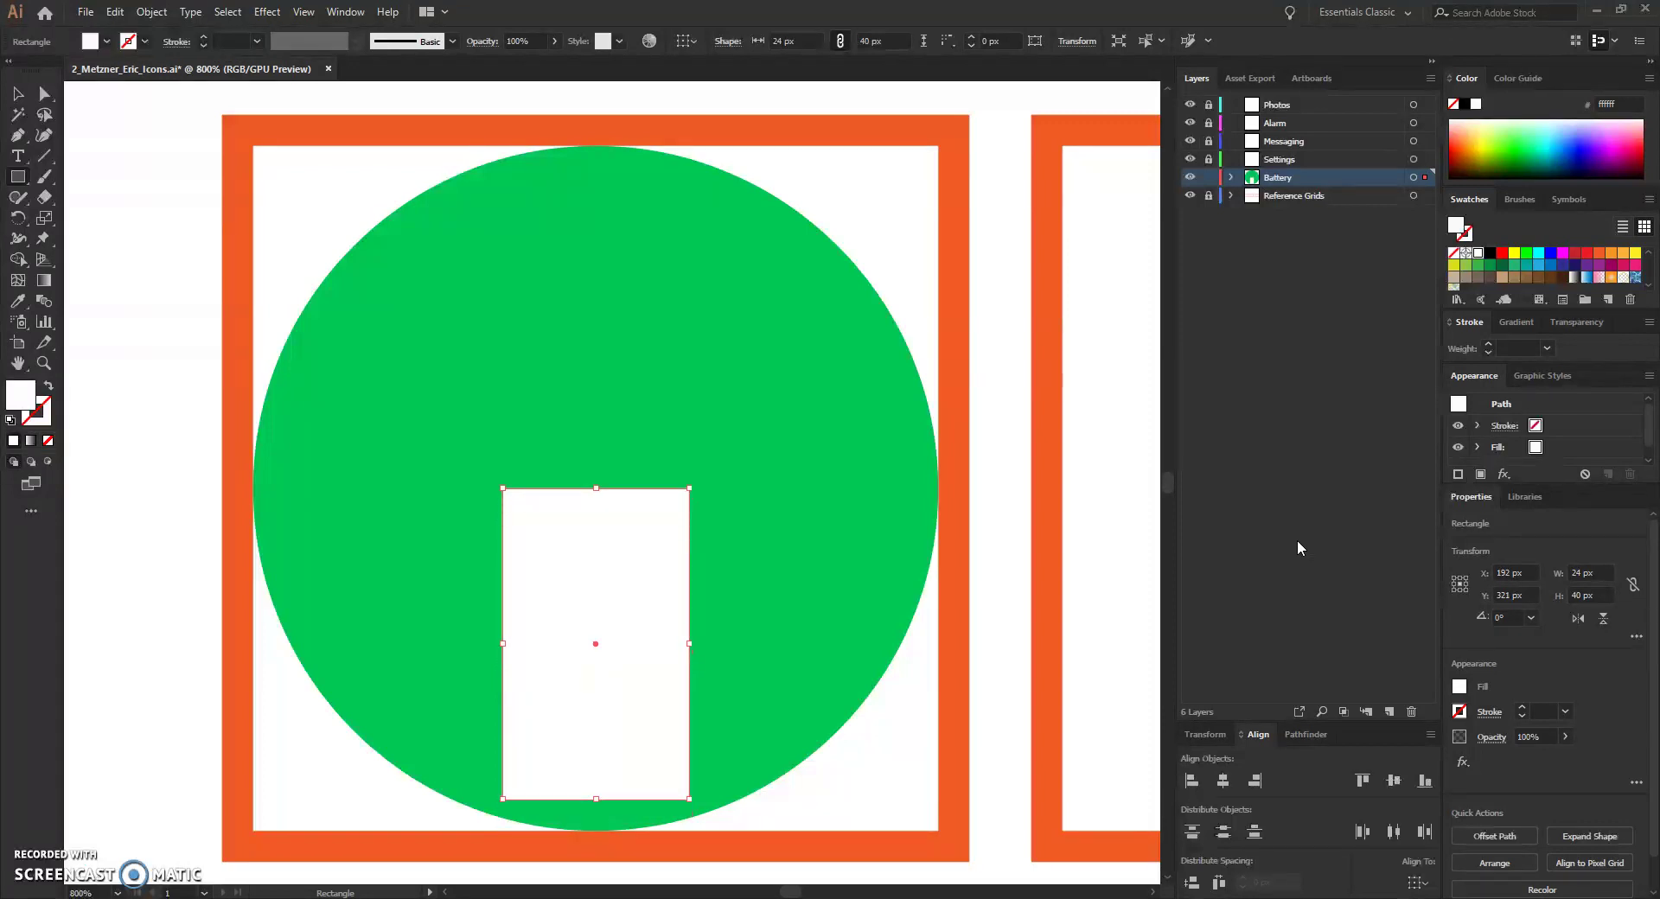
key(Up)
key(Up)
key(Up)
key(Up)
key(Up)
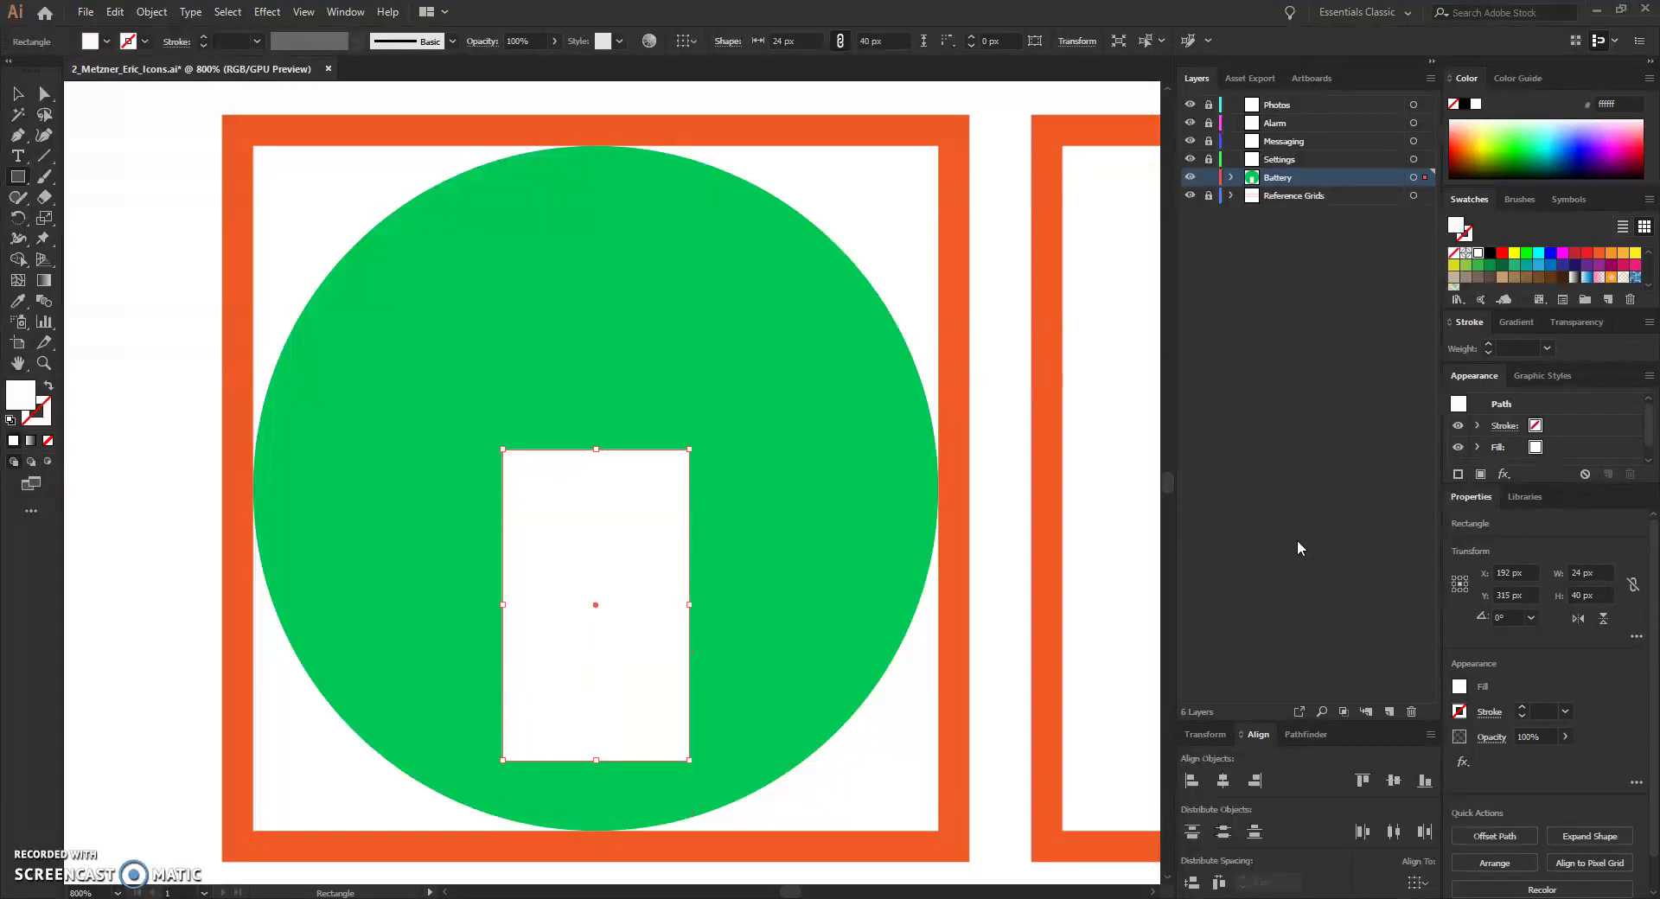
key(Up)
key(Up)
key(Up)
key(Up)
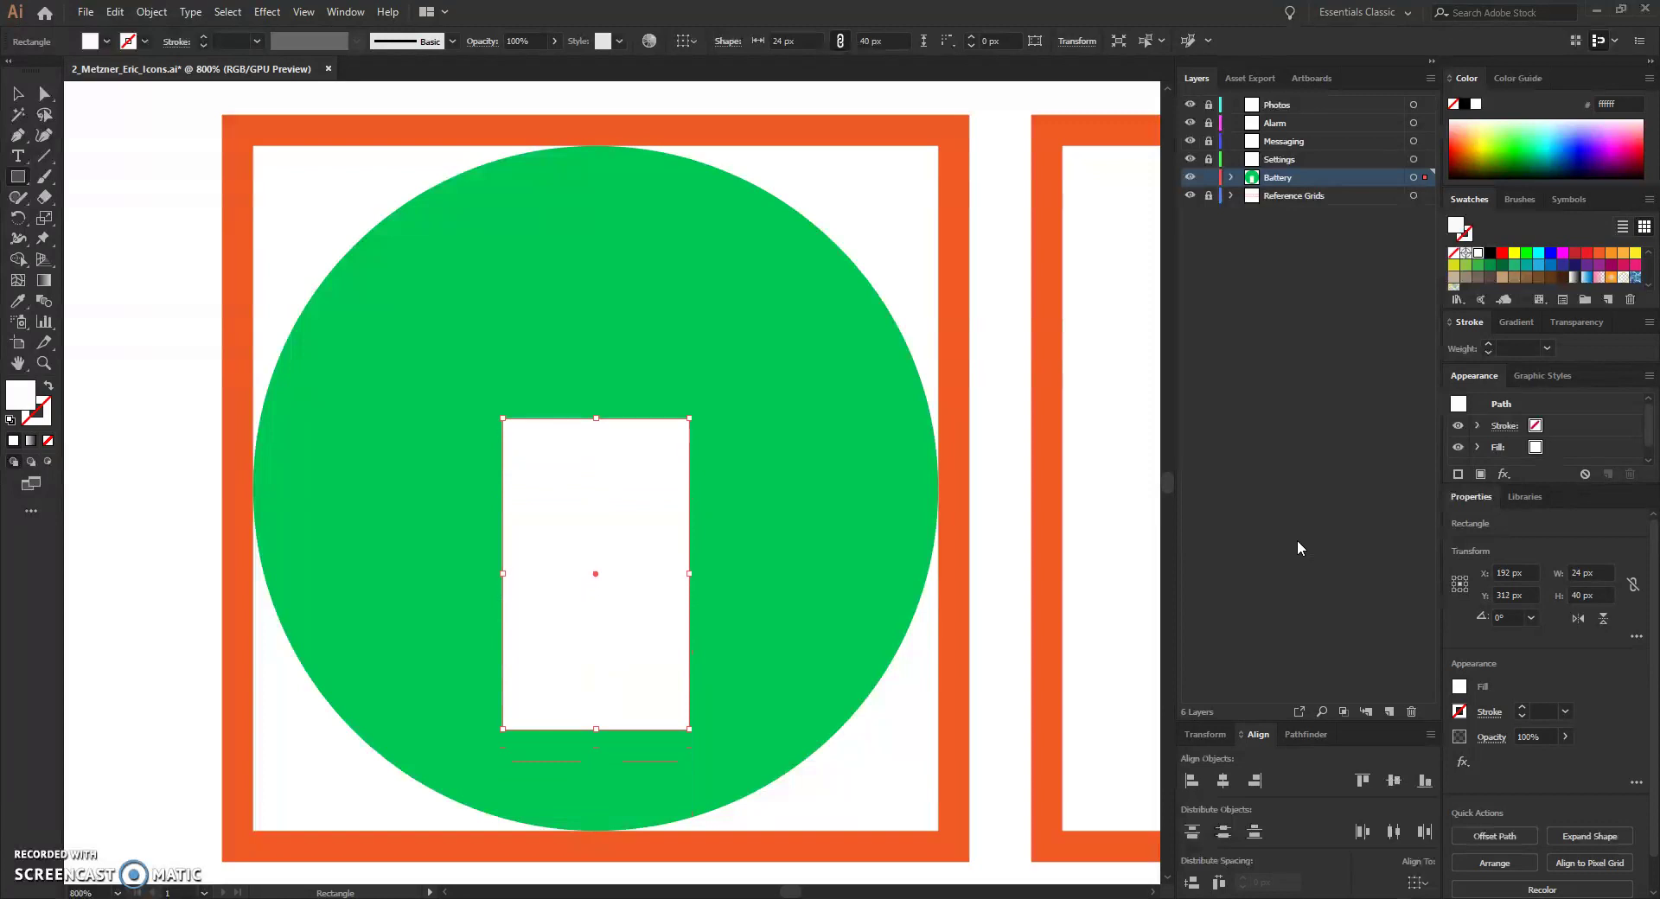
key(Up)
key(Up)
key(Up)
key(Up)
key(Up)
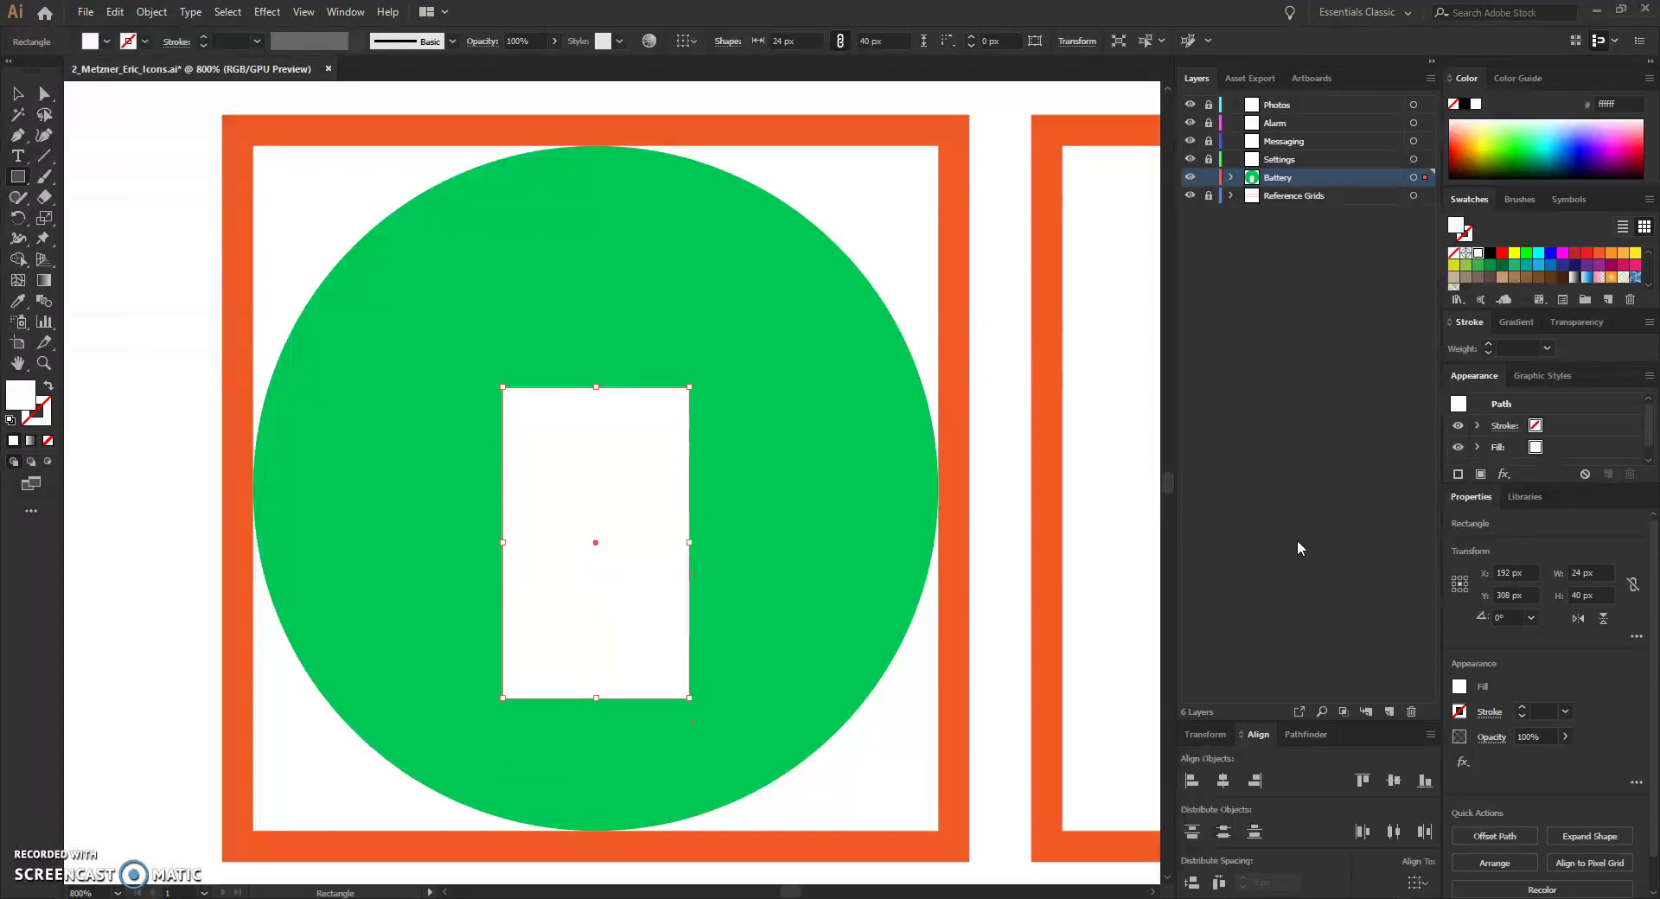
key(Up)
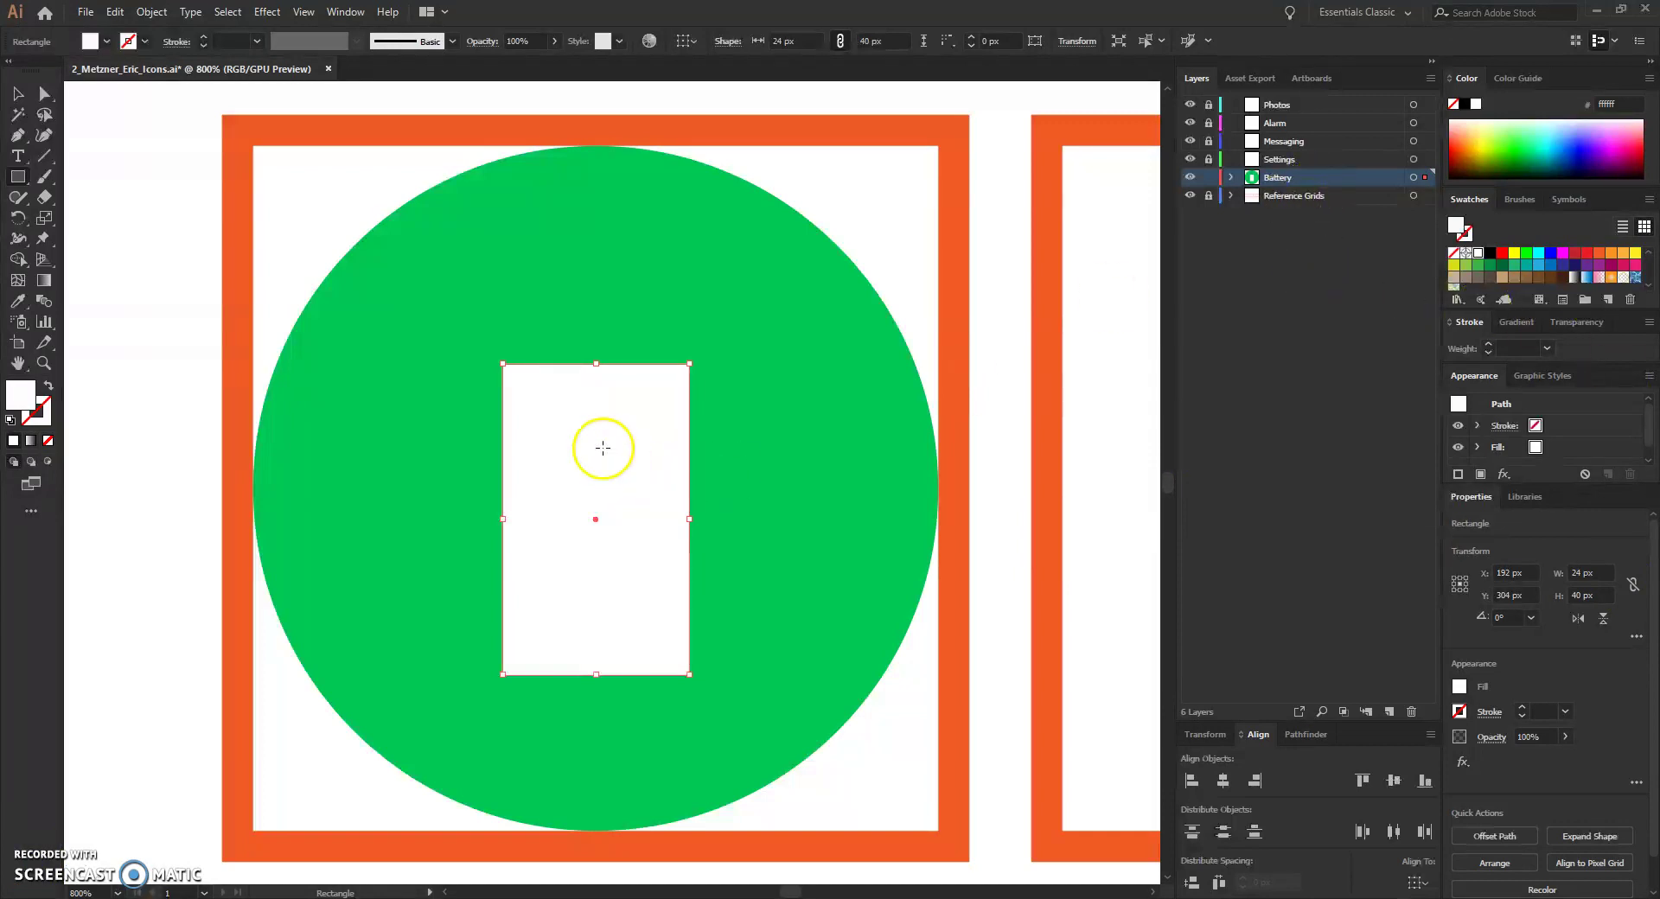
Give the white rectangle a white stroke and set the stroke weight to 4 px
click(145, 45)
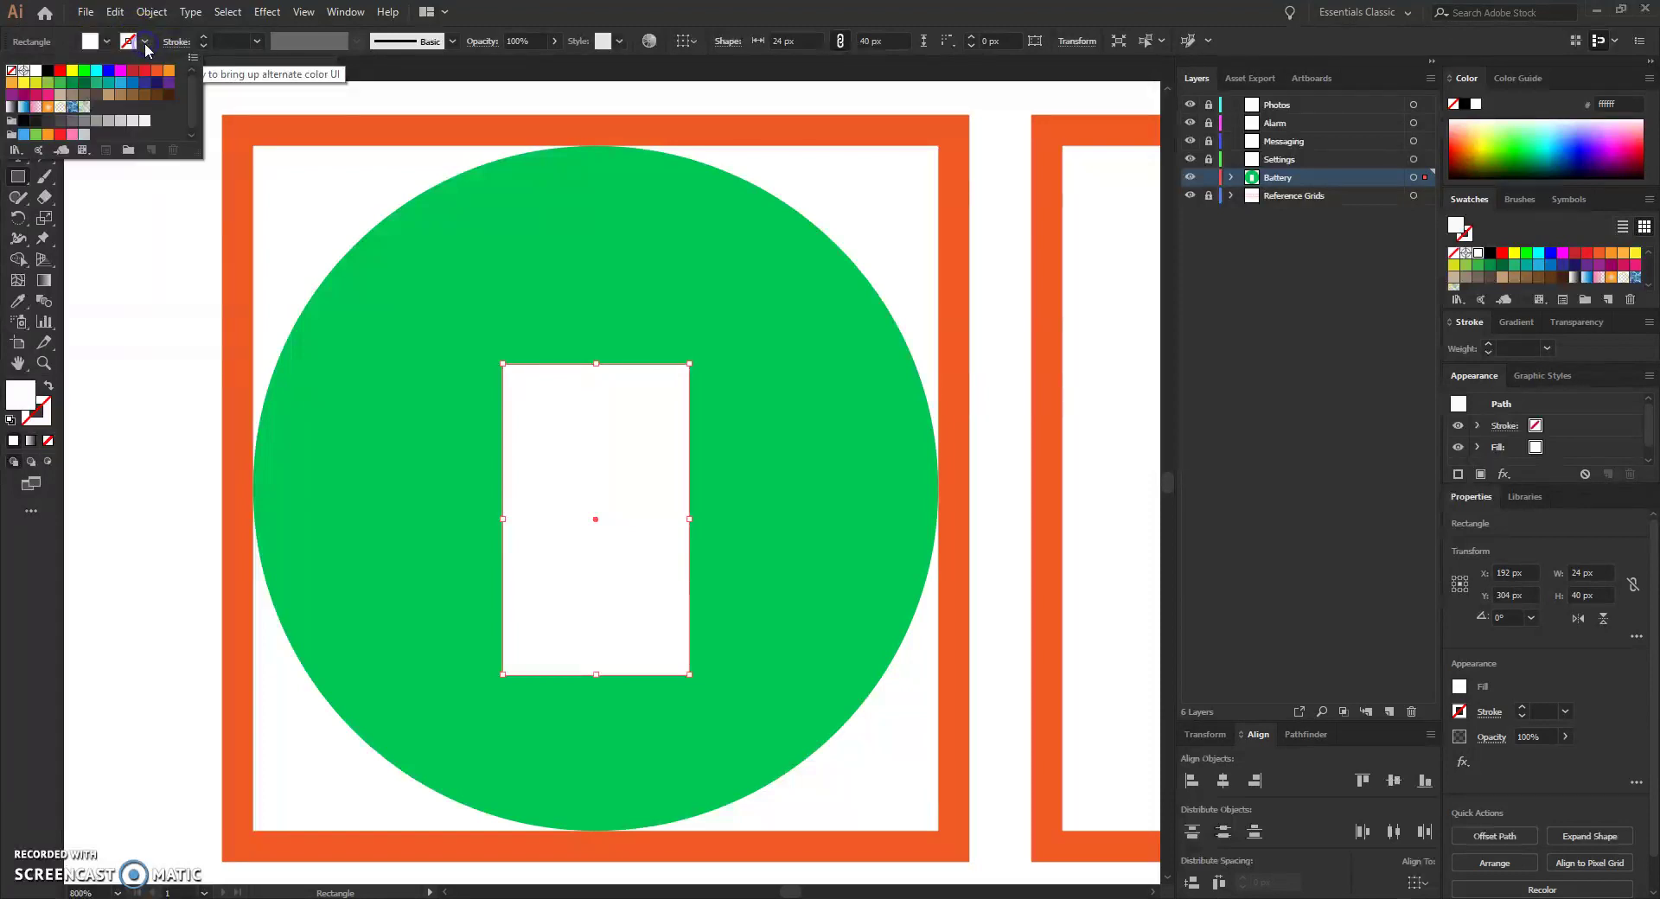
click(35, 70)
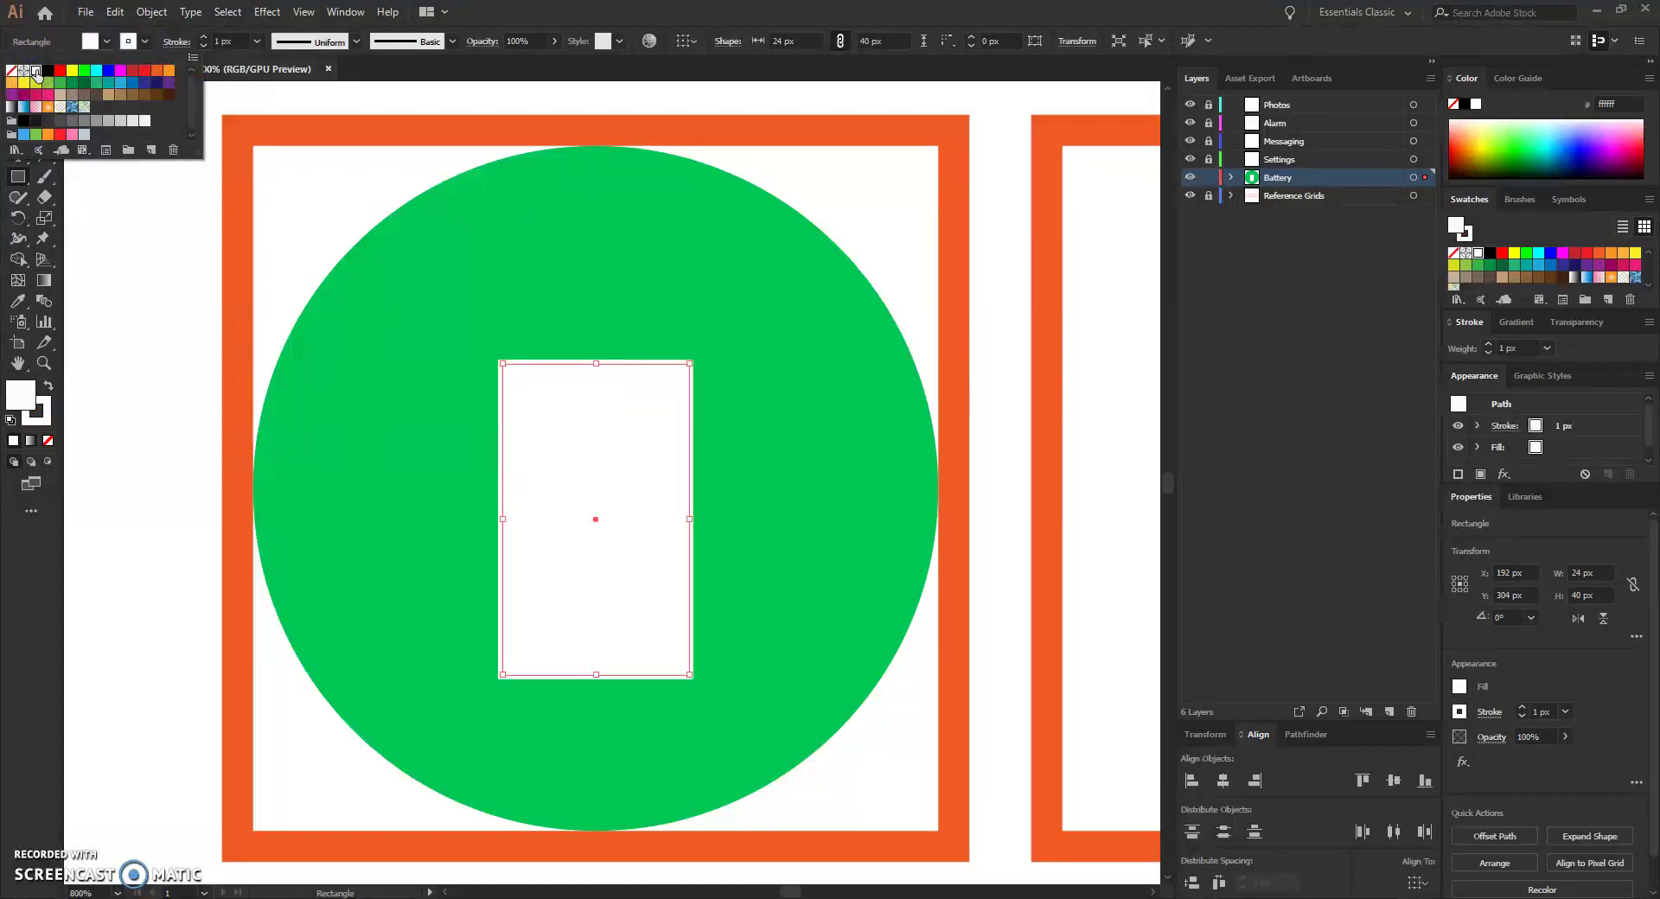
click(204, 45)
click(204, 45)
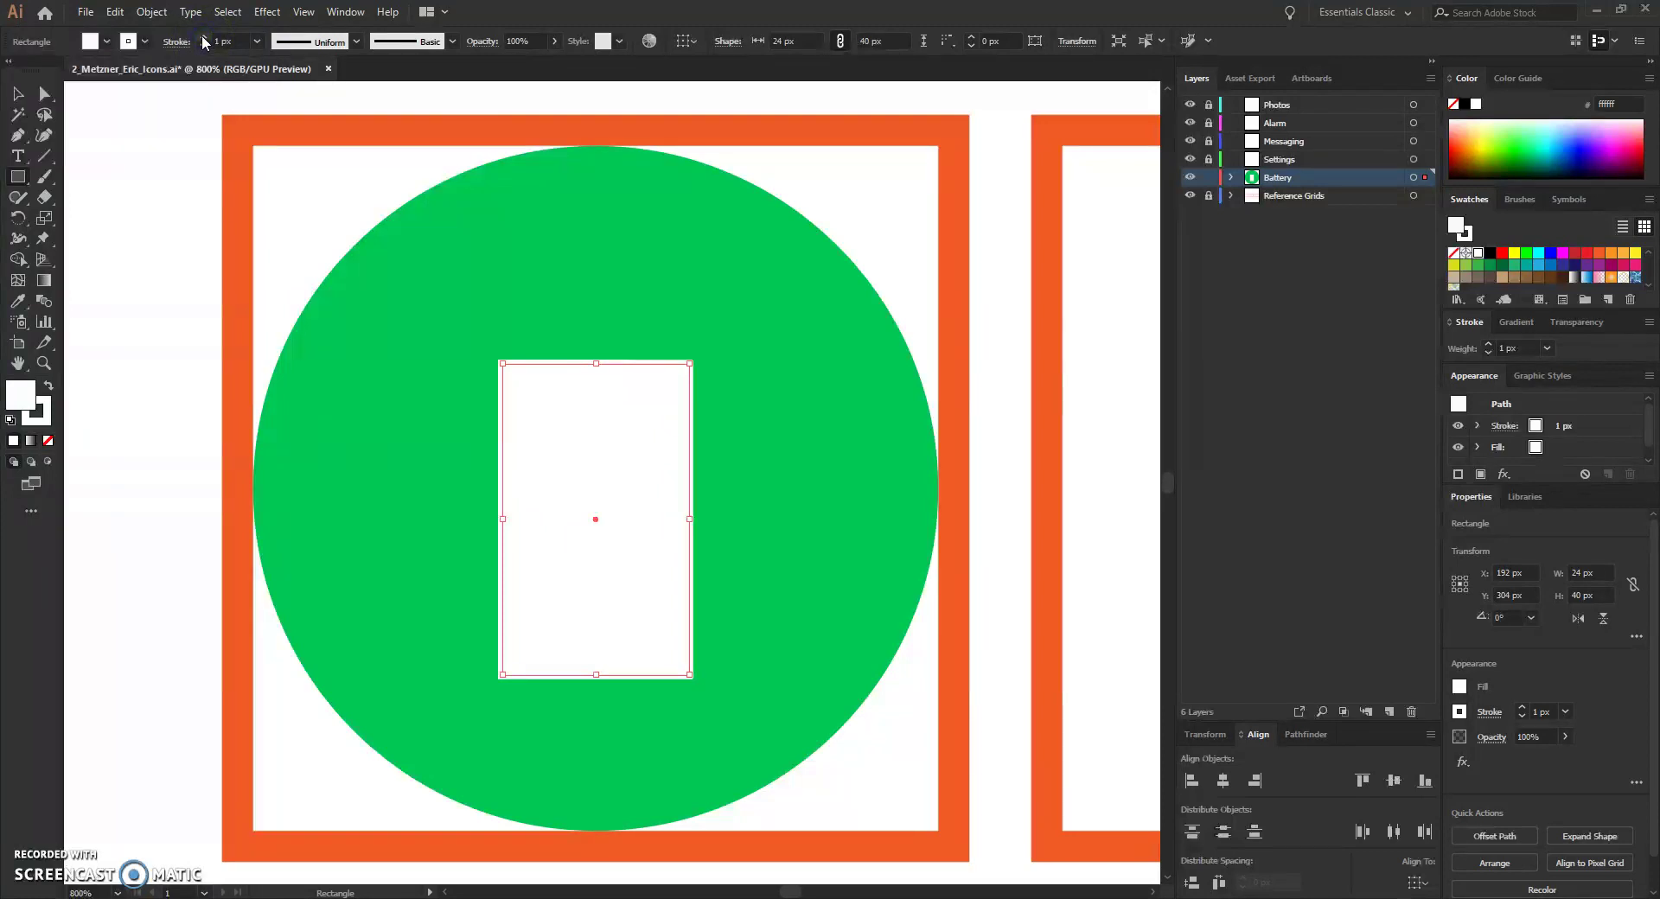
click(204, 38)
click(204, 38)
click(222, 42)
click(129, 45)
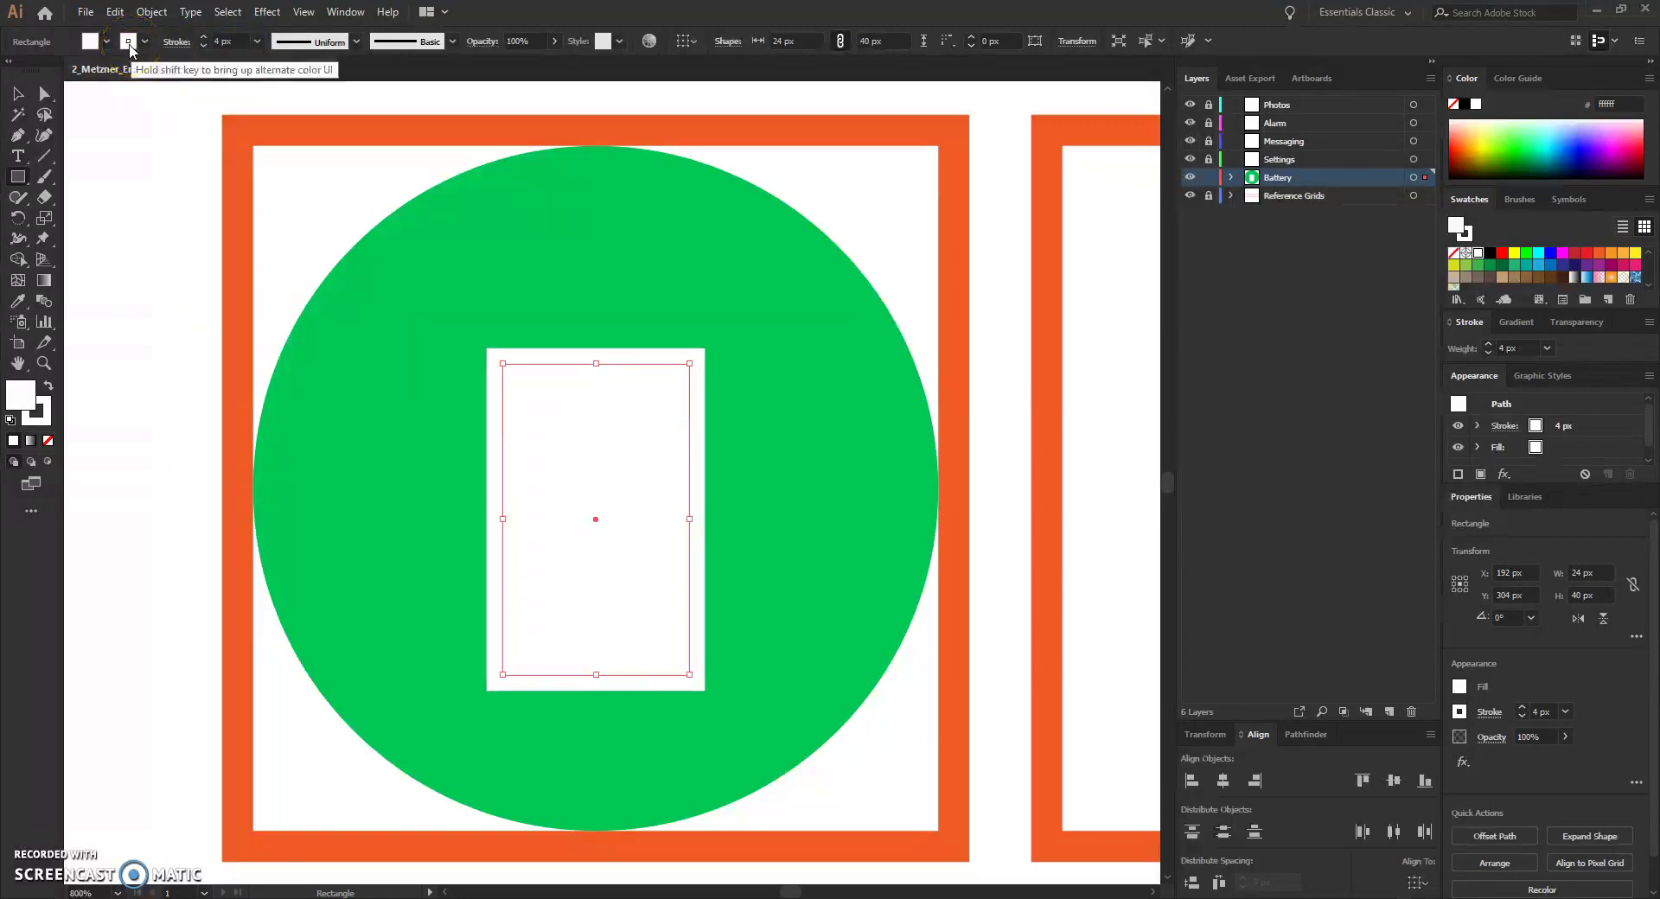
Remove the white rectangle's fill so only its 4 px white stroke remains as the battery outline
click(102, 49)
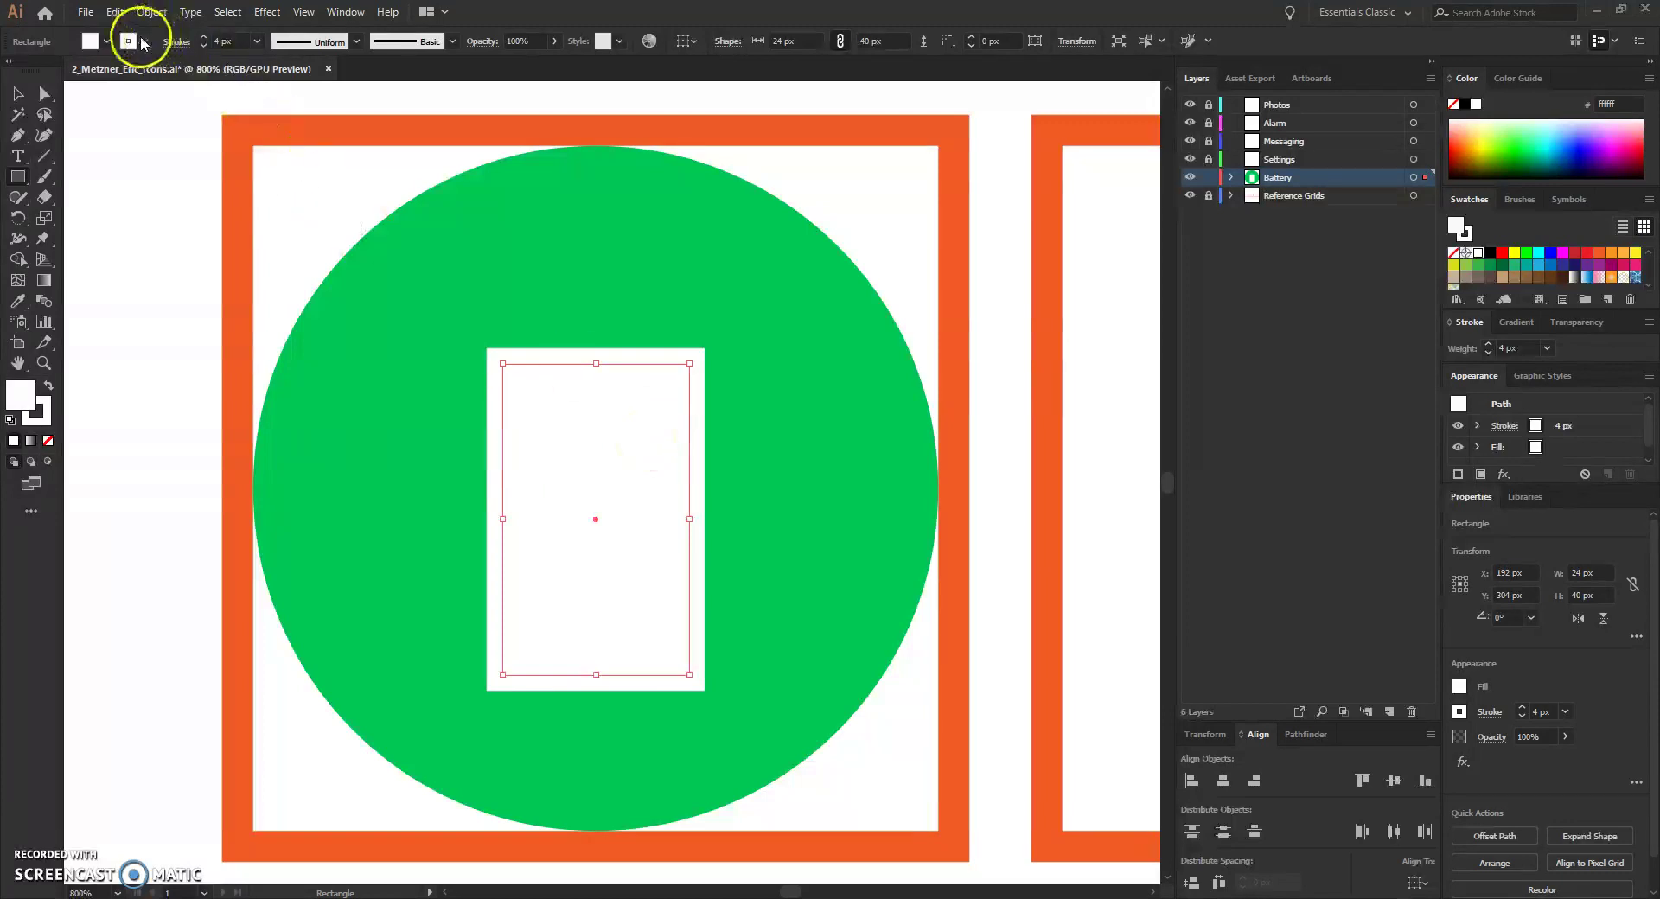
click(107, 42)
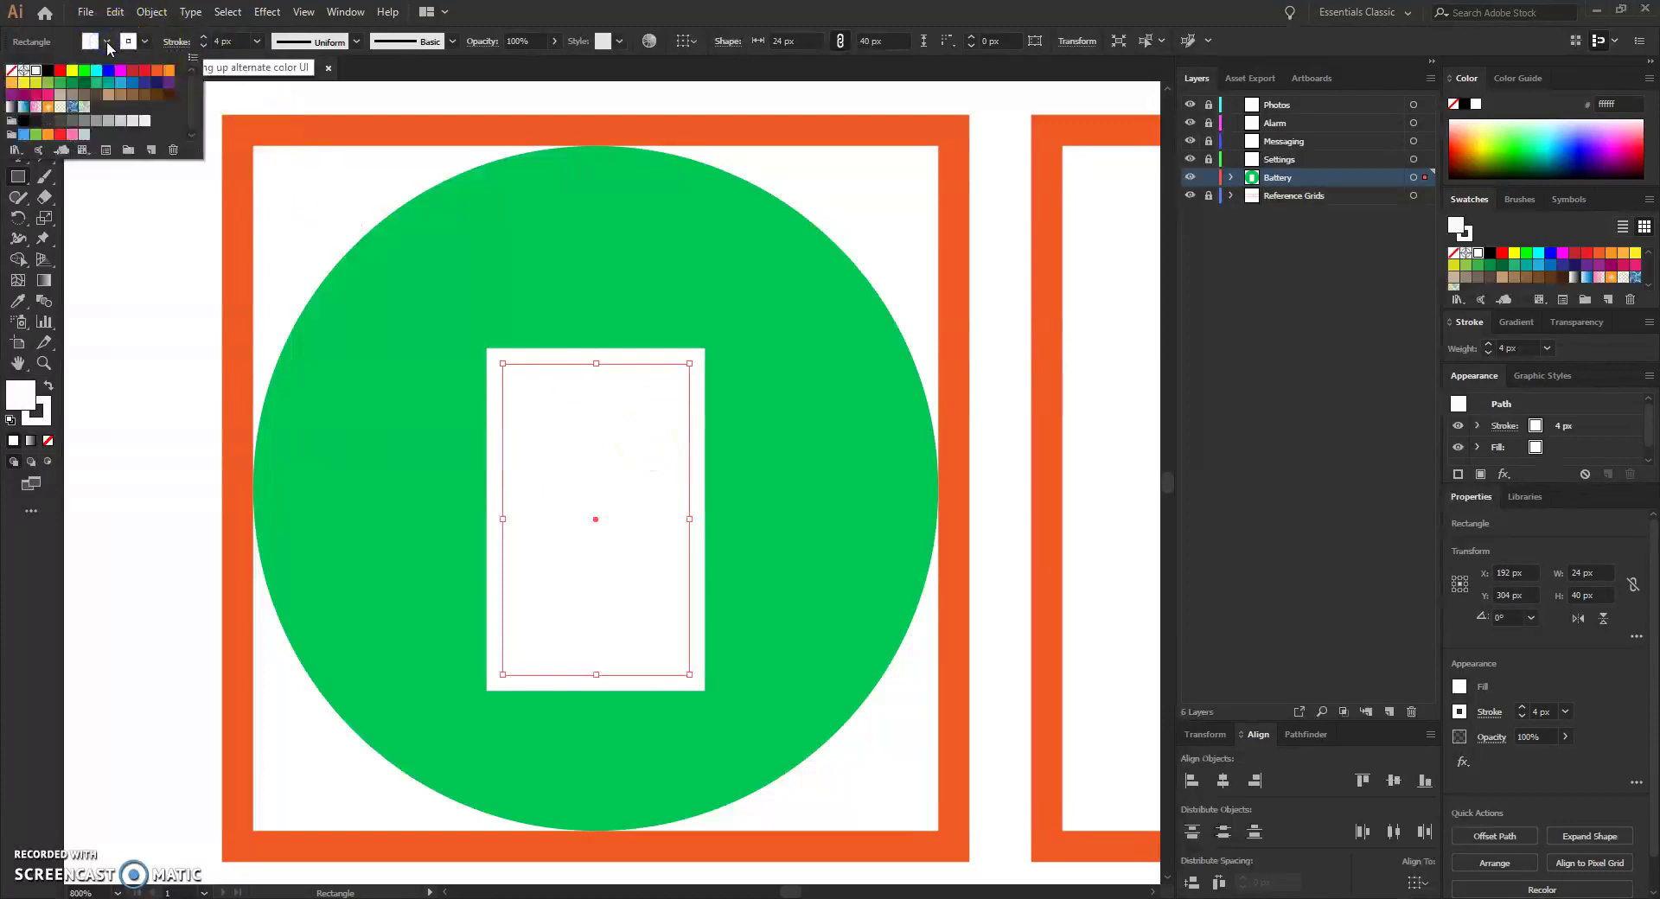
click(11, 72)
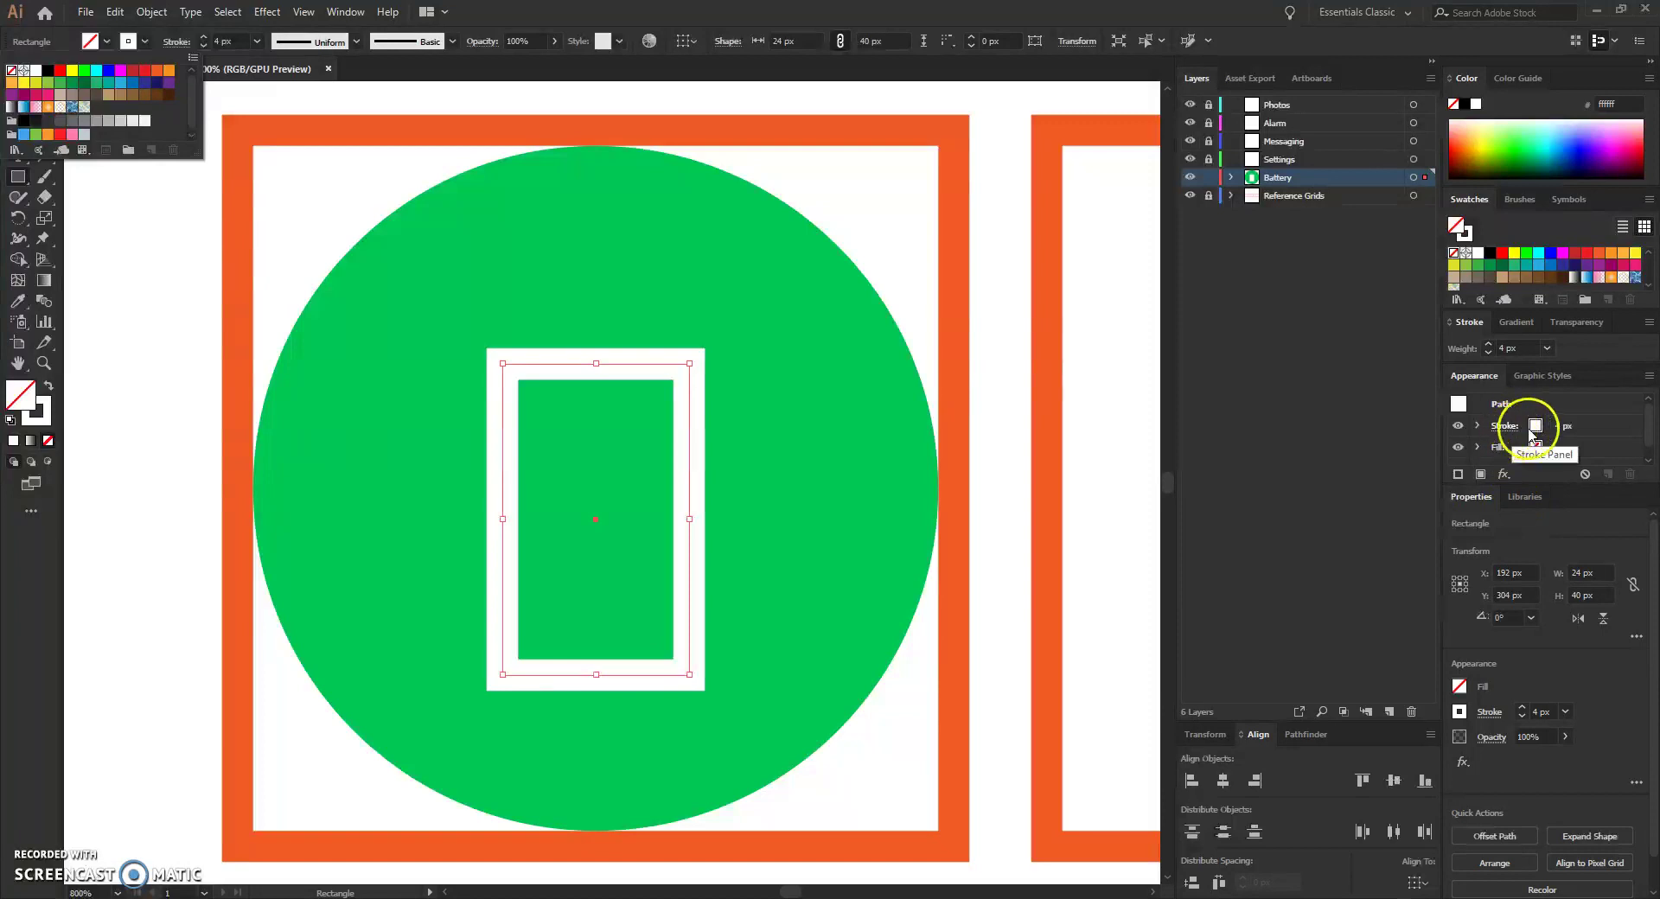
Set the battery outline's stroke corners to Round Join
click(1477, 427)
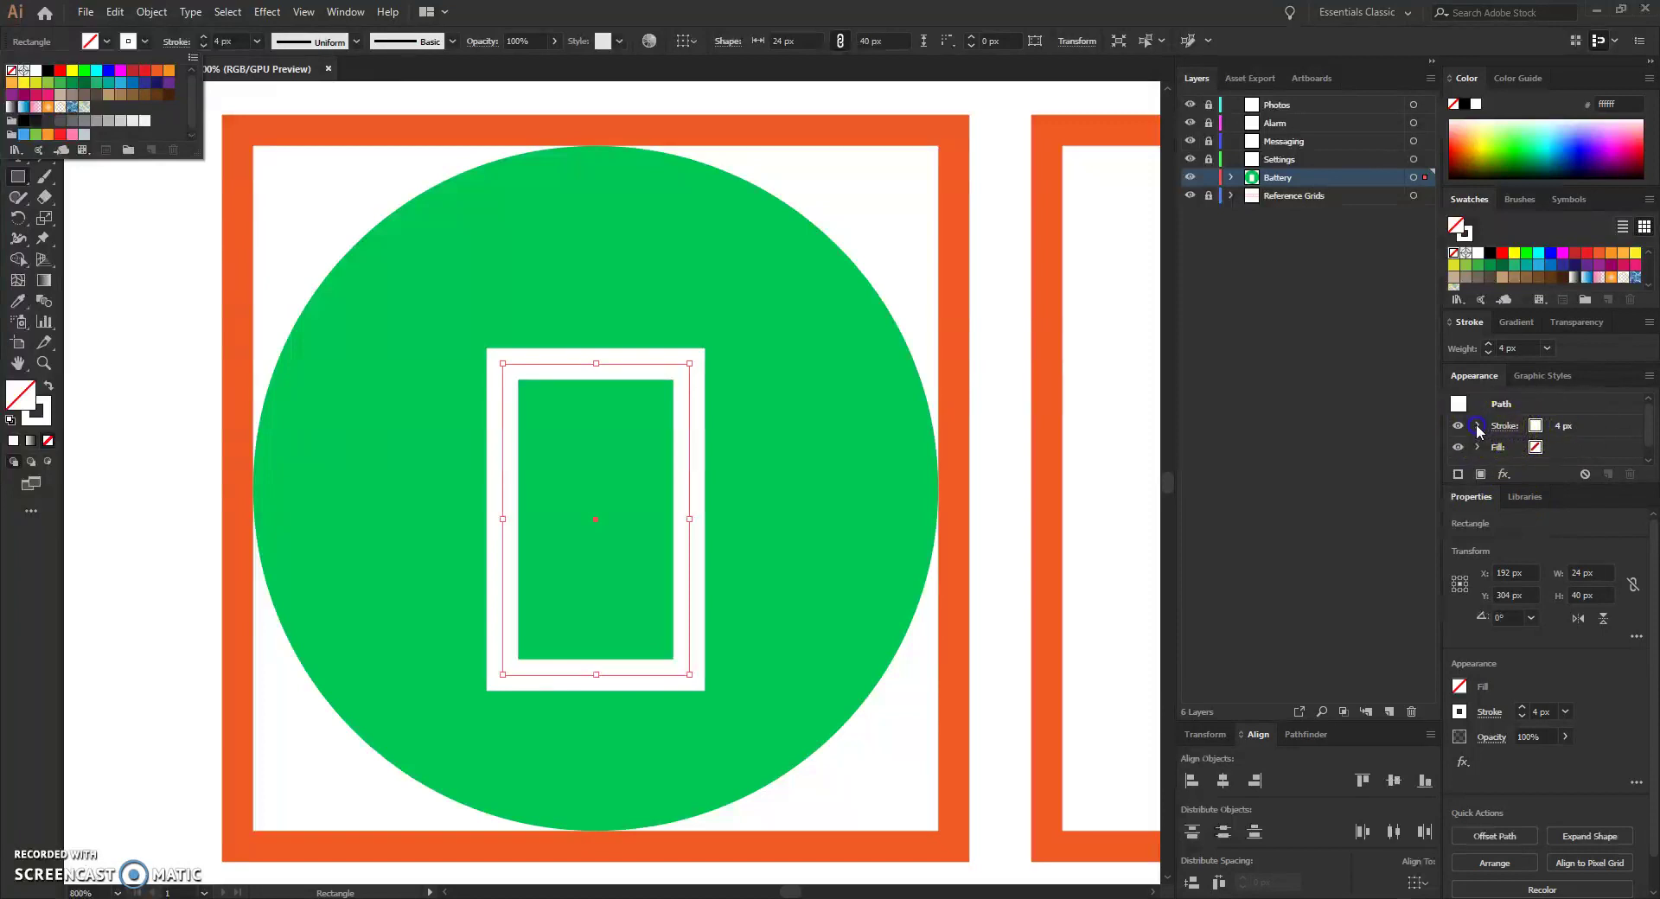
click(1478, 427)
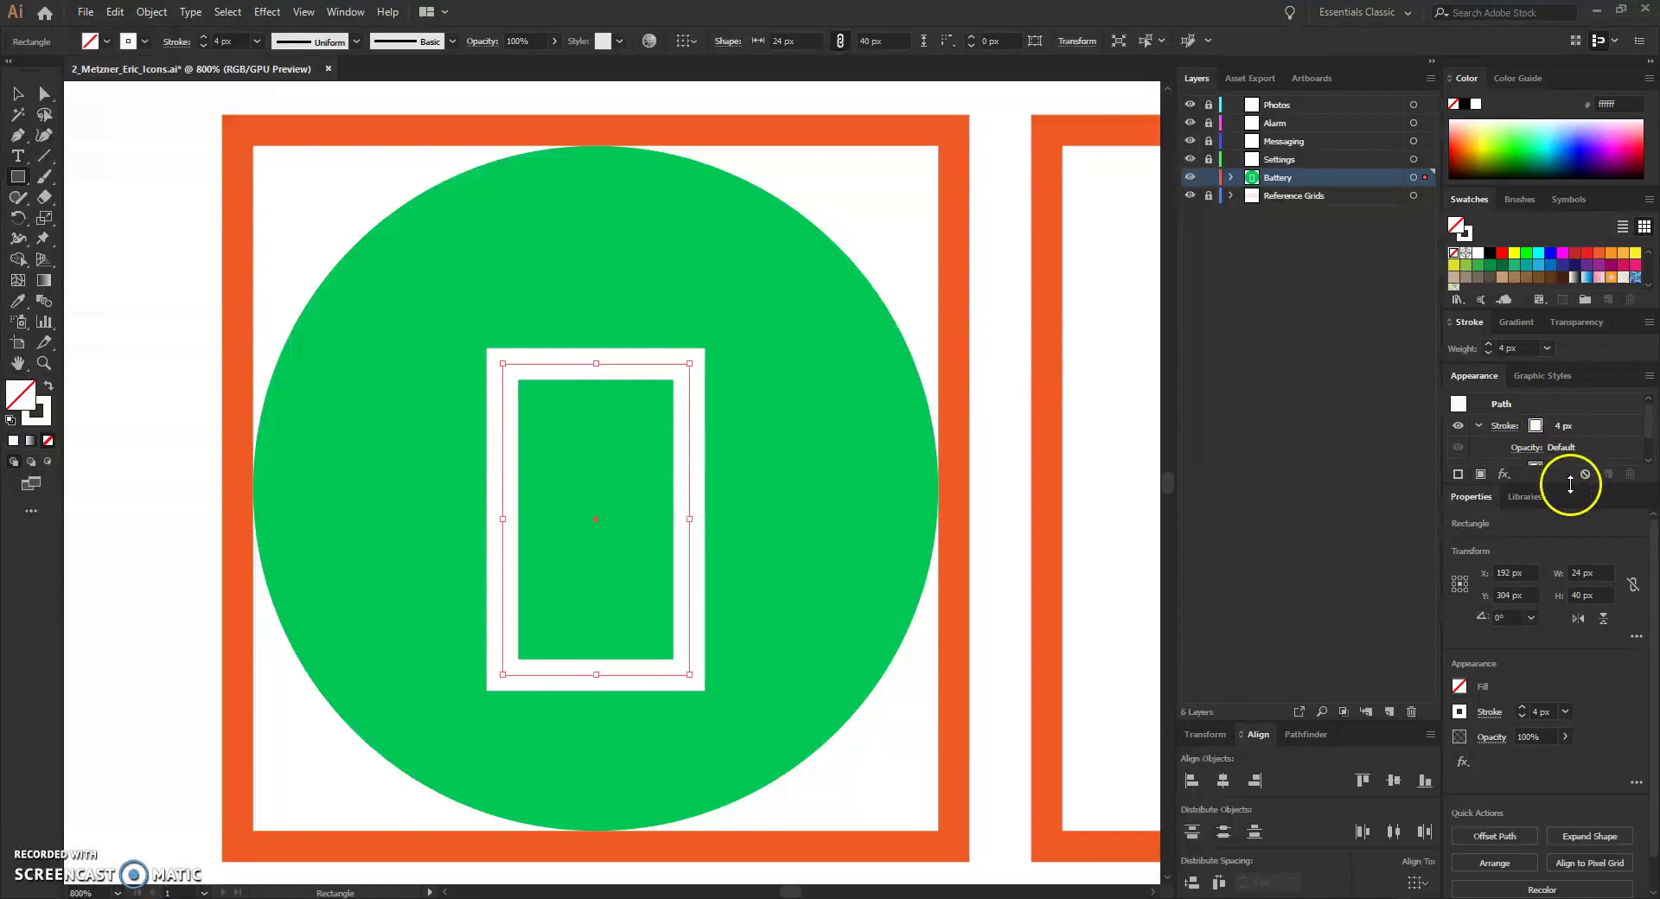
drag(1567, 499, 1570, 560)
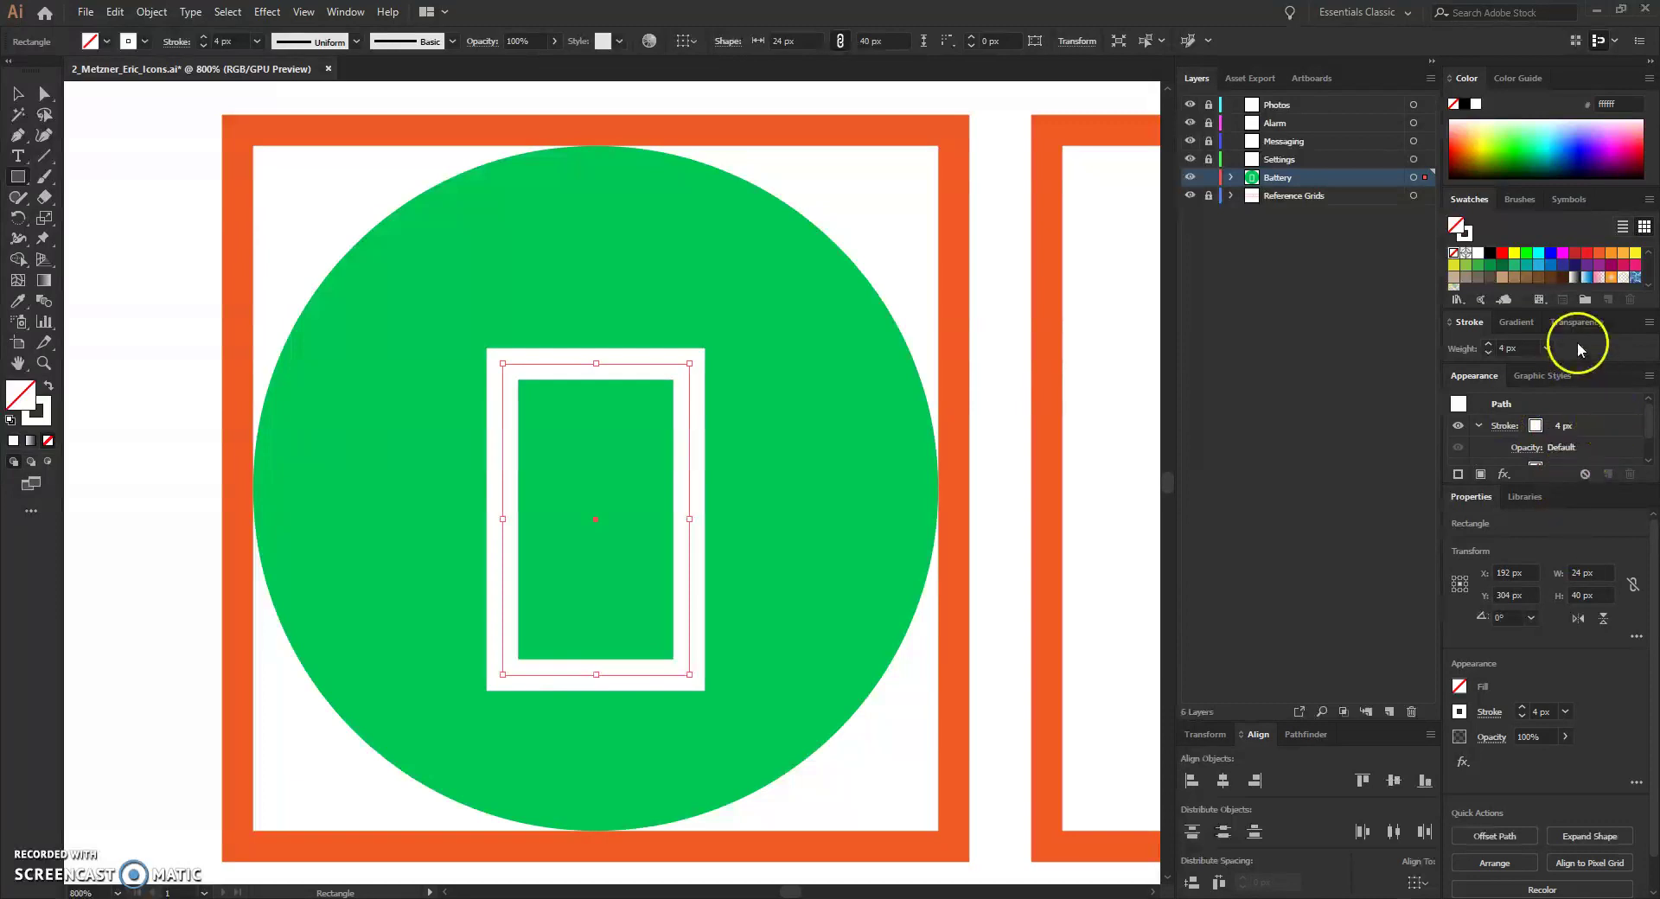
drag(1578, 308, 1578, 267)
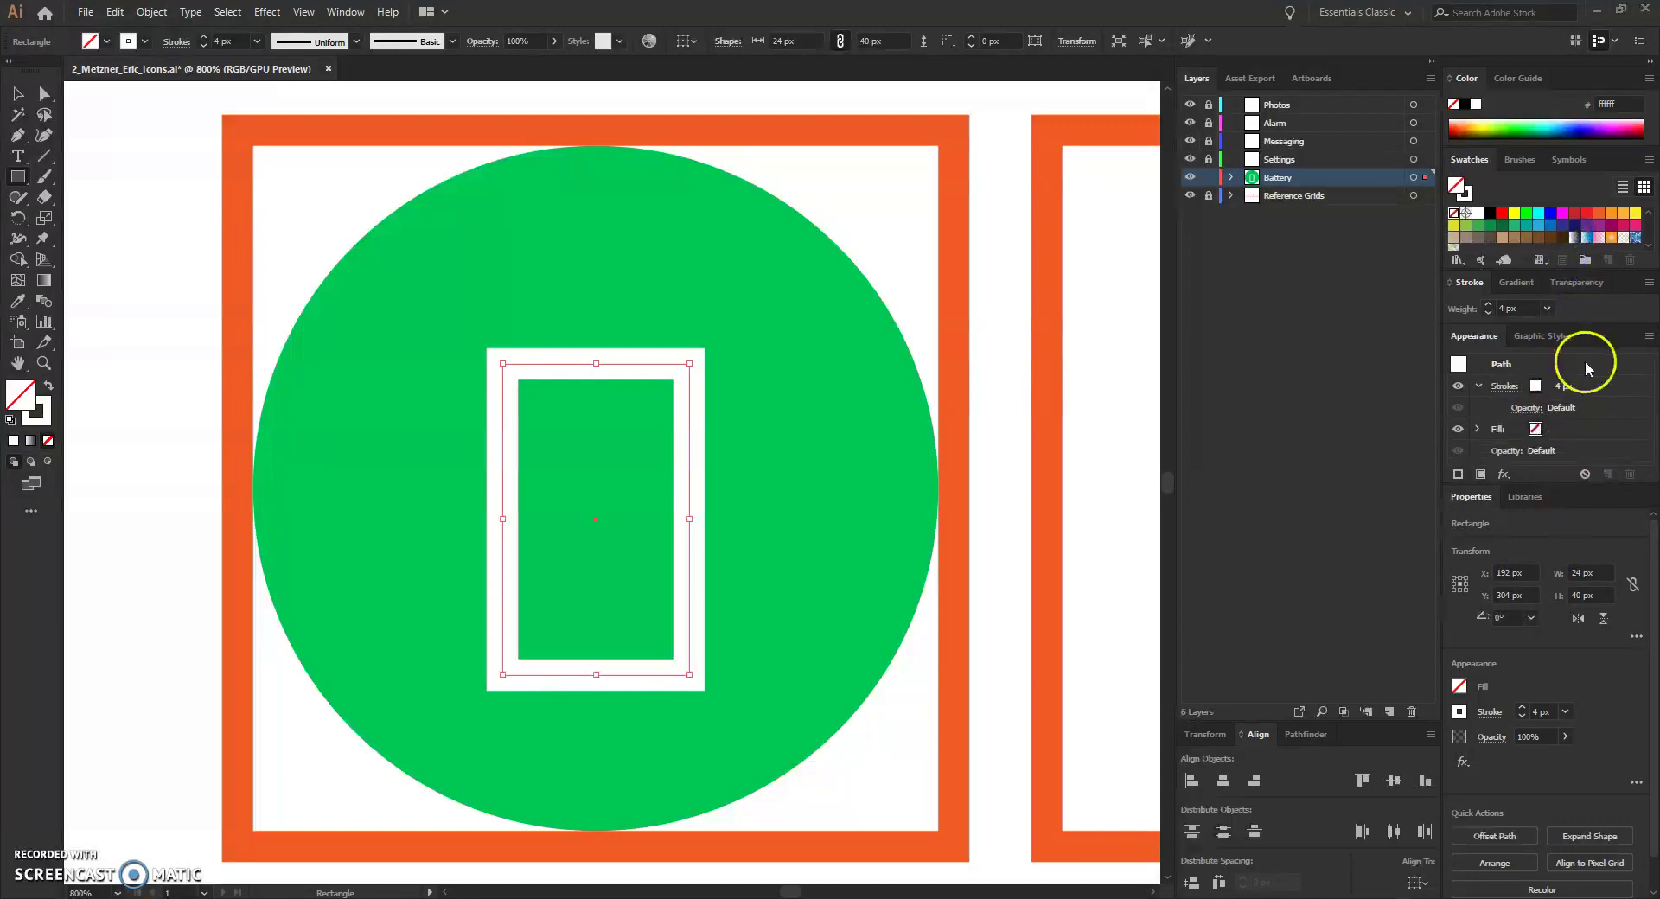
click(1504, 388)
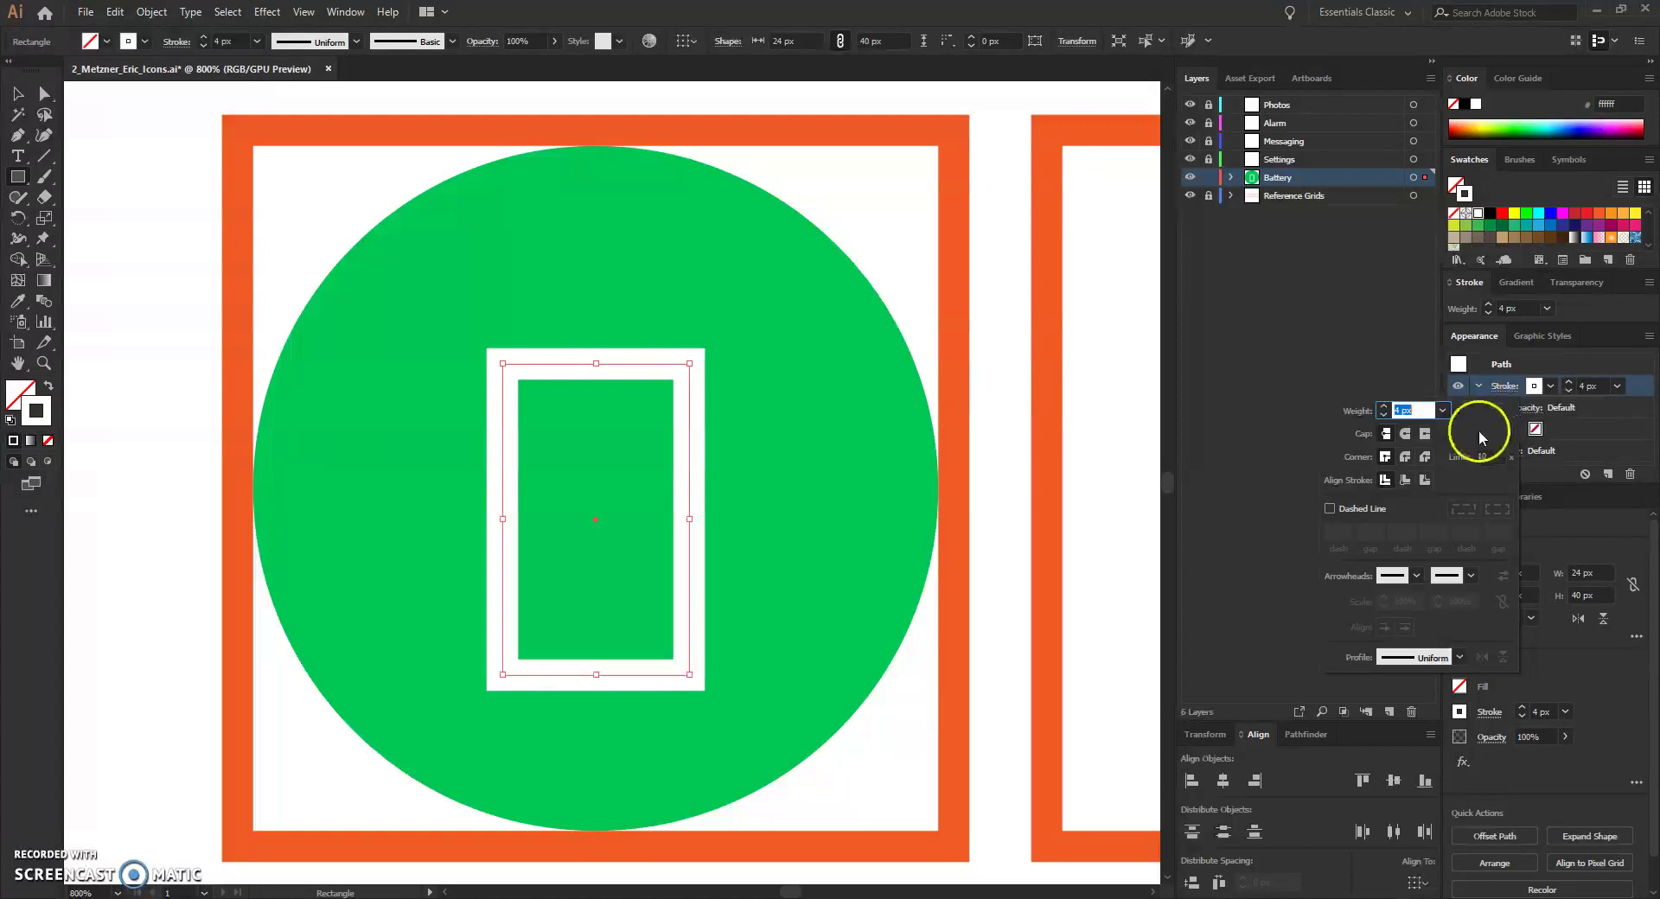
click(1405, 459)
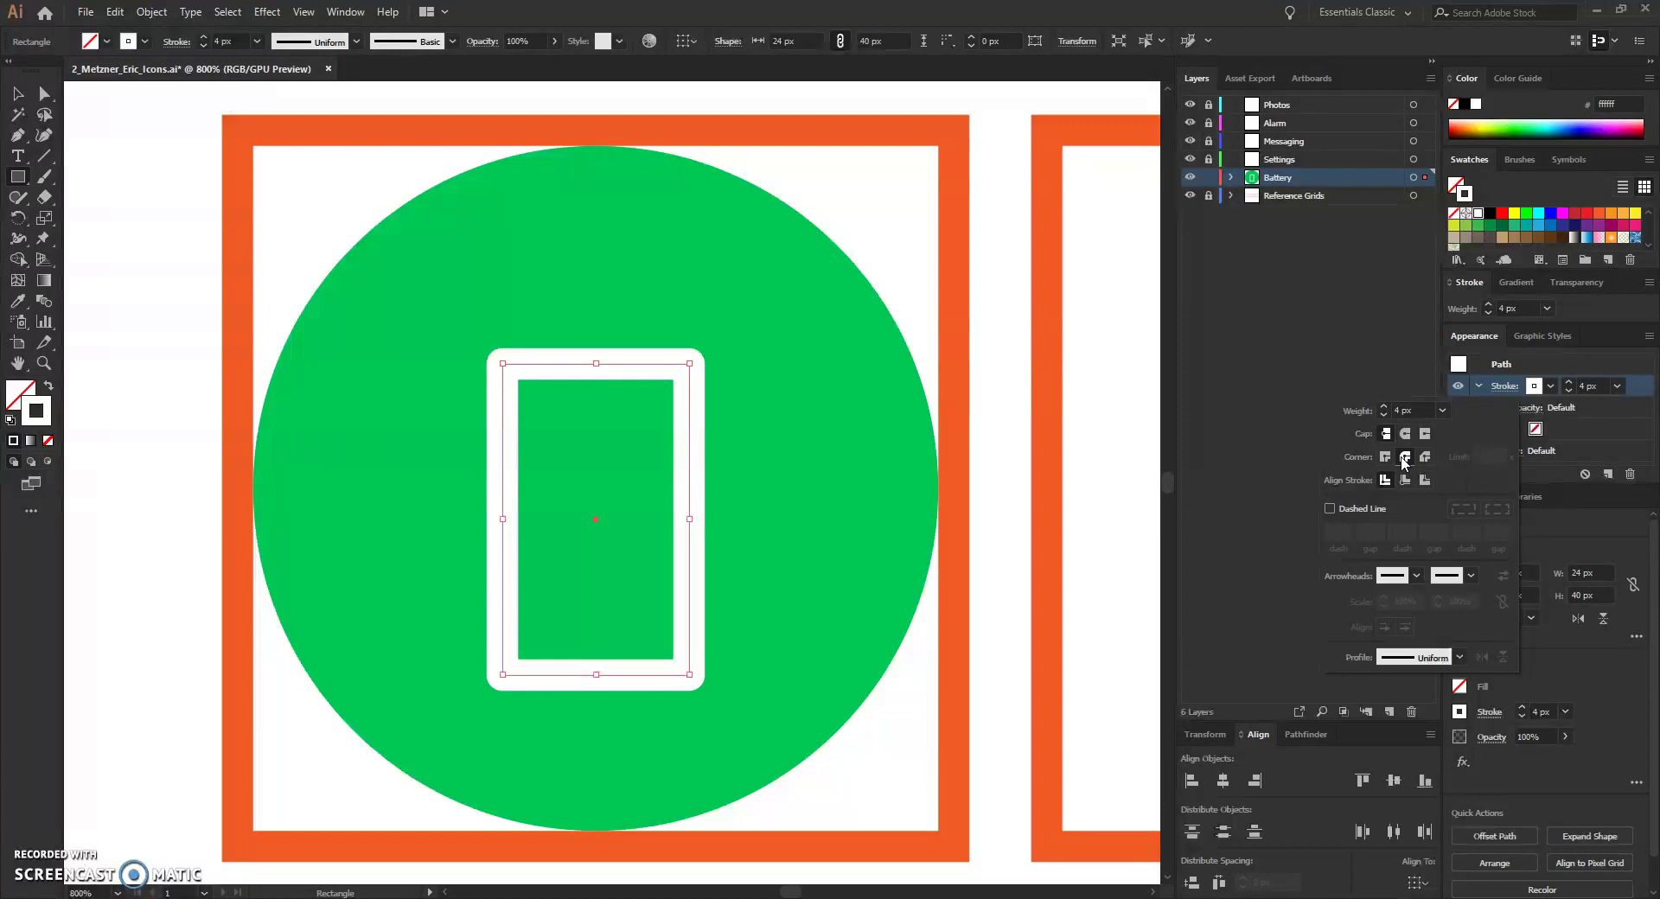
click(1622, 368)
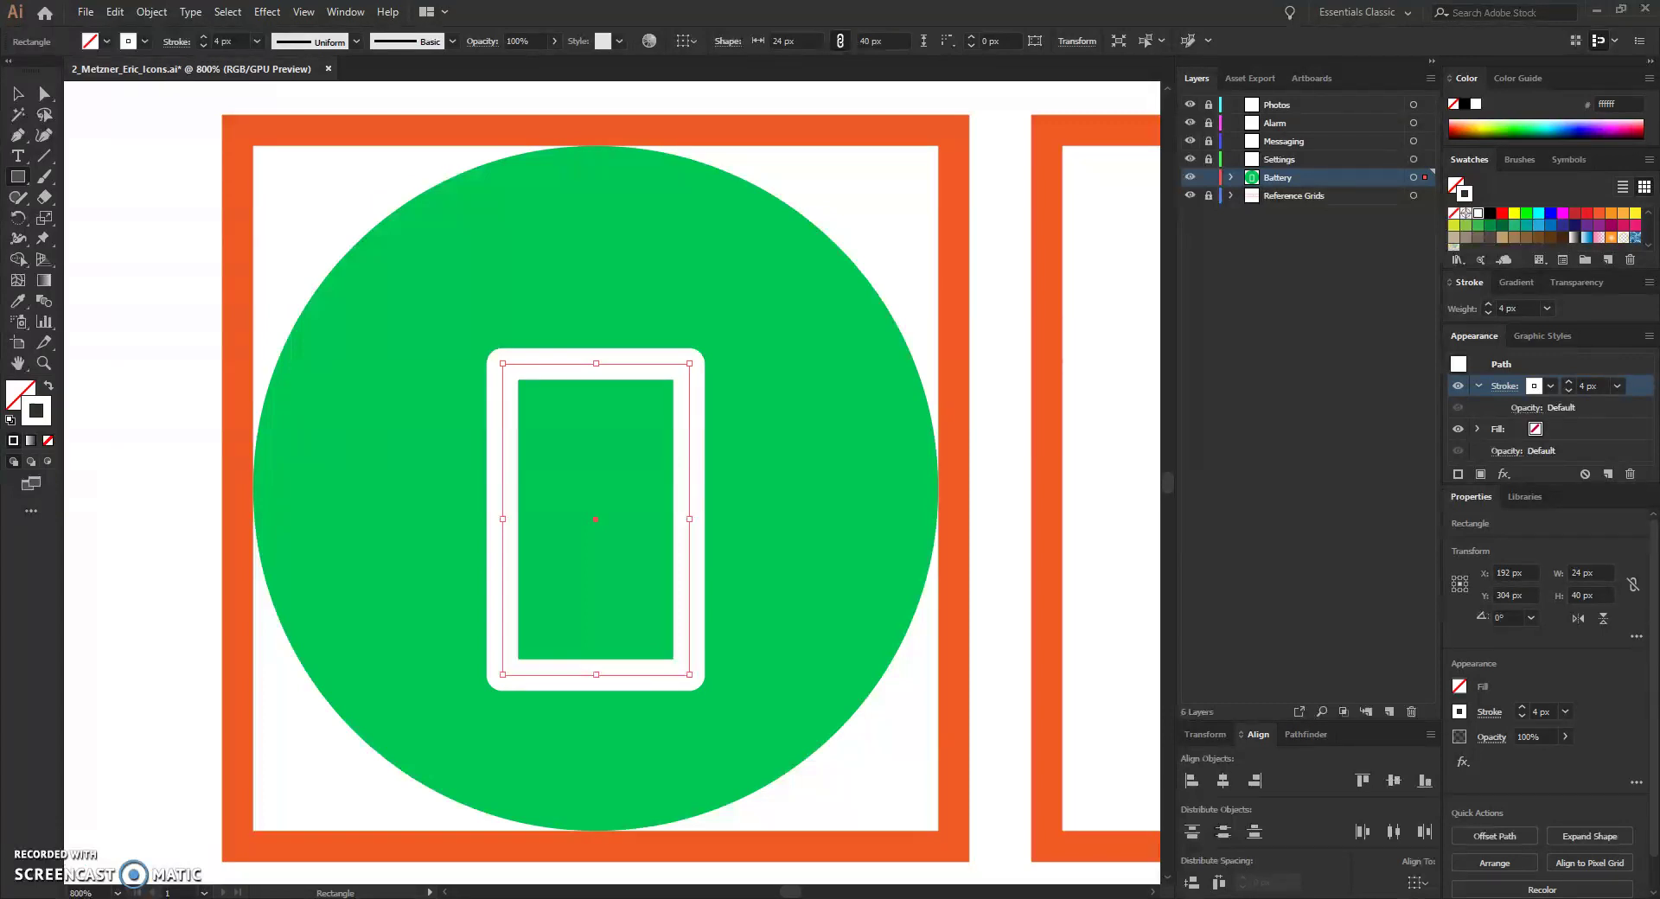
Create a 12 by 4 px rectangle above the battery outline and swap its fill and stroke to make it solid white
click(1231, 178)
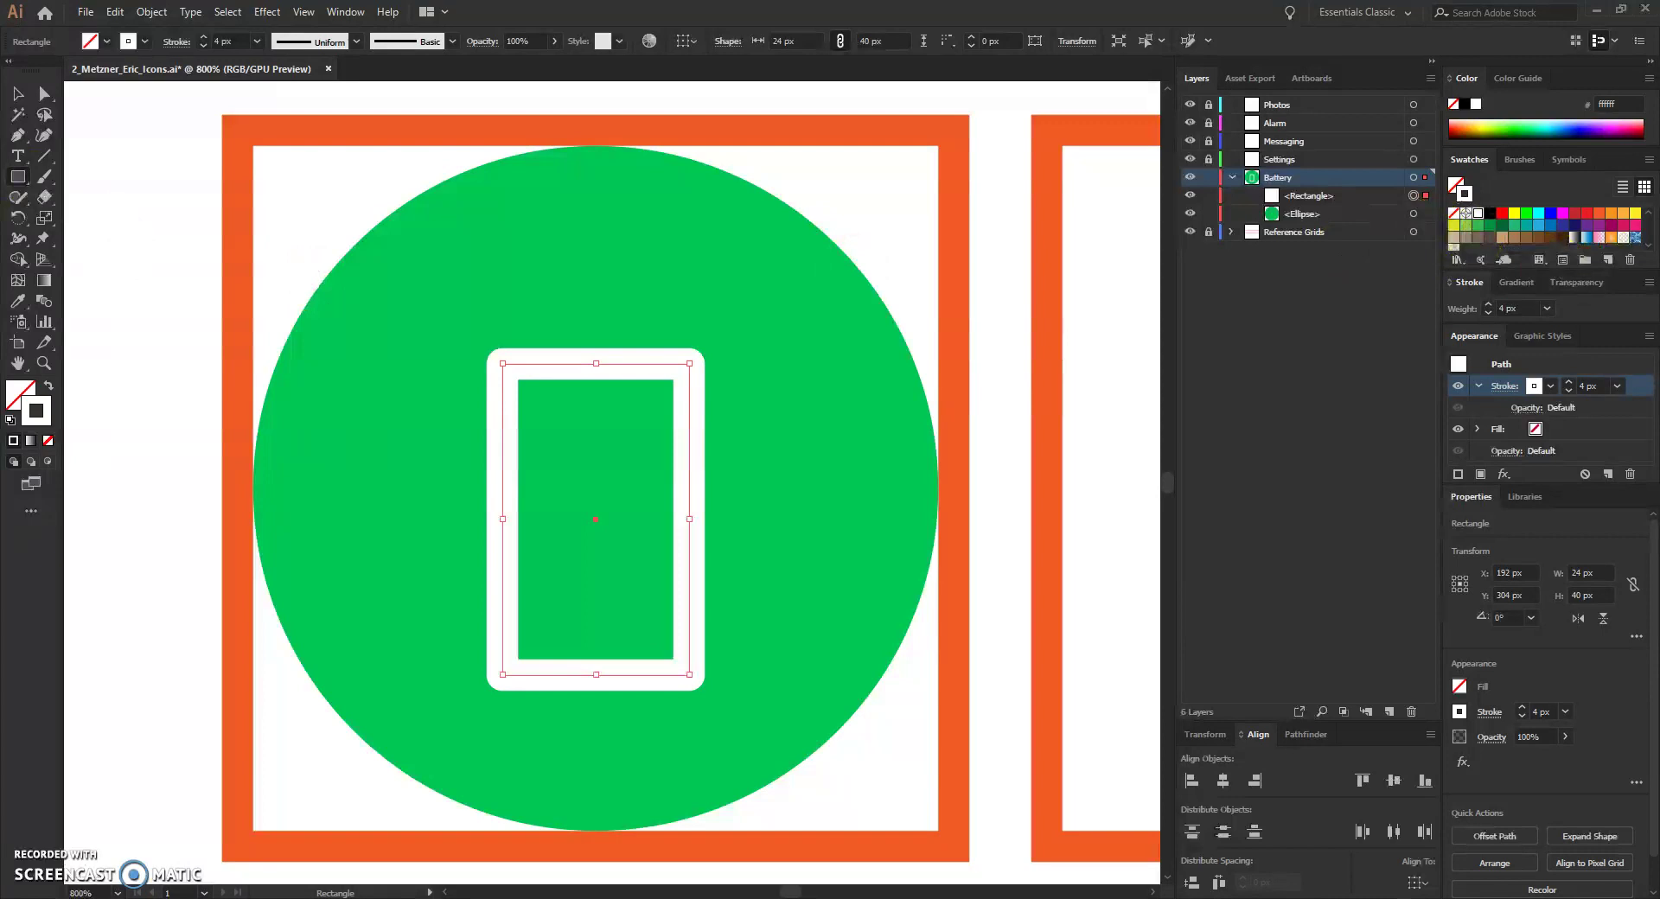
click(512, 229)
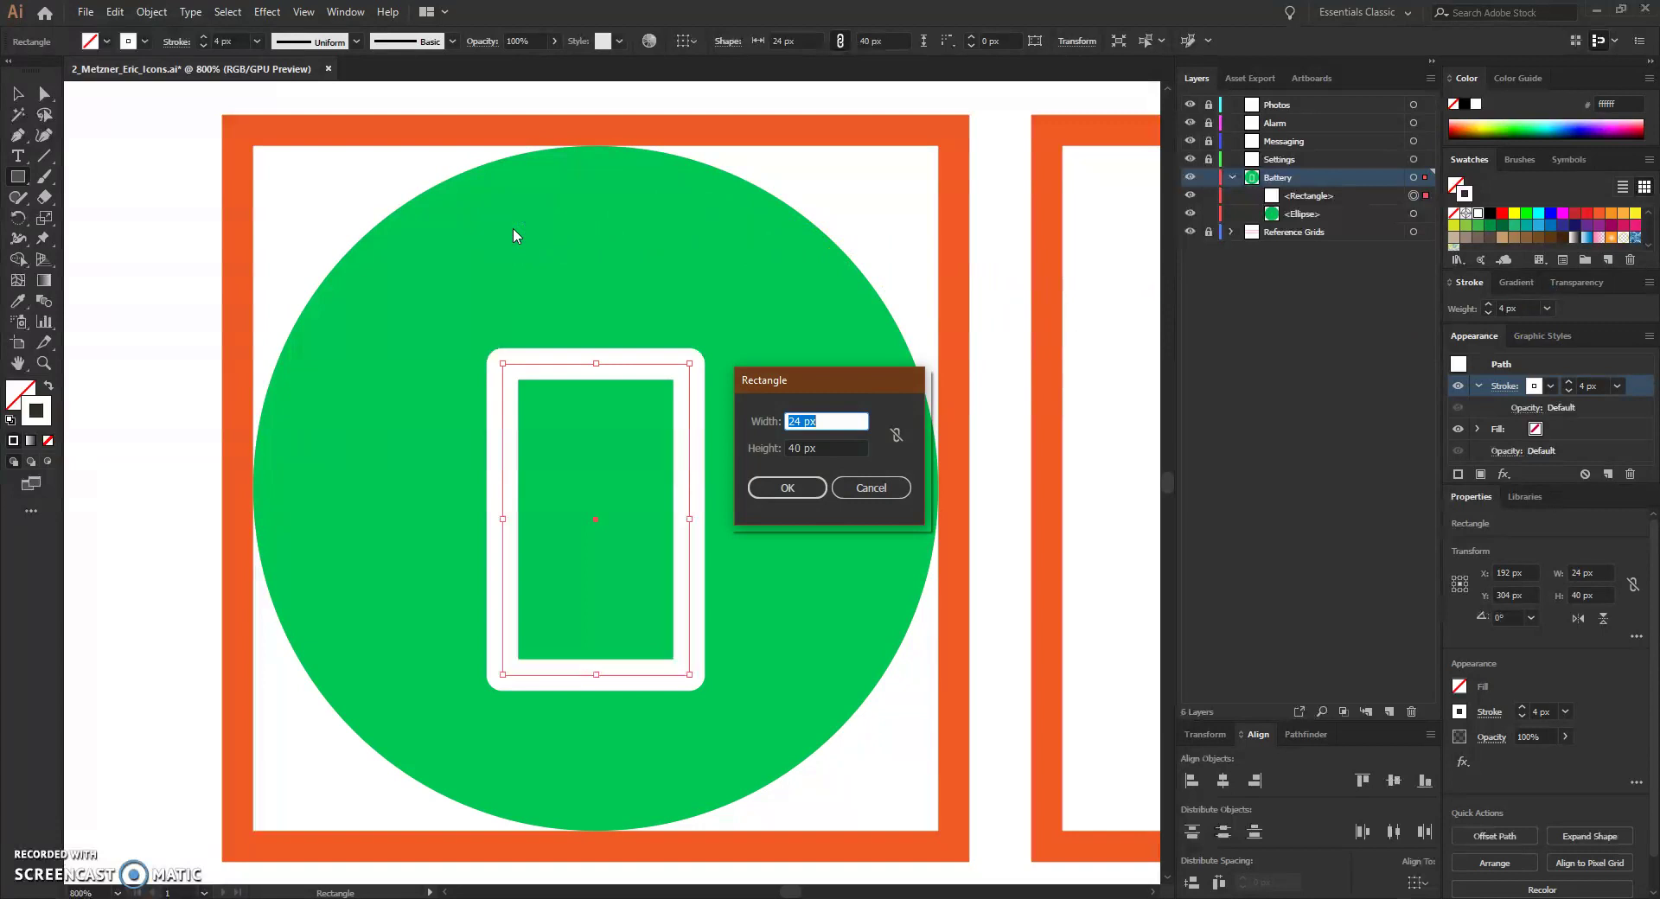
text(12)
key(Tab)
text(4)
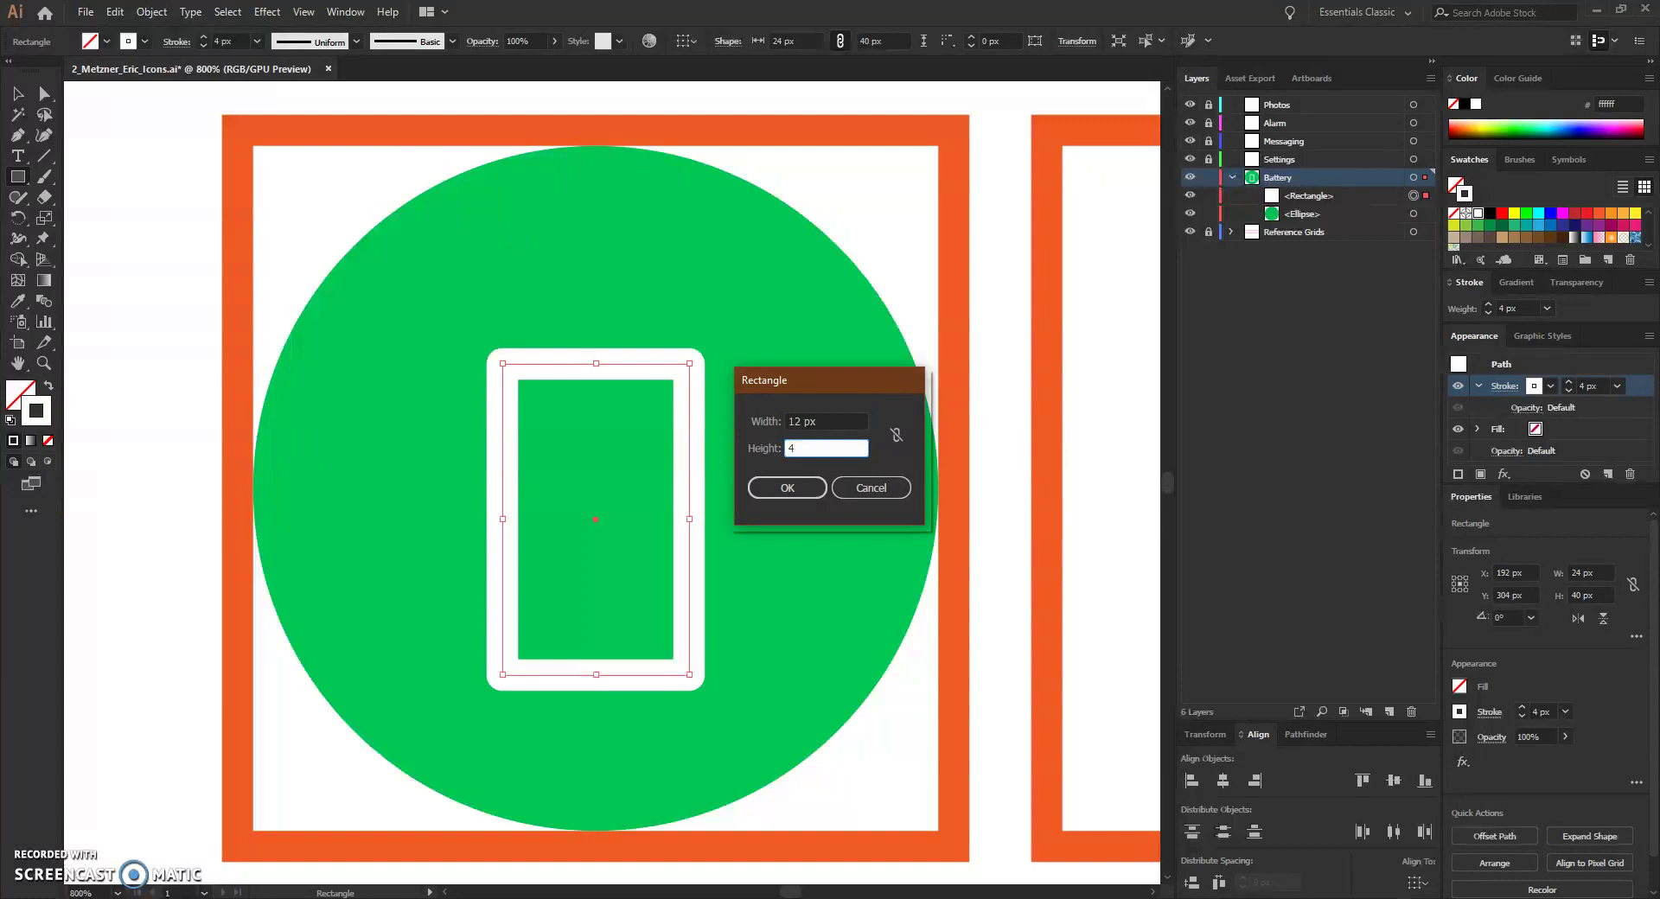
click(787, 488)
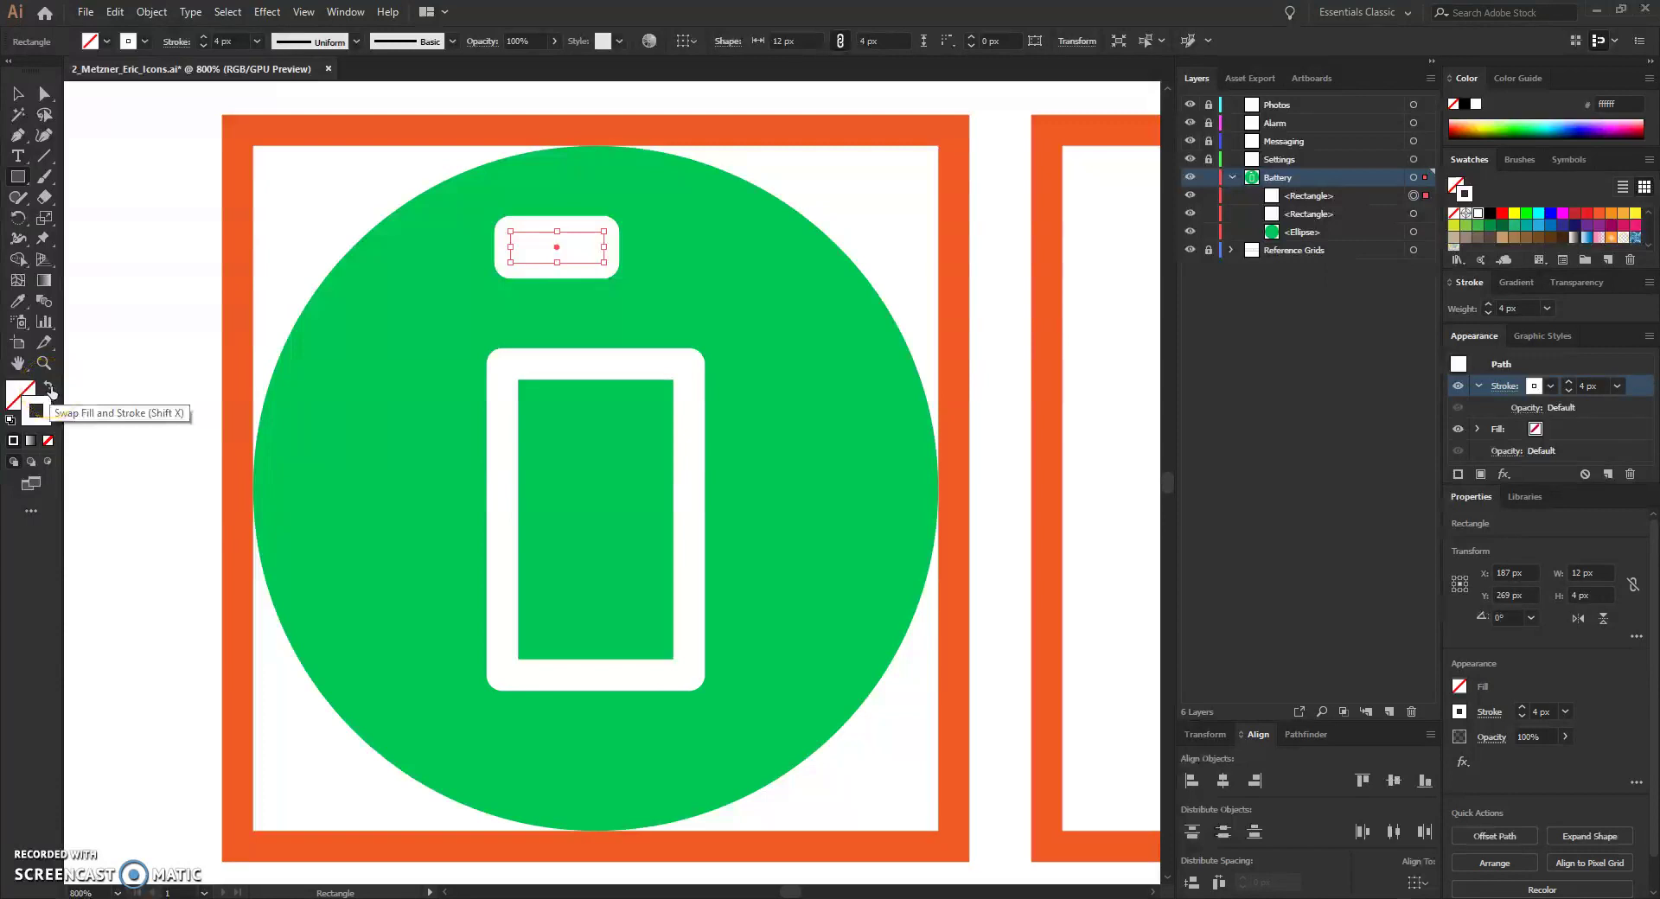
click(49, 392)
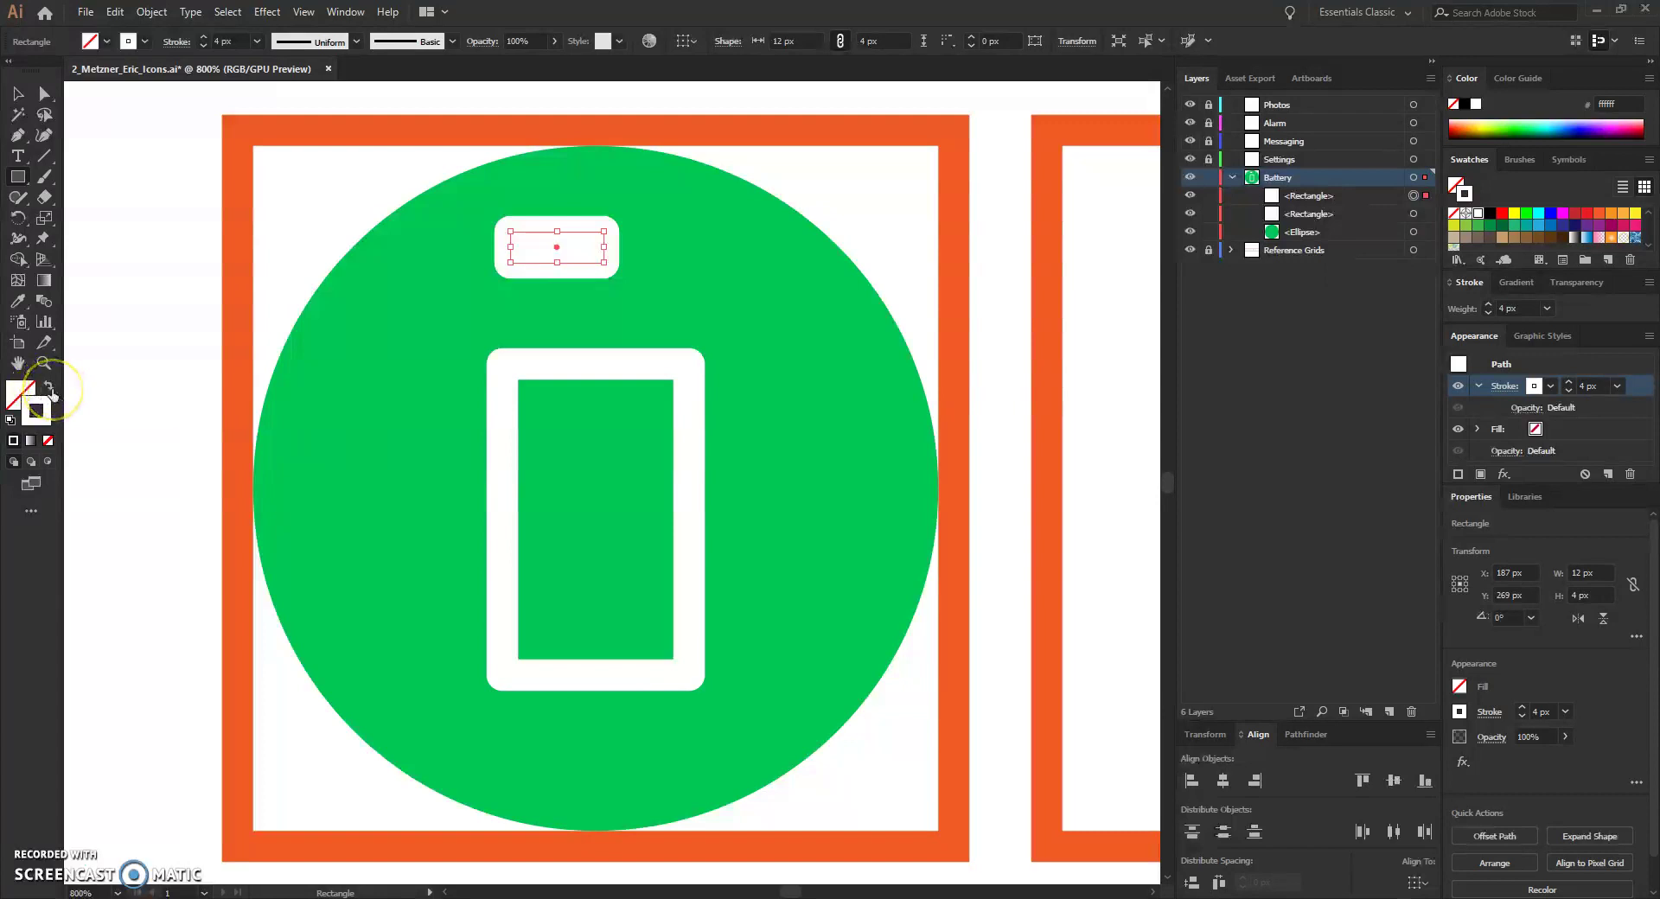
click(49, 392)
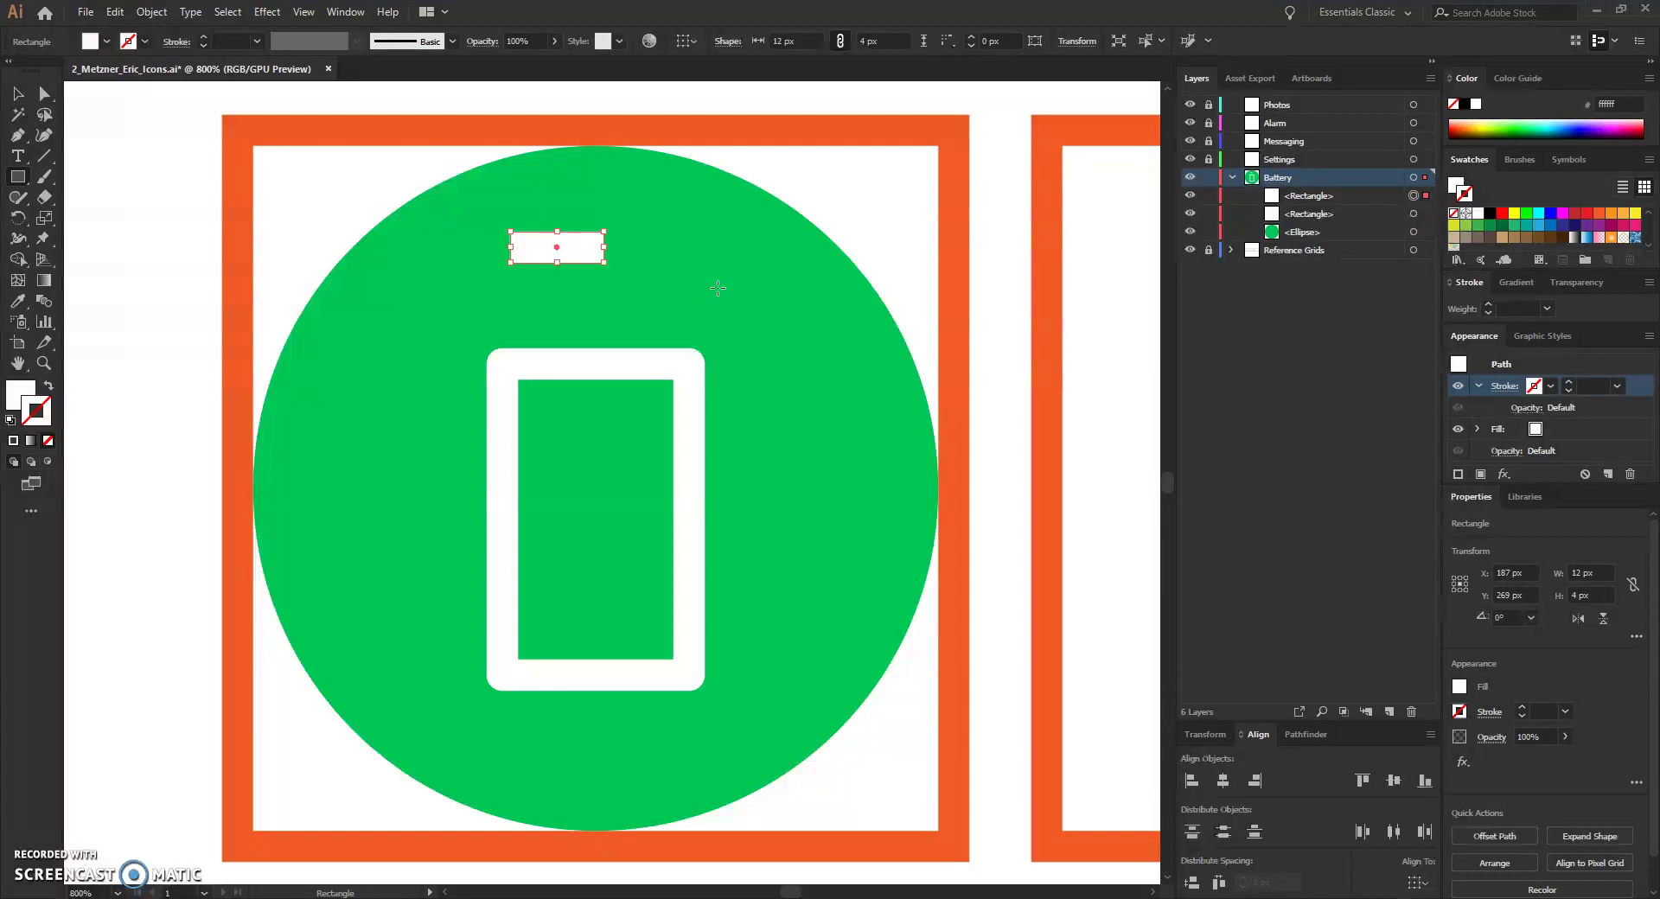
Nudge the small white bar into the battery outline to X 192 px and Y 319 px, centered near the bottom
key(Down)
key(Down)
key(Down)
key(Down)
key(Down)
key(Down)
key(Down)
key(Down)
key(Down)
key(Down)
key(Down)
key(Down)
key(Down)
key(Down)
key(Down)
key(Down)
key(Down)
key(Down)
key(Down)
key(Down)
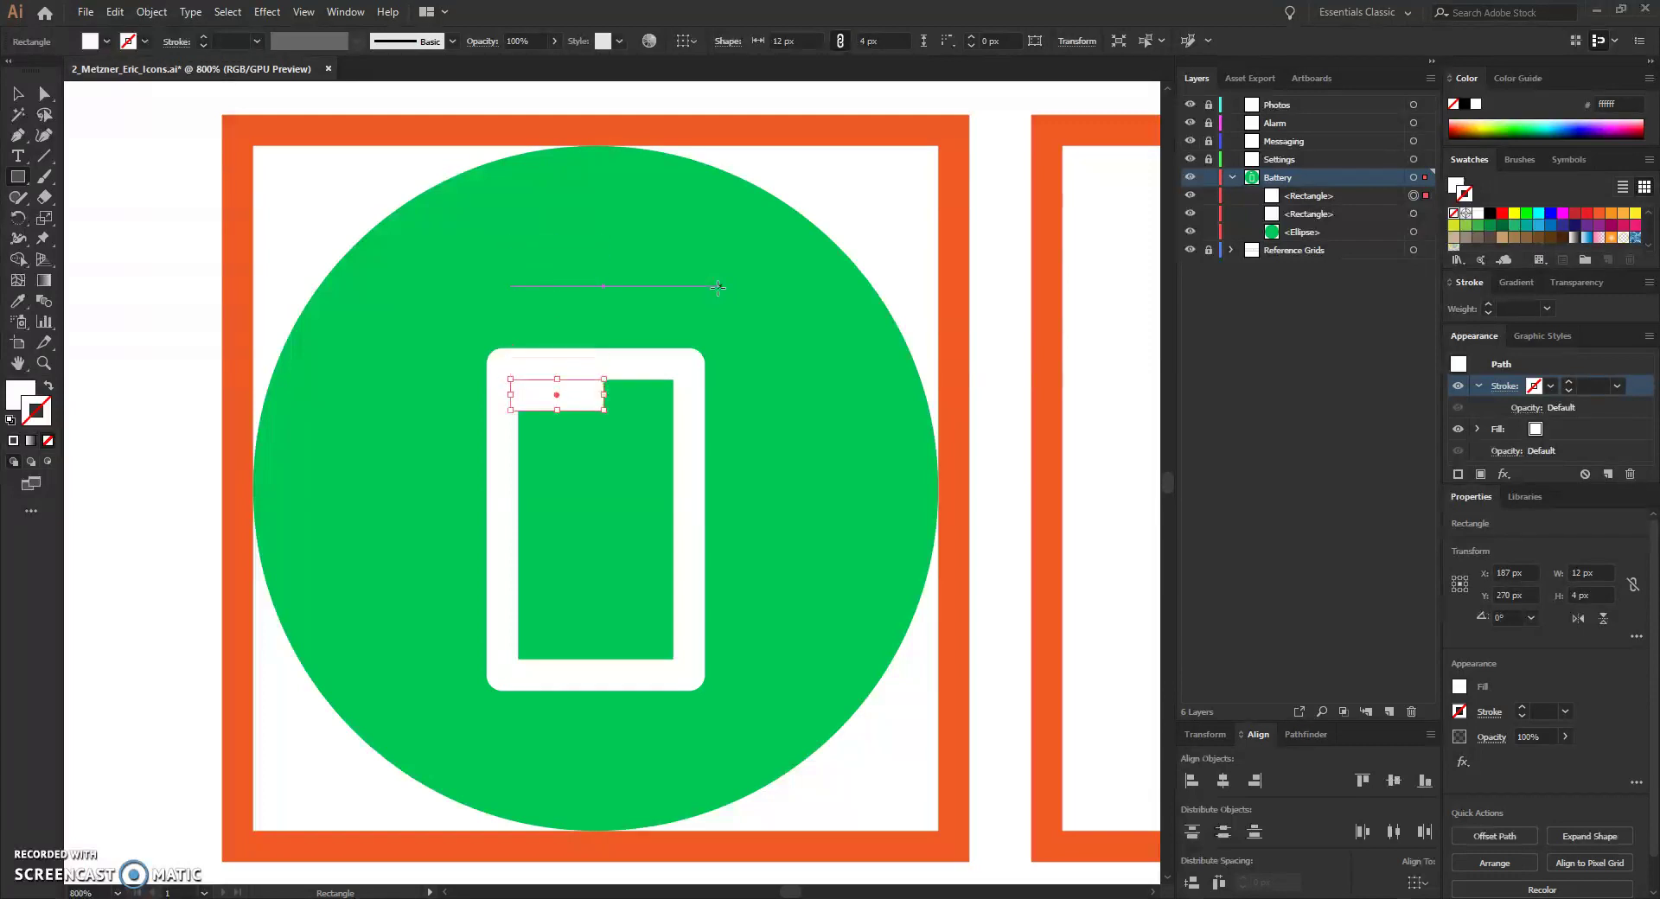
key(Down)
key(Down)
key(Down)
key(Down)
key(Down)
key(Down)
key(Down)
key(Down)
key(Down)
key(Down)
key(Down)
key(Down)
key(Down)
key(Down)
key(Down)
key(Down)
key(Down)
key(Down)
key(Down)
key(Down)
key(Right)
key(Right)
key(Right)
key(Right)
key(Right)
key(Up)
key(Right)
key(Right)
key(Right)
key(Right)
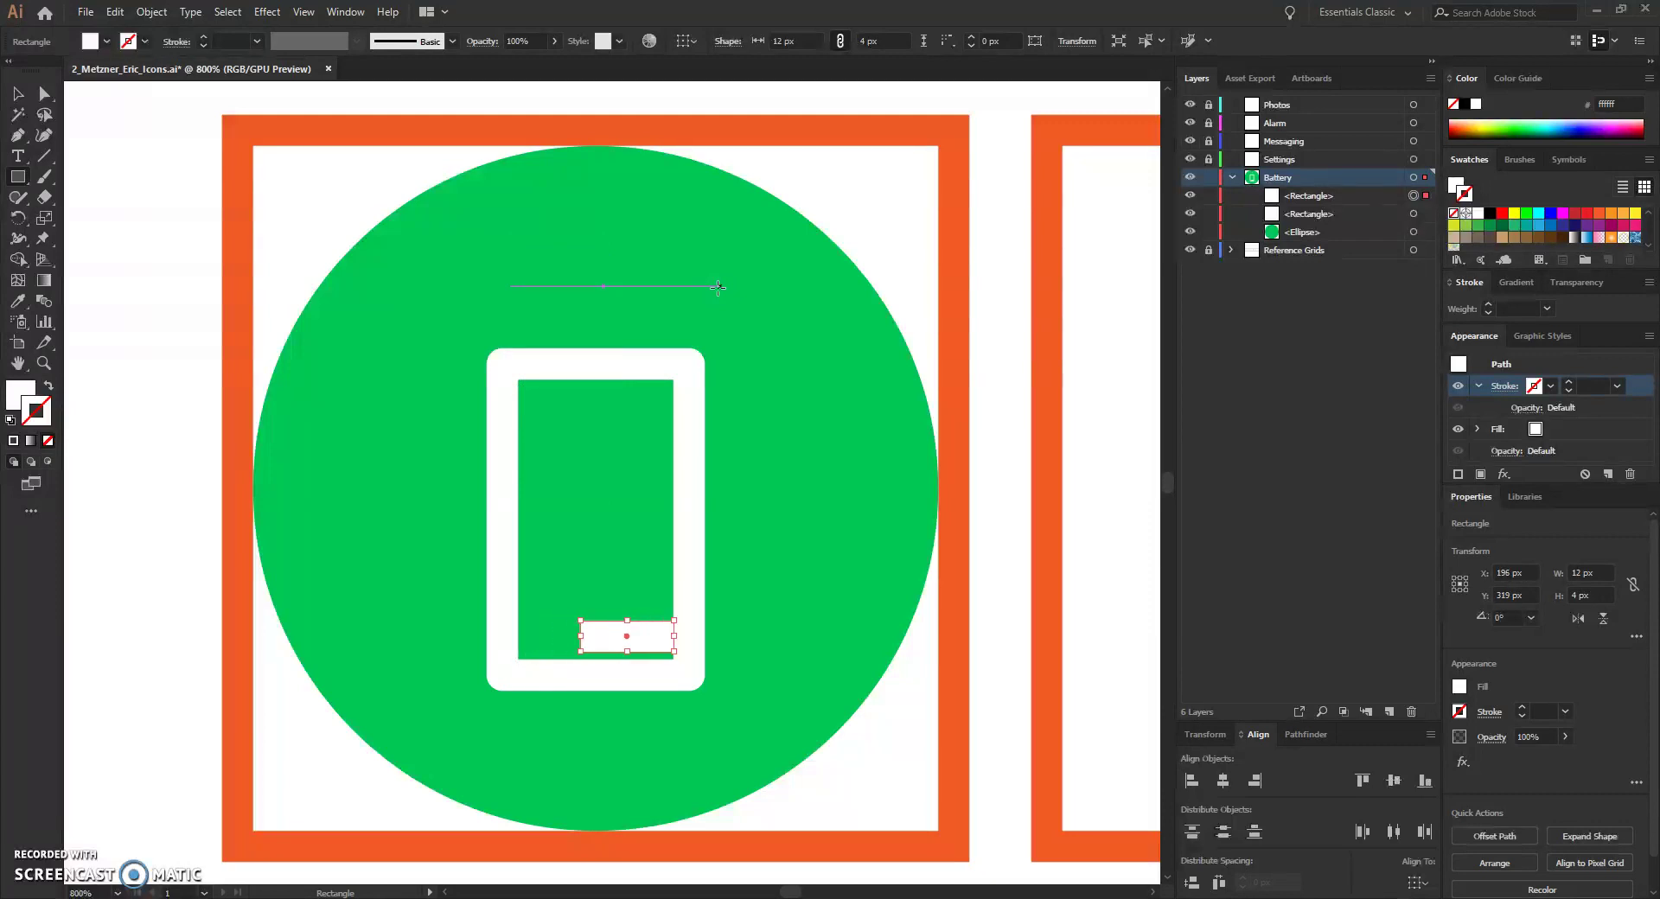
key(Left)
key(Right)
key(Left)
key(Left)
key(Left)
key(Left)
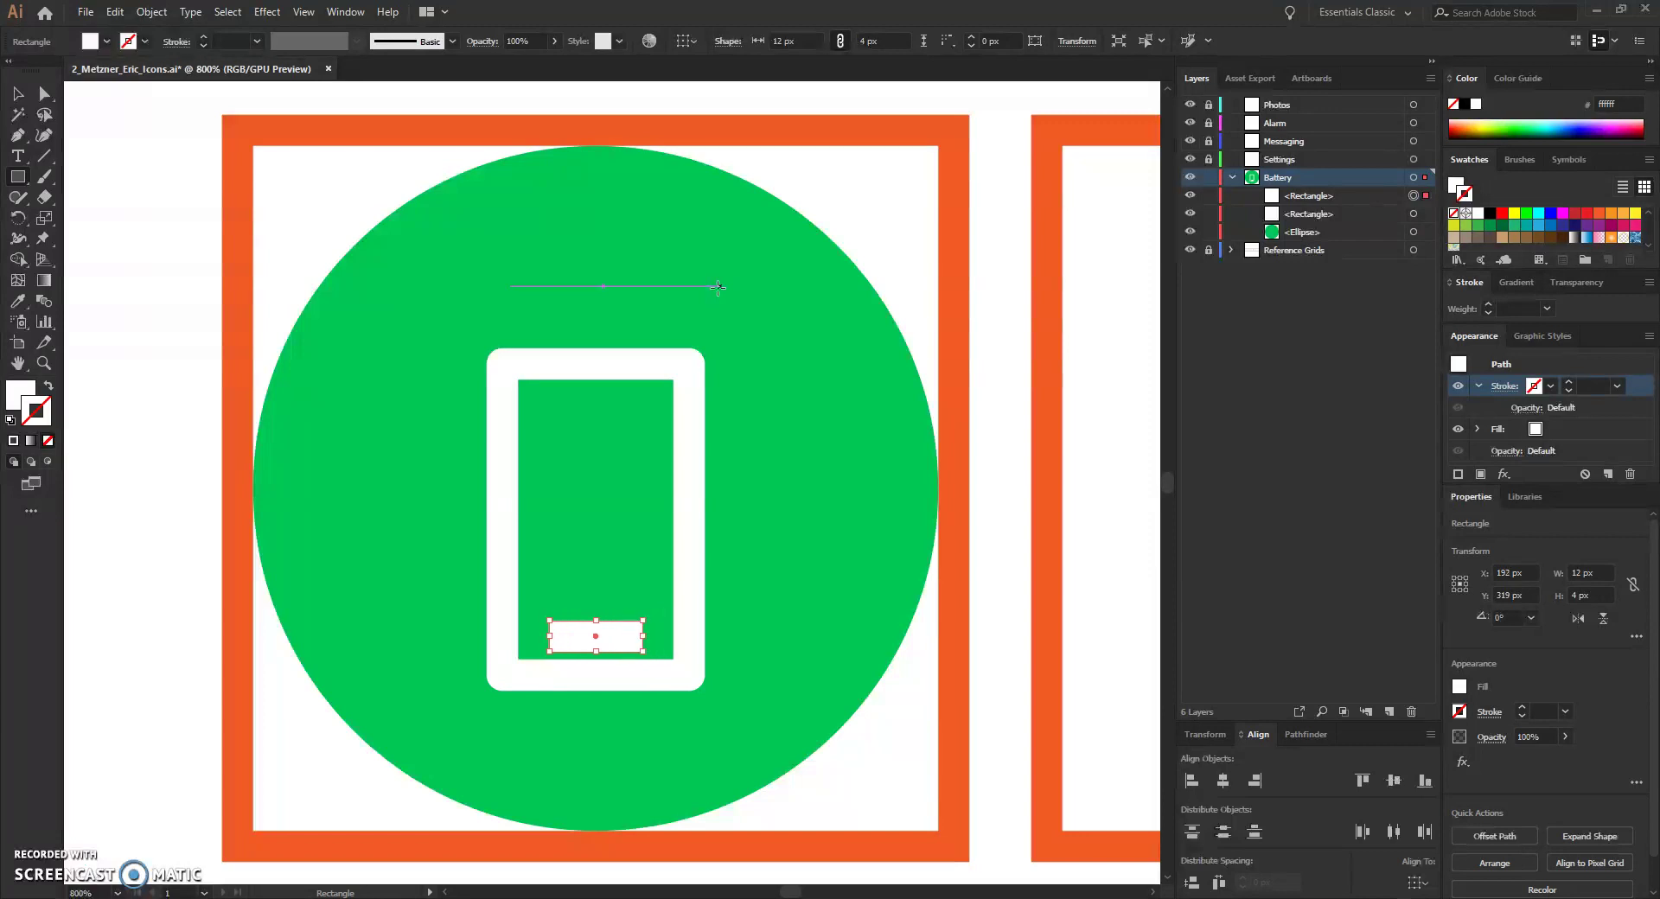
Nudge the bar to the outline's inner left edge at X 188 px, then back to X 192 px
key(Left)
key(Left)
key(Left)
key(Left)
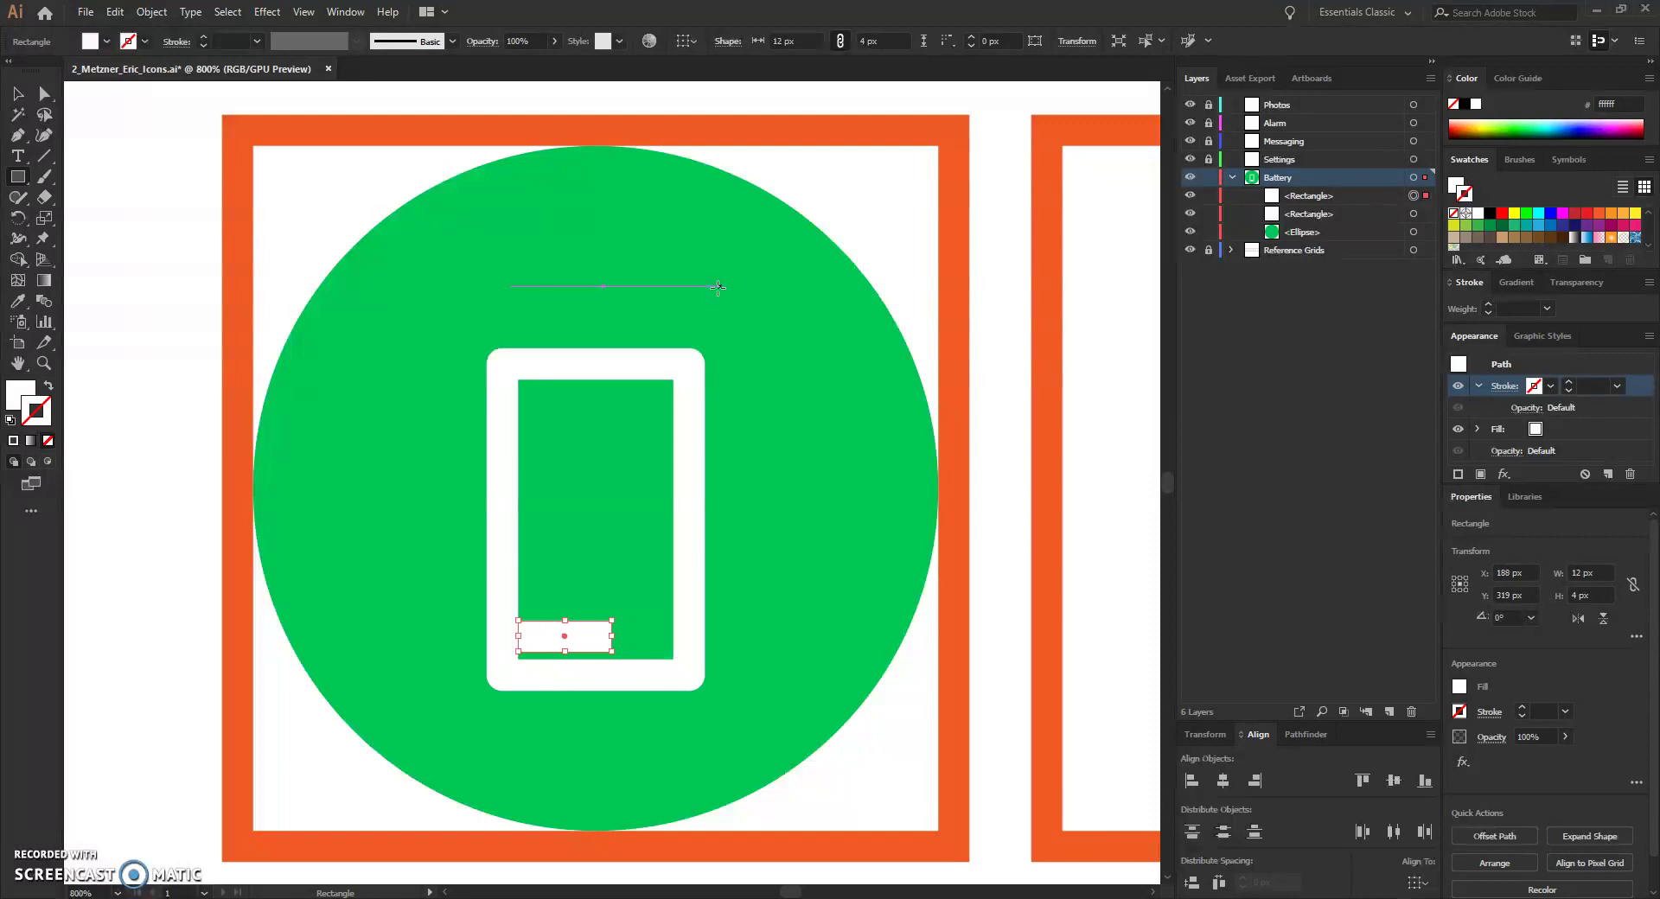
key(Right)
key(Right)
key(Right)
key(Right)
Nudge the bar against the outline's inner bottom edge, then up 4 px to Y 316 px
key(Down)
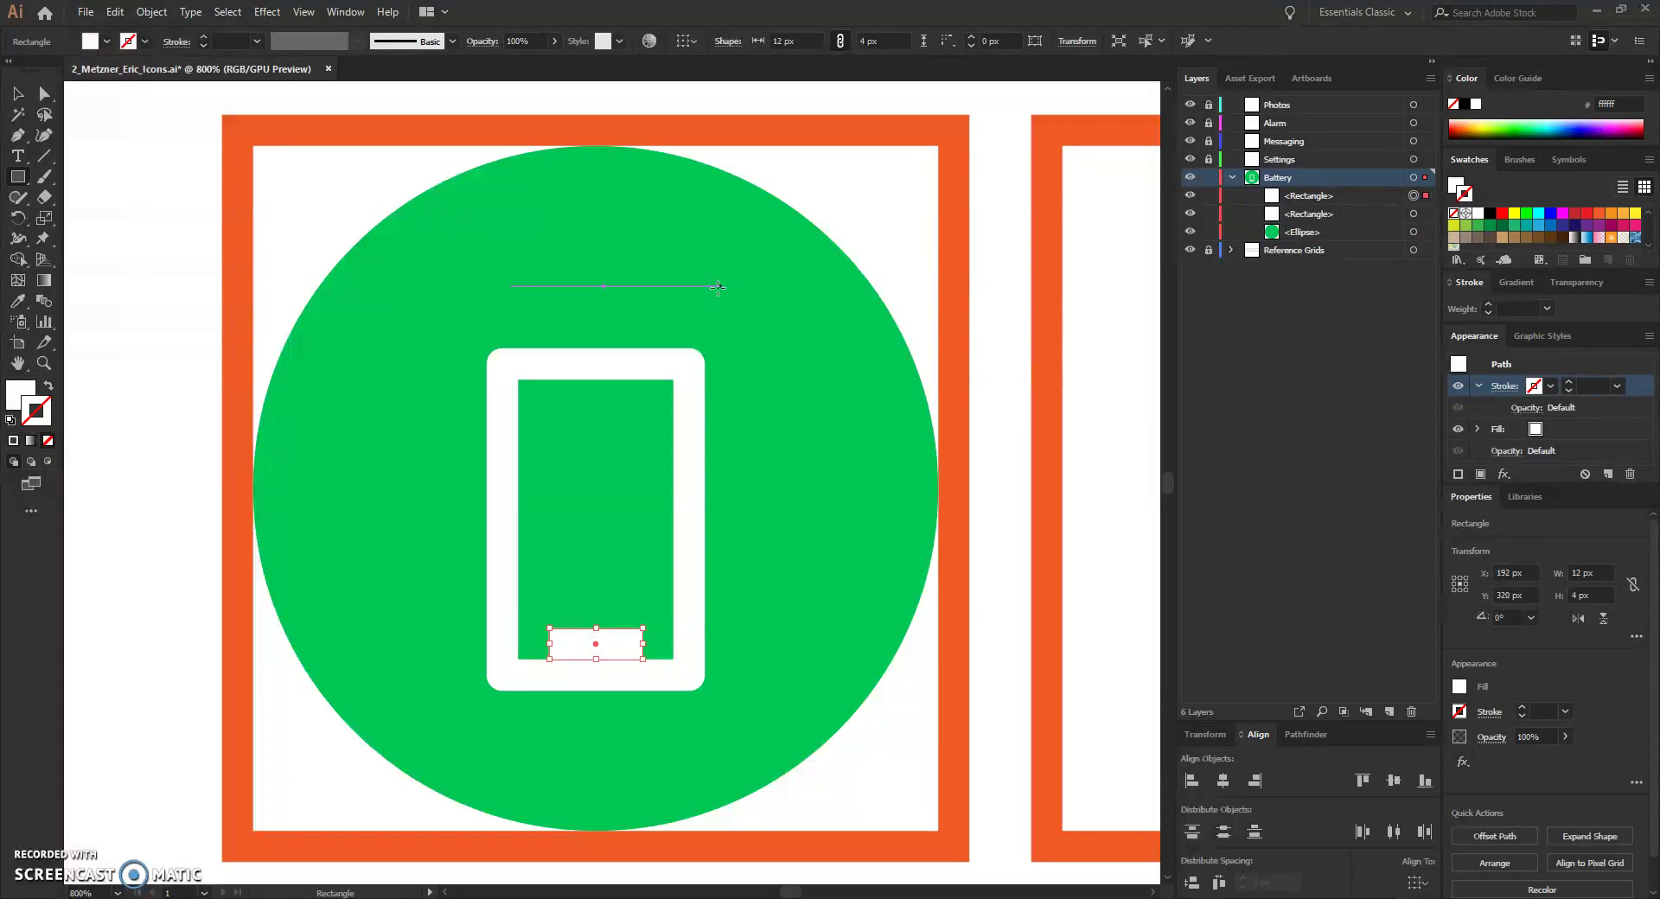
key(Up)
key(Up)
key(Up)
key(Up)
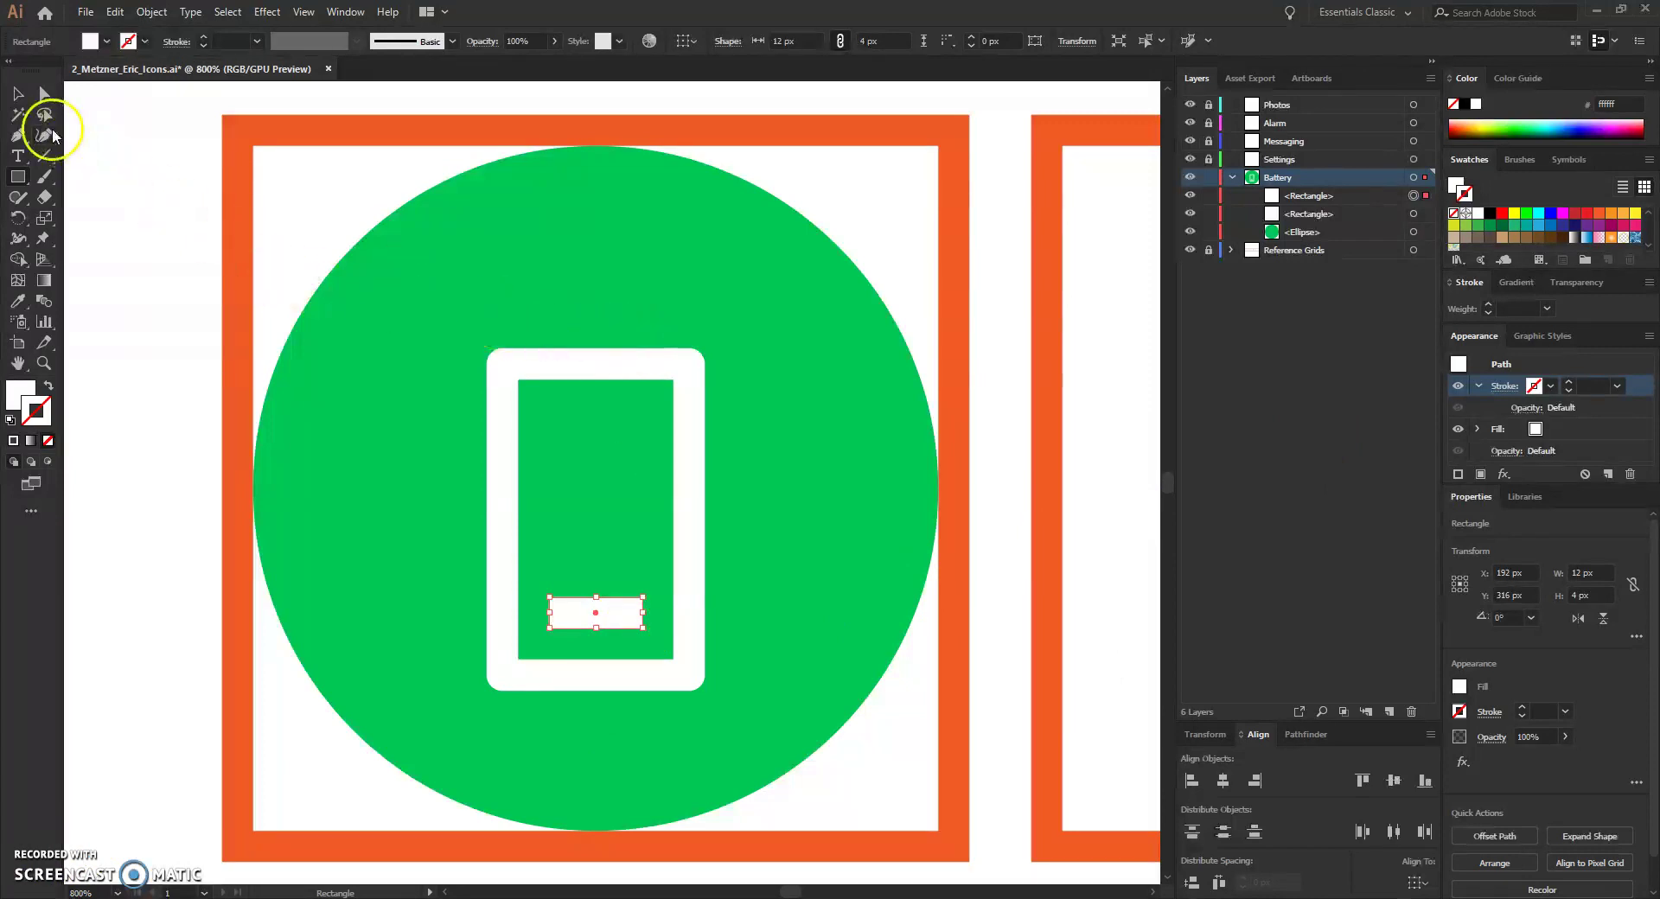
Duplicate the bar twice upward inside the battery, placing the copies at Y 310 px and about Y 304 px
click(19, 95)
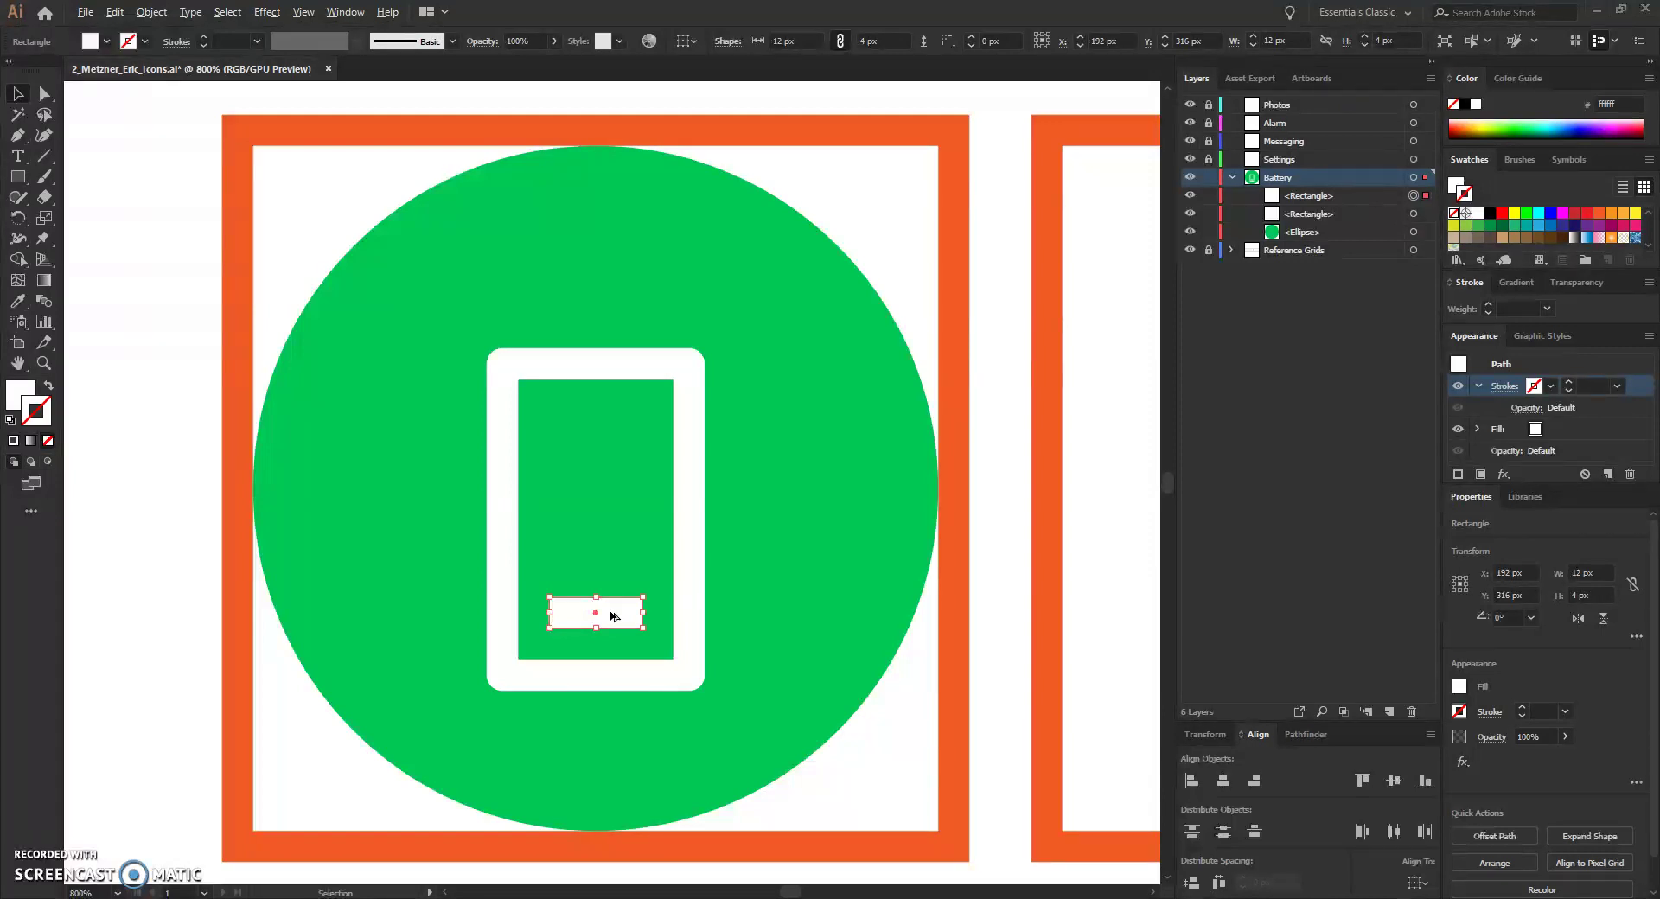
drag(609, 615, 608, 566)
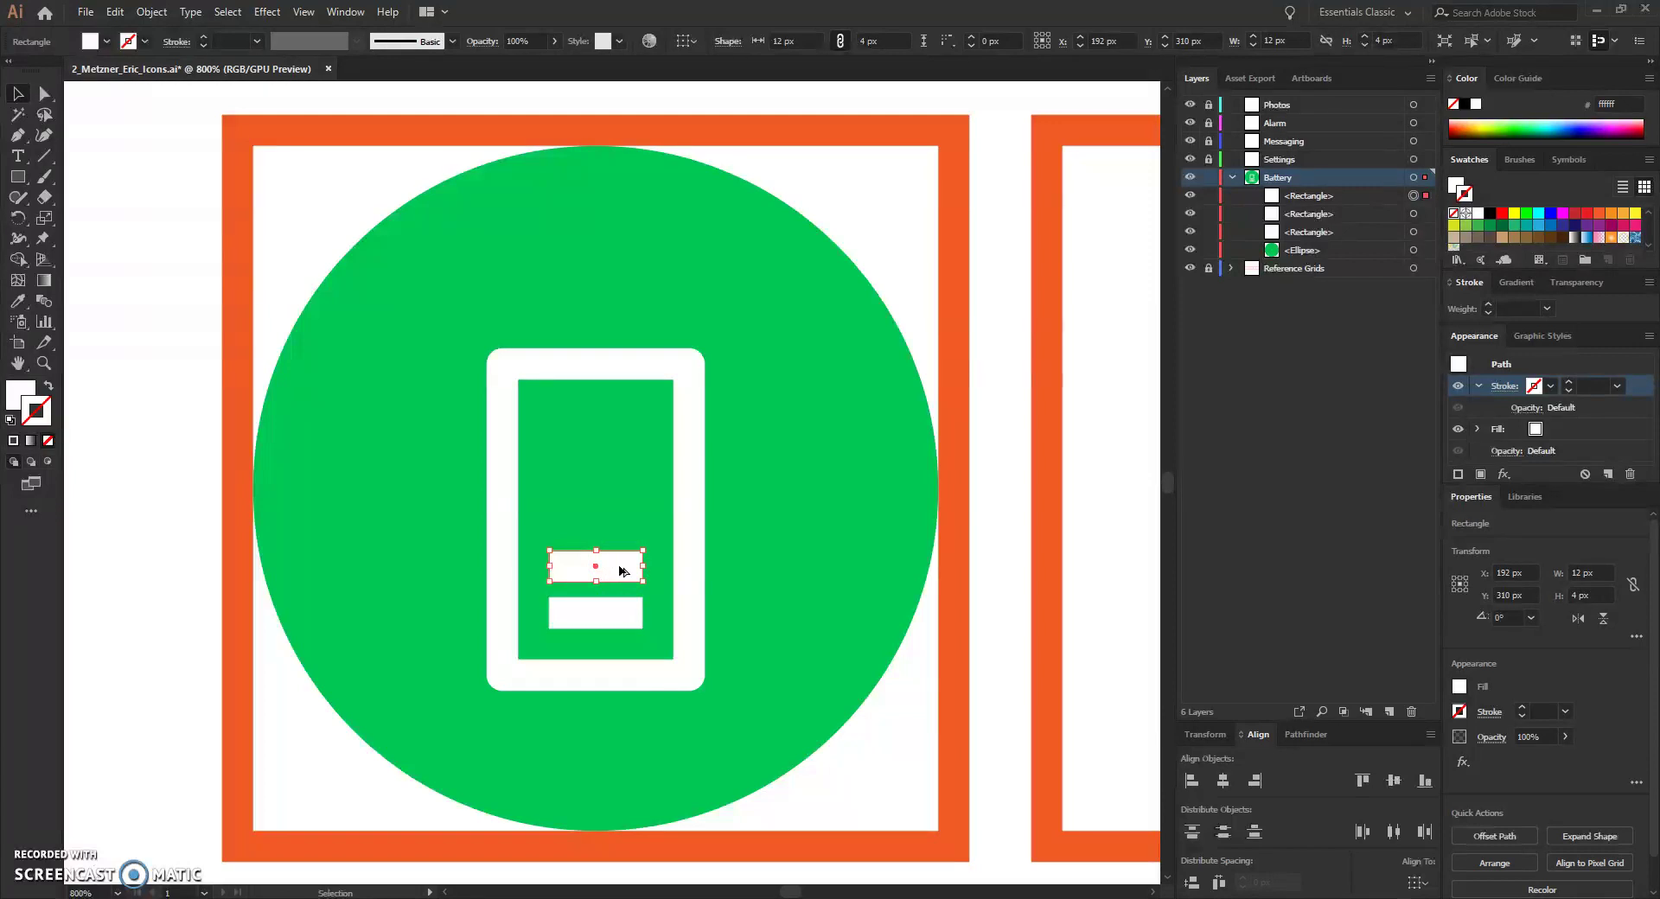
drag(619, 568, 623, 523)
Nudge the middle bar to Y 308 px, leaving a 4 px gap above the bottom bar
click(630, 572)
key(Down)
key(Down)
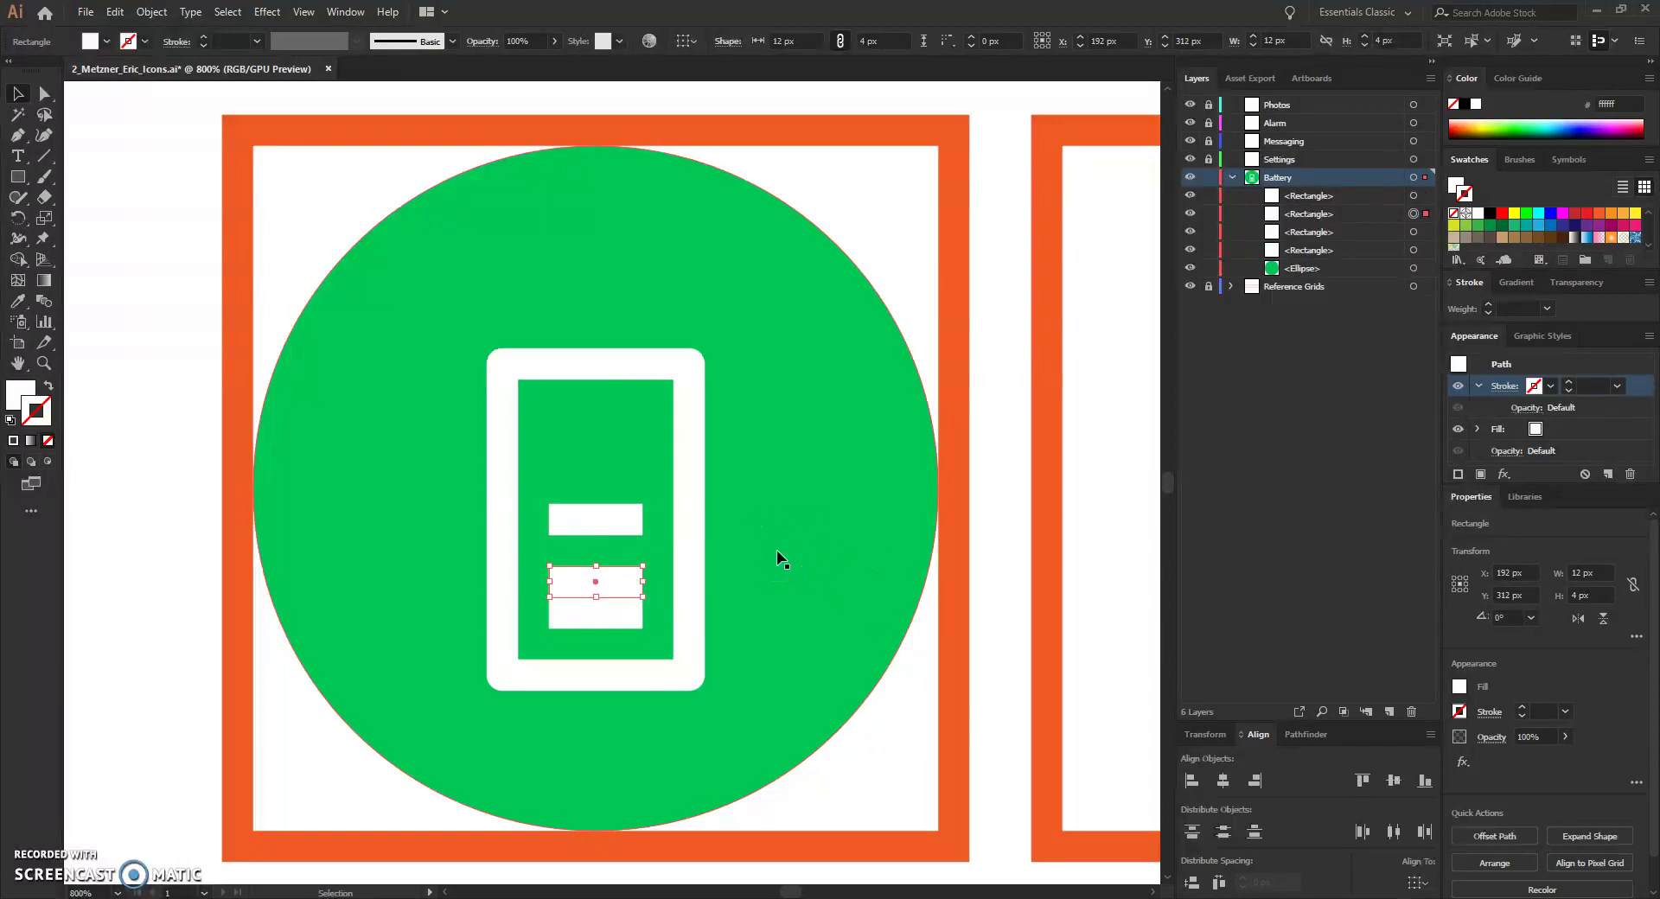
key(Up)
key(Up)
key(Up)
key(Up)
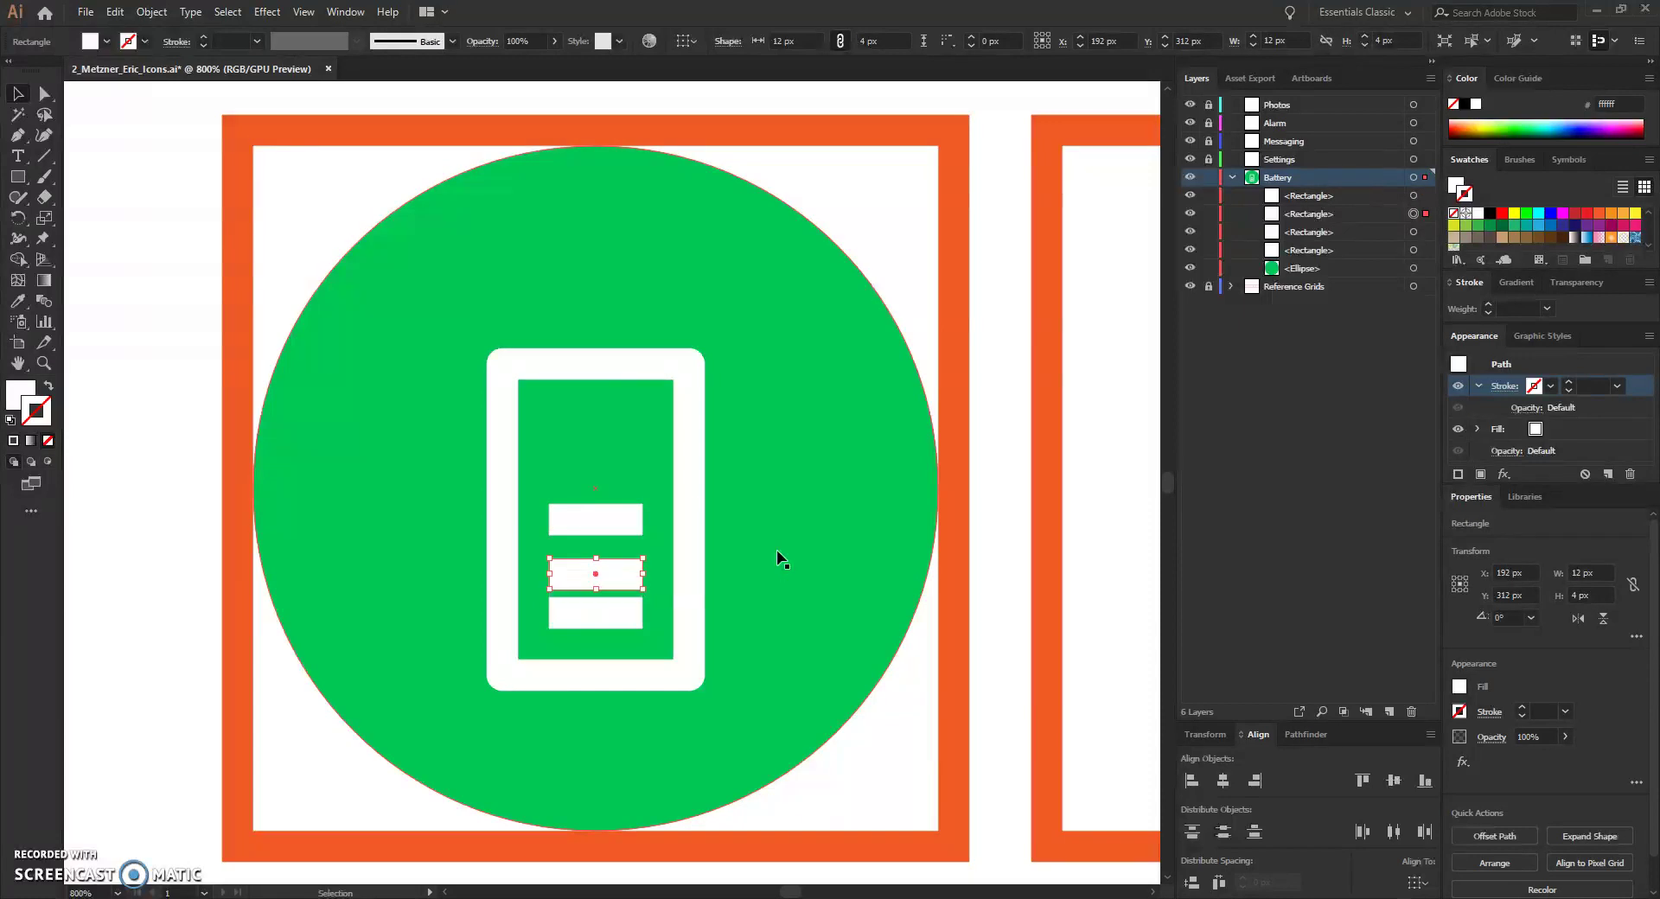
Nudge the top bar up to Y 300 px, leaving a 4 px gap above the middle bar
click(638, 517)
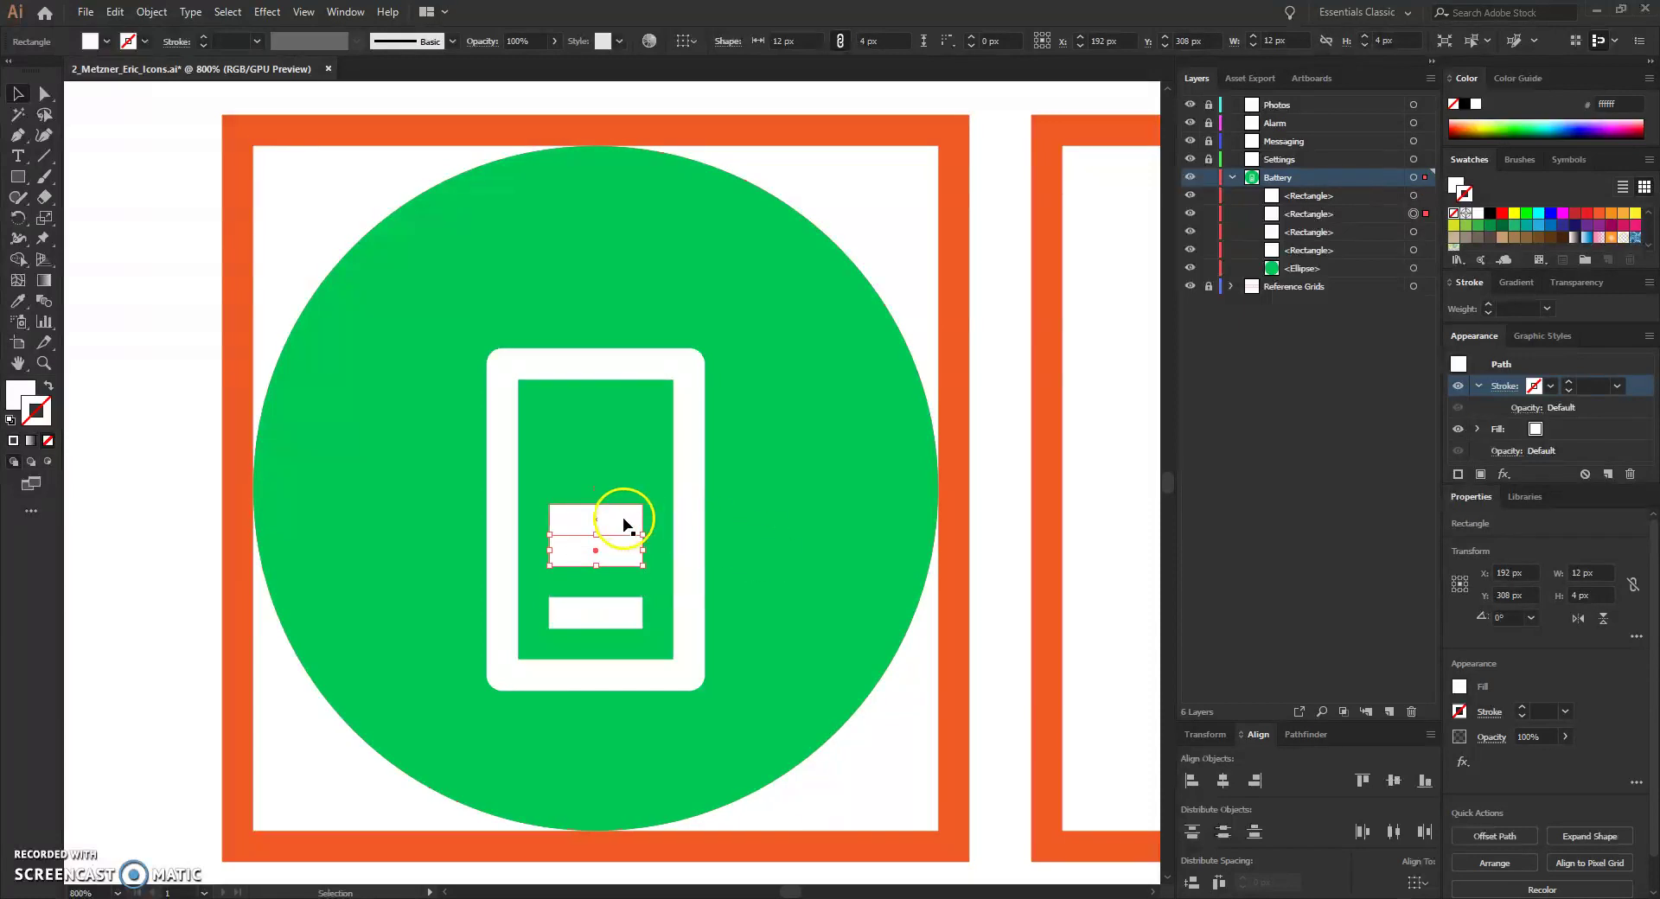
click(622, 517)
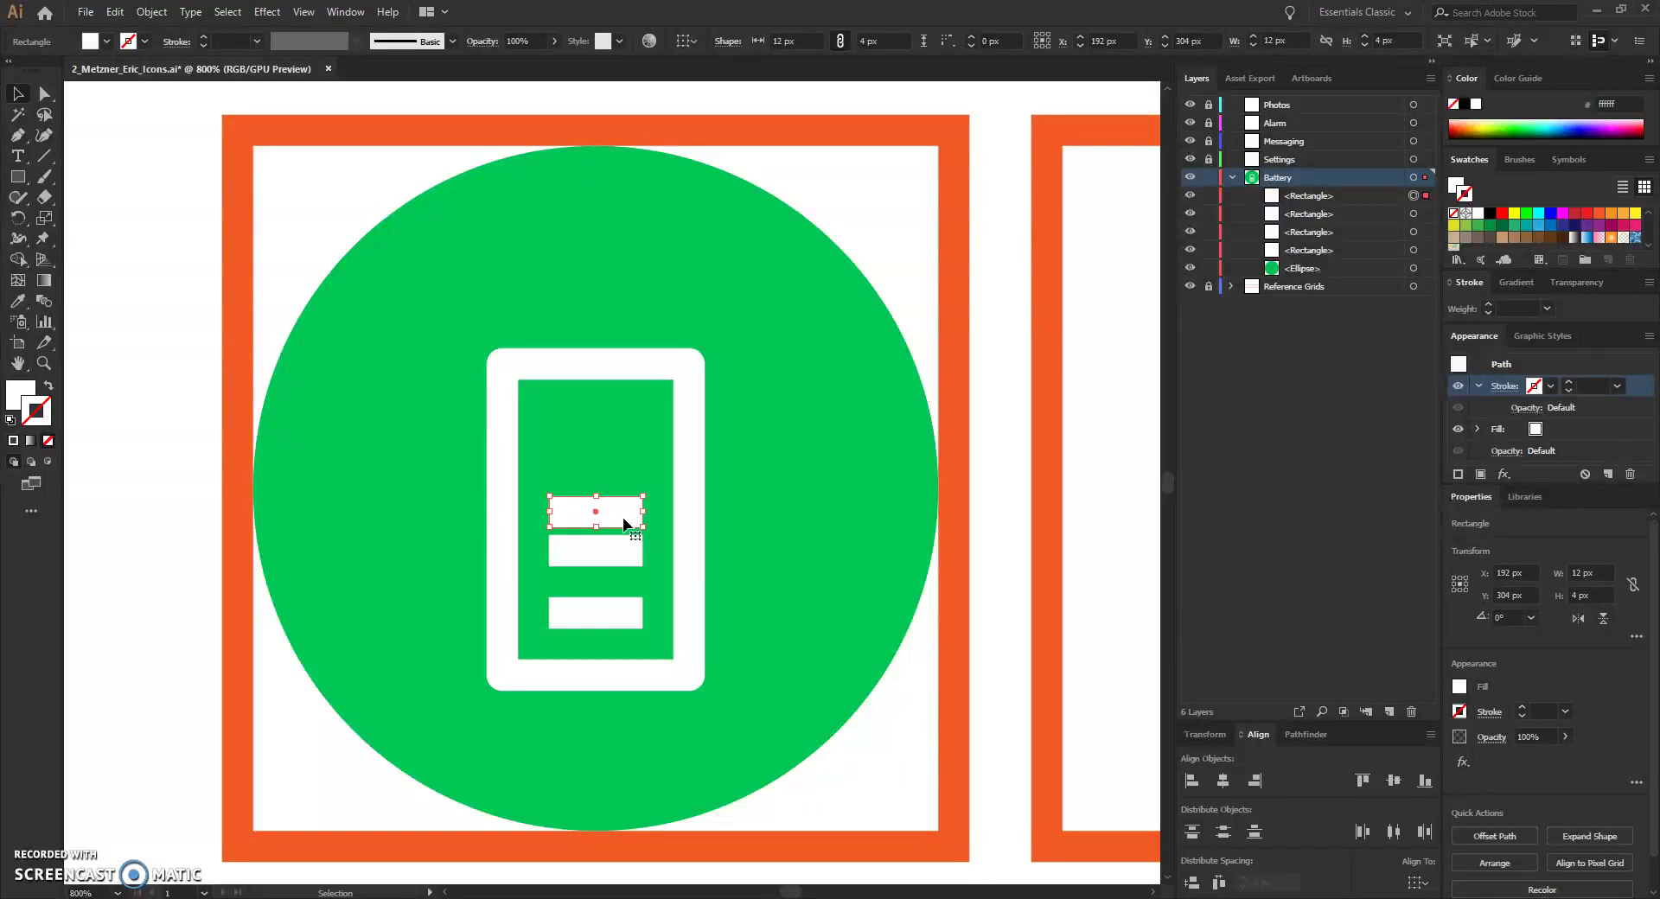
key(Up)
key(Up)
key(Up)
key(Up)
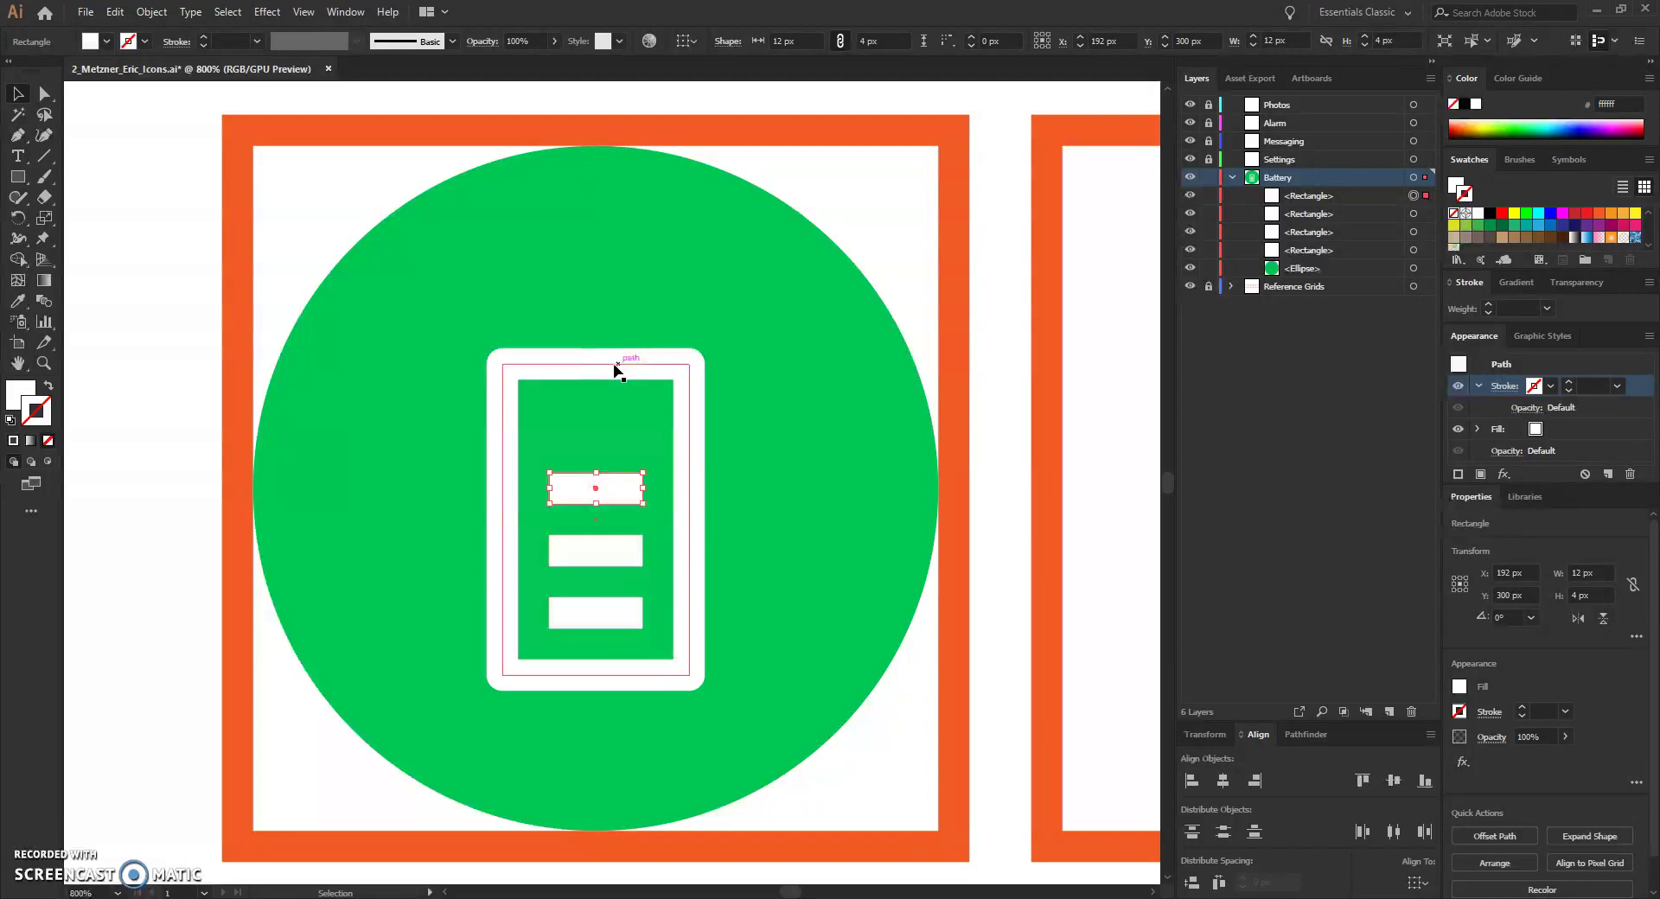
Create an 8 by 4 px white rectangle above the battery outline for the battery terminal
click(19, 178)
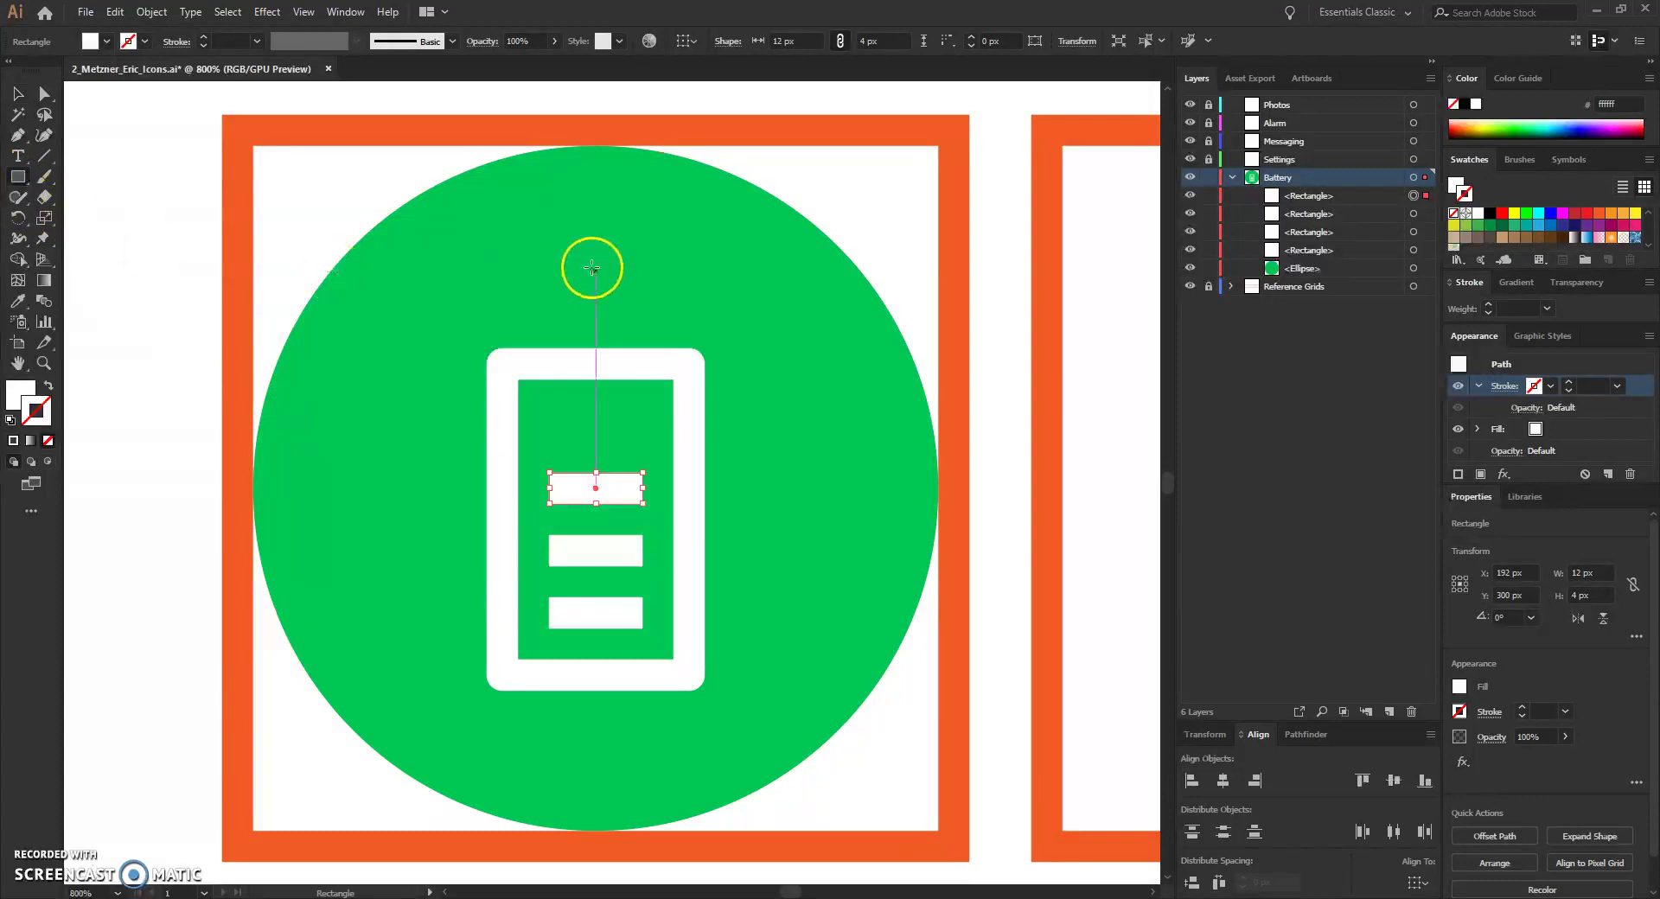
click(547, 272)
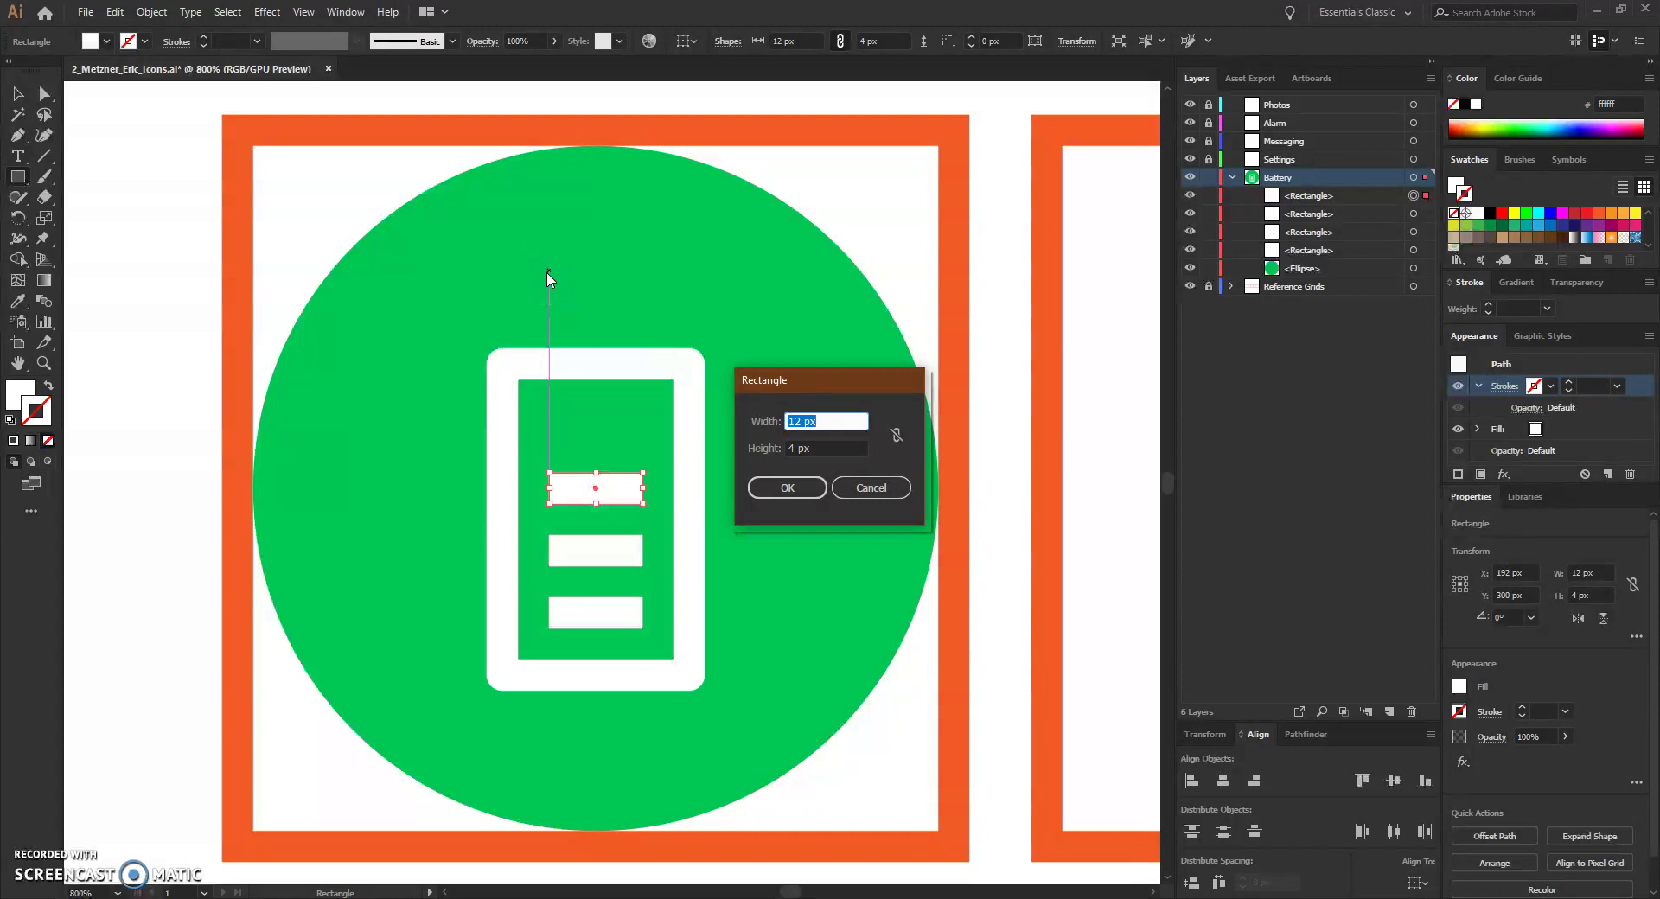
text(8)
key(Tab)
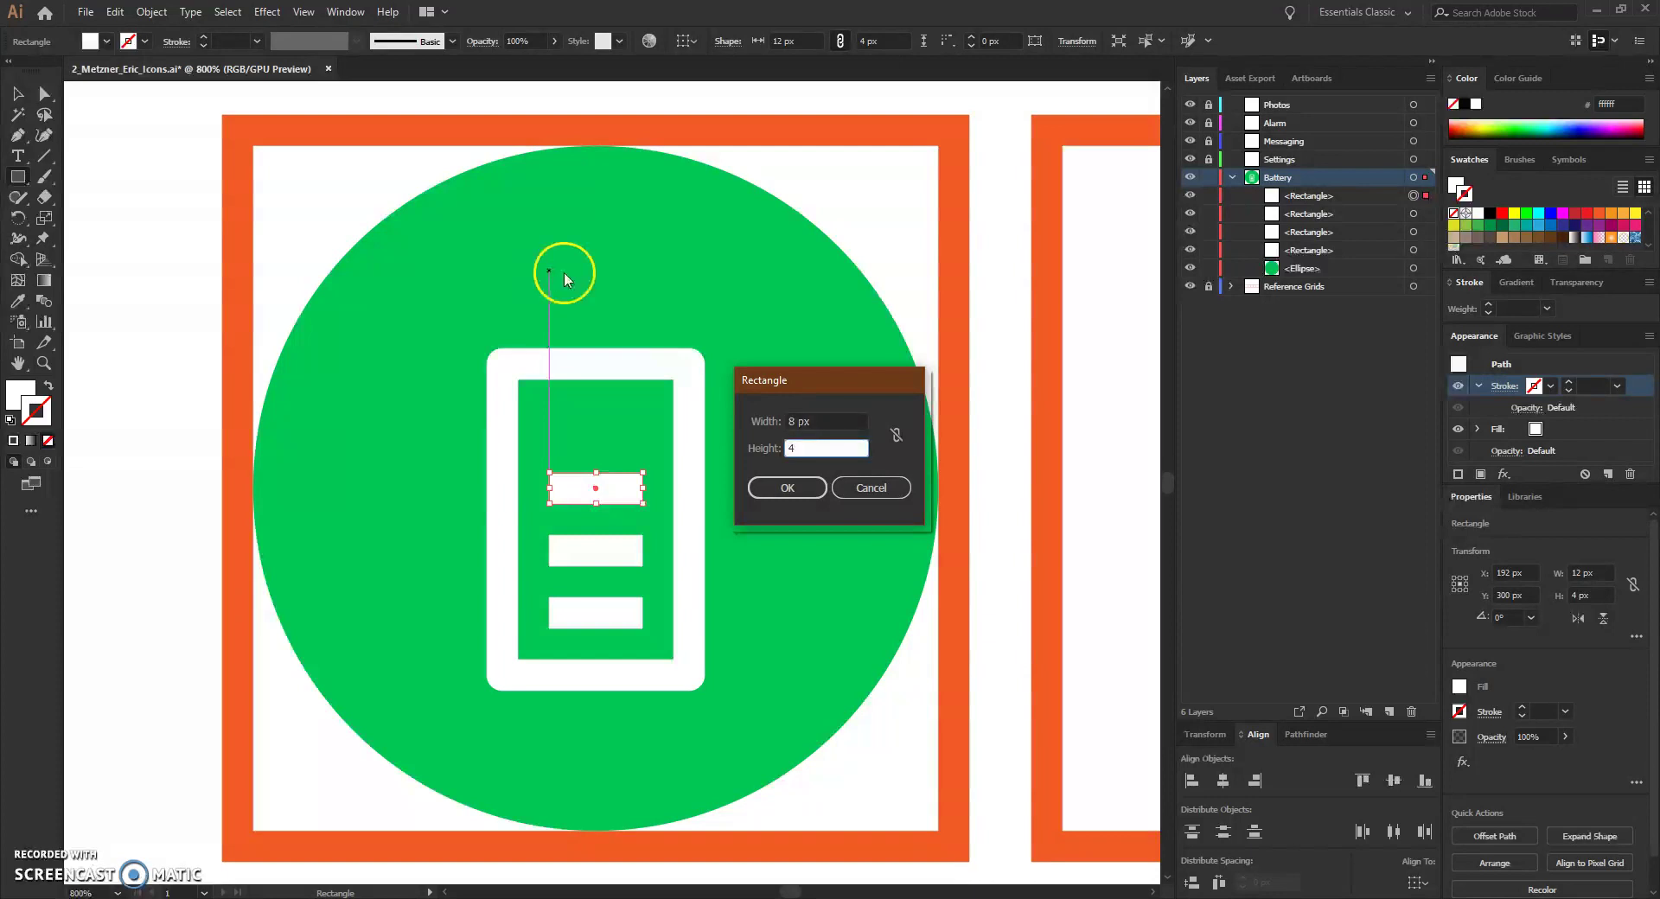
click(799, 490)
Nudge the terminal rectangle to X 192 px and Y 278 px, centered just above the battery outline
key(Right)
key(Right)
key(Down)
key(Down)
key(Down)
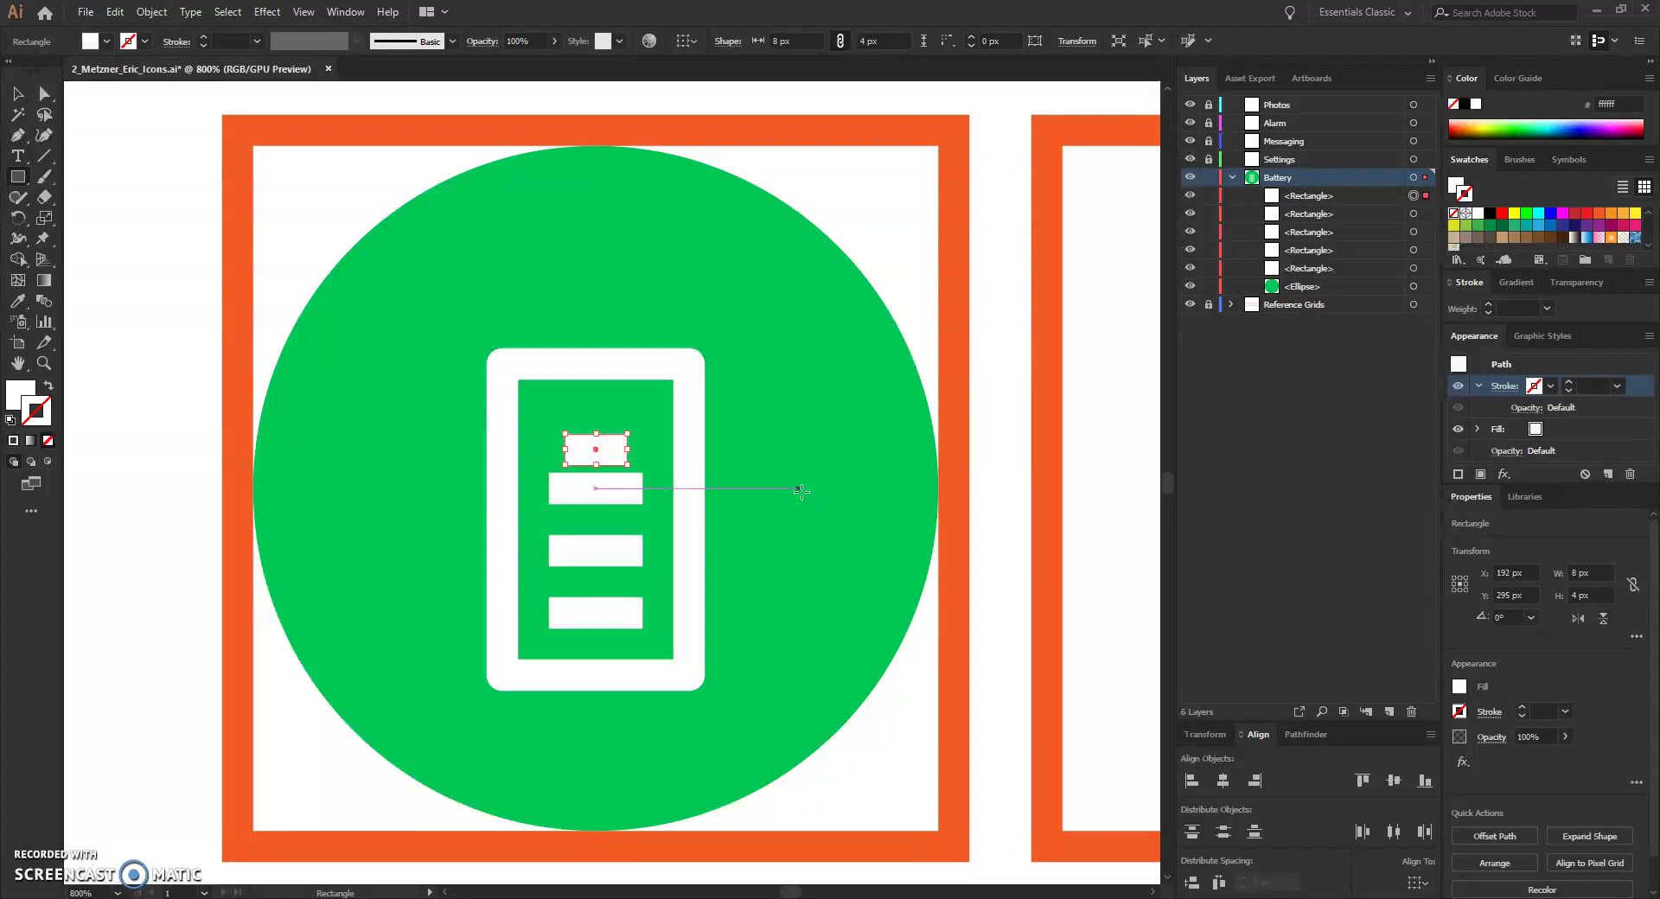
key(Up)
key(Up)
key(Up)
key(Up)
key(Up)
key(Up)
key(Up)
key(Up)
key(Up)
key(Up)
key(Up)
key(Up)
key(Up)
key(Up)
key(Up)
key(Up)
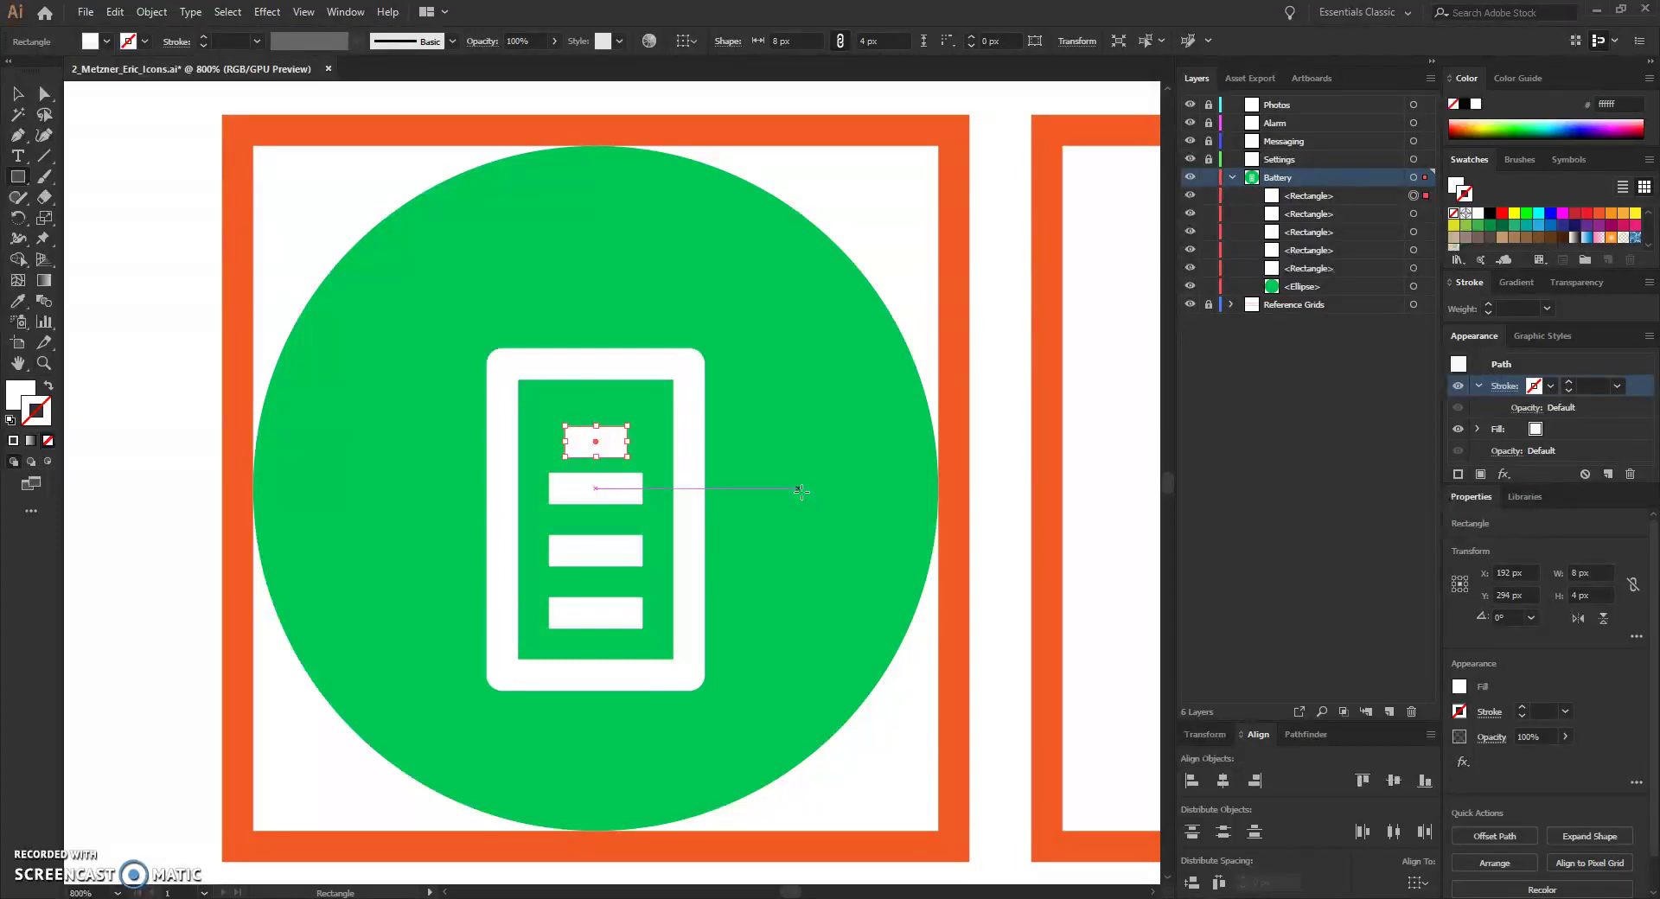
key(Up)
key(Up)
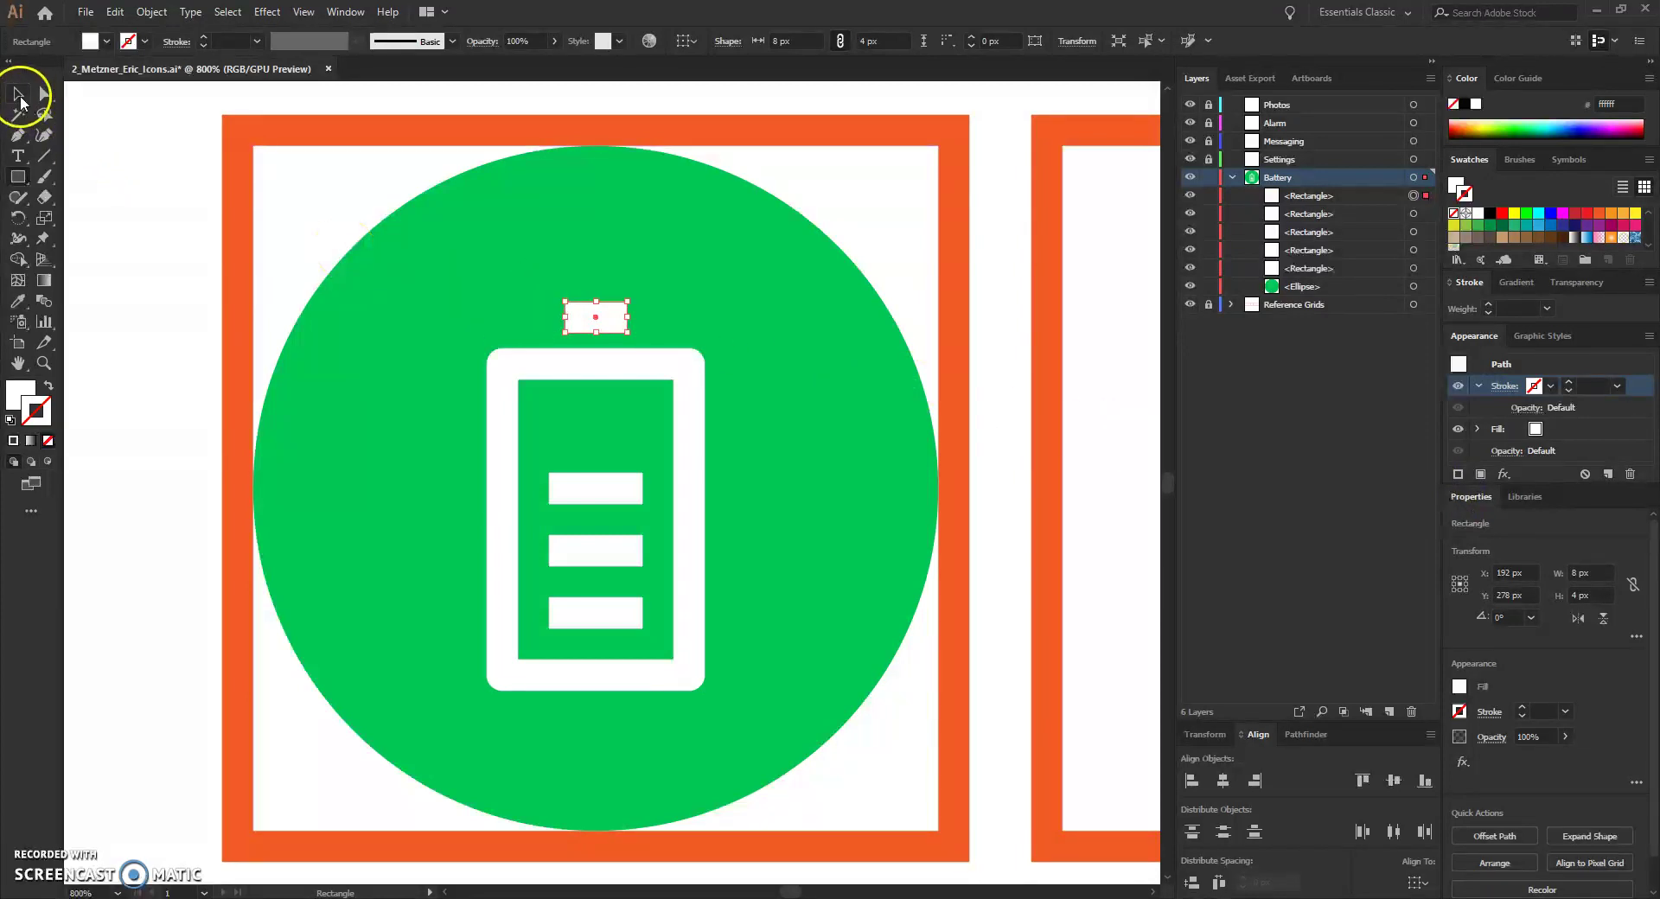
Select the terminal, the battery outline and the three charge bars, leaving out the green circle, and group them
click(18, 96)
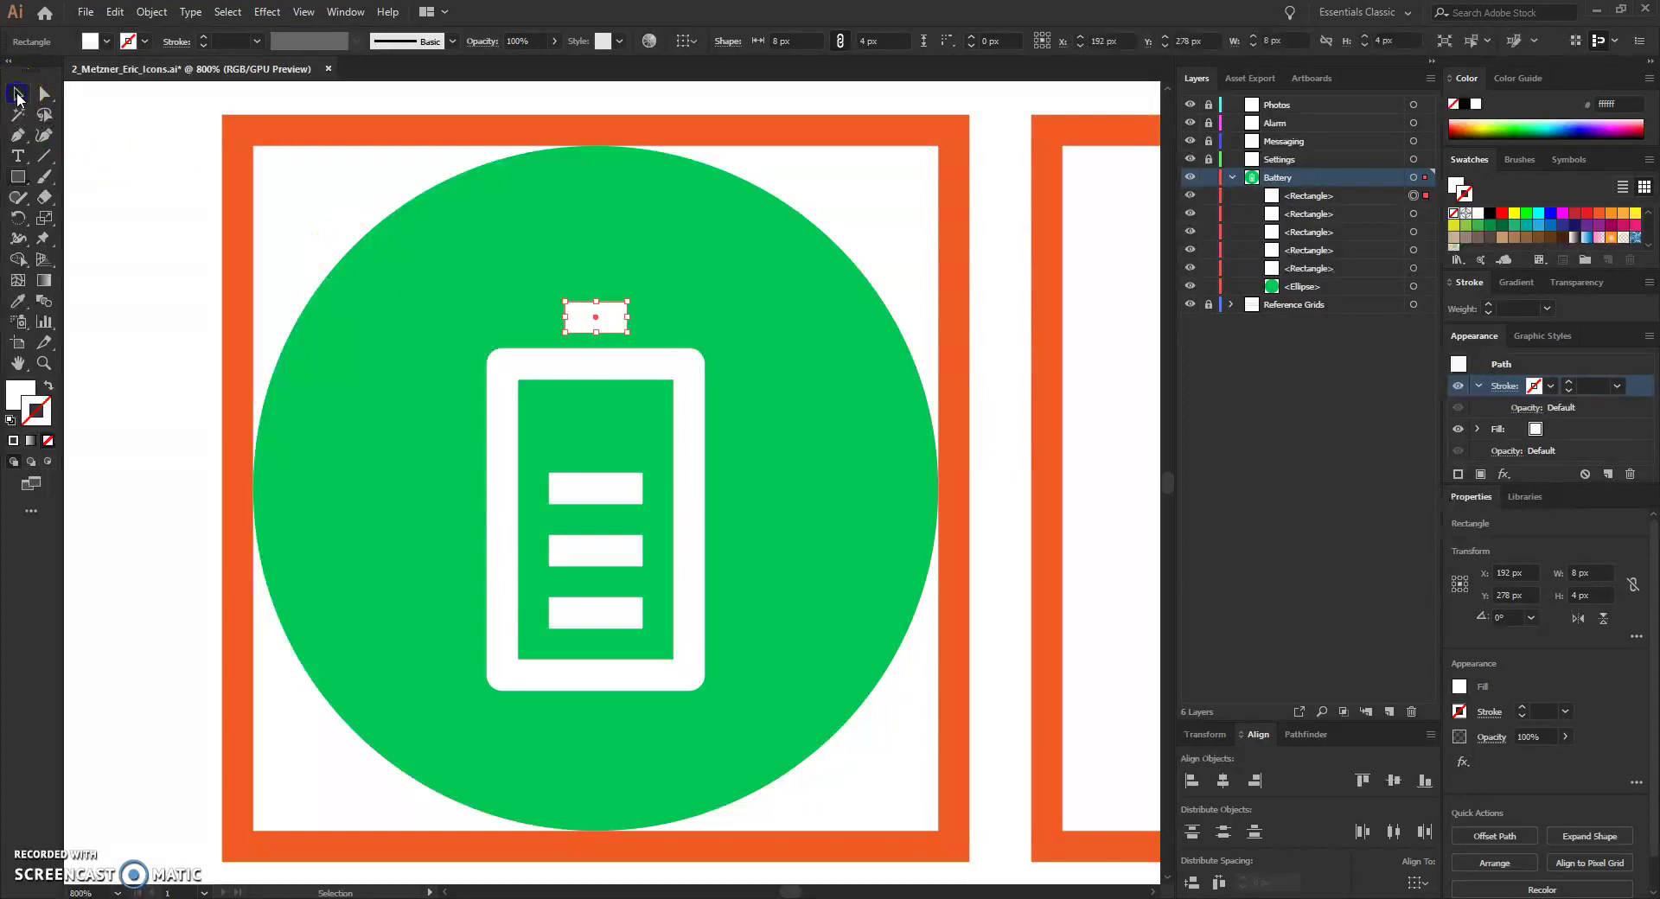
shift+click(583, 363)
shift+click(611, 477)
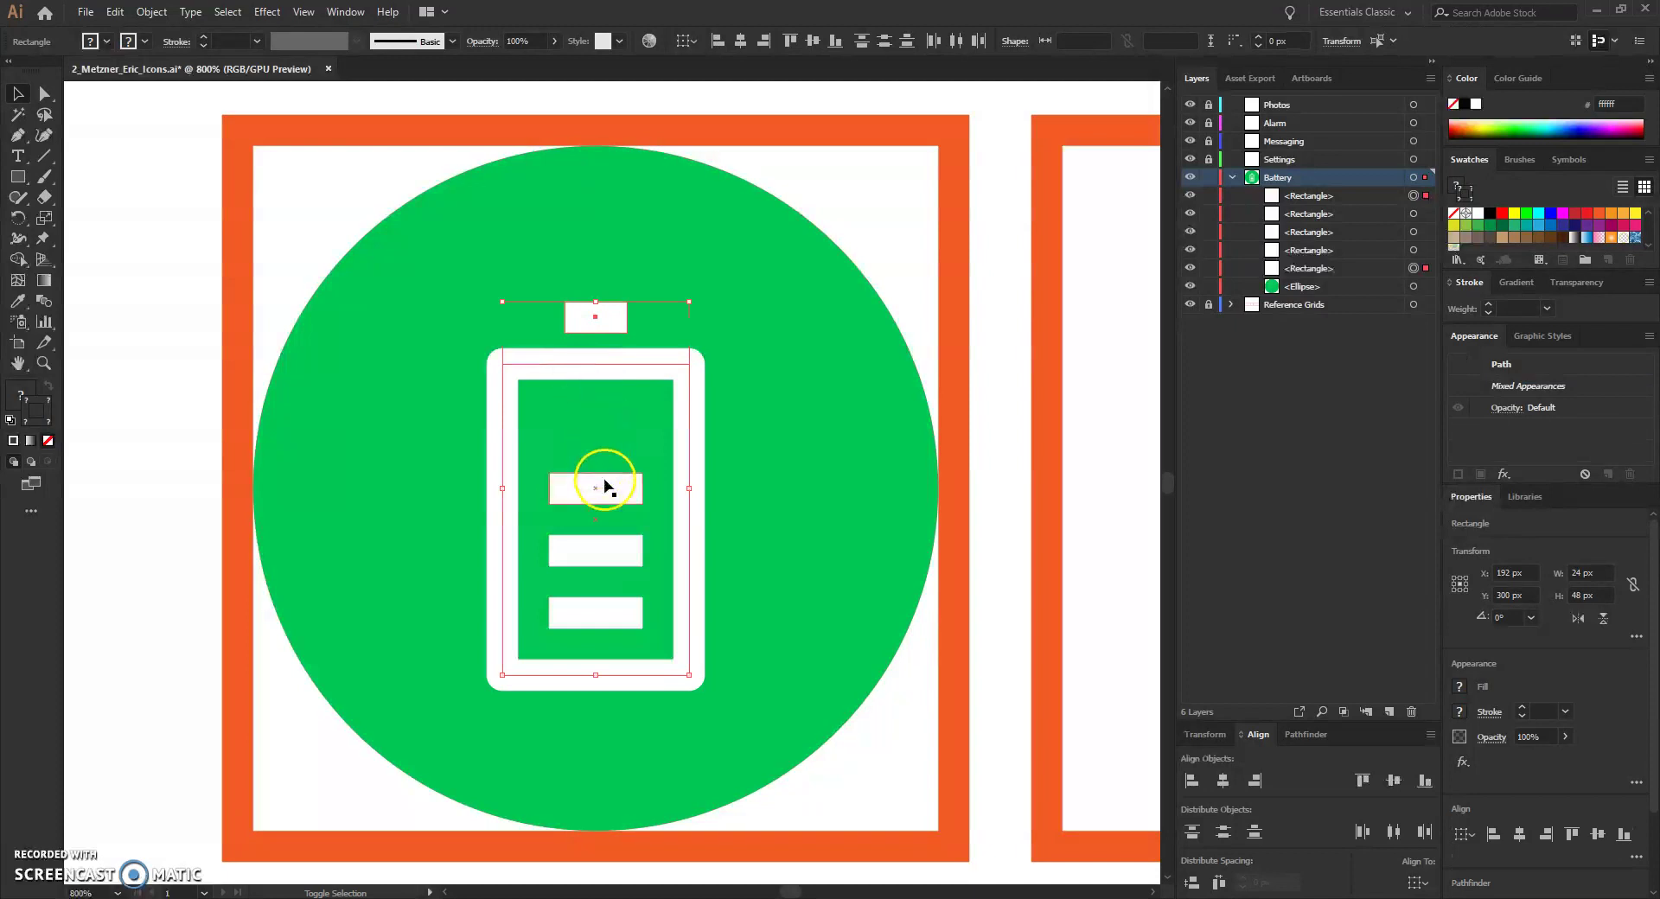
shift+click(622, 537)
shift+click(619, 605)
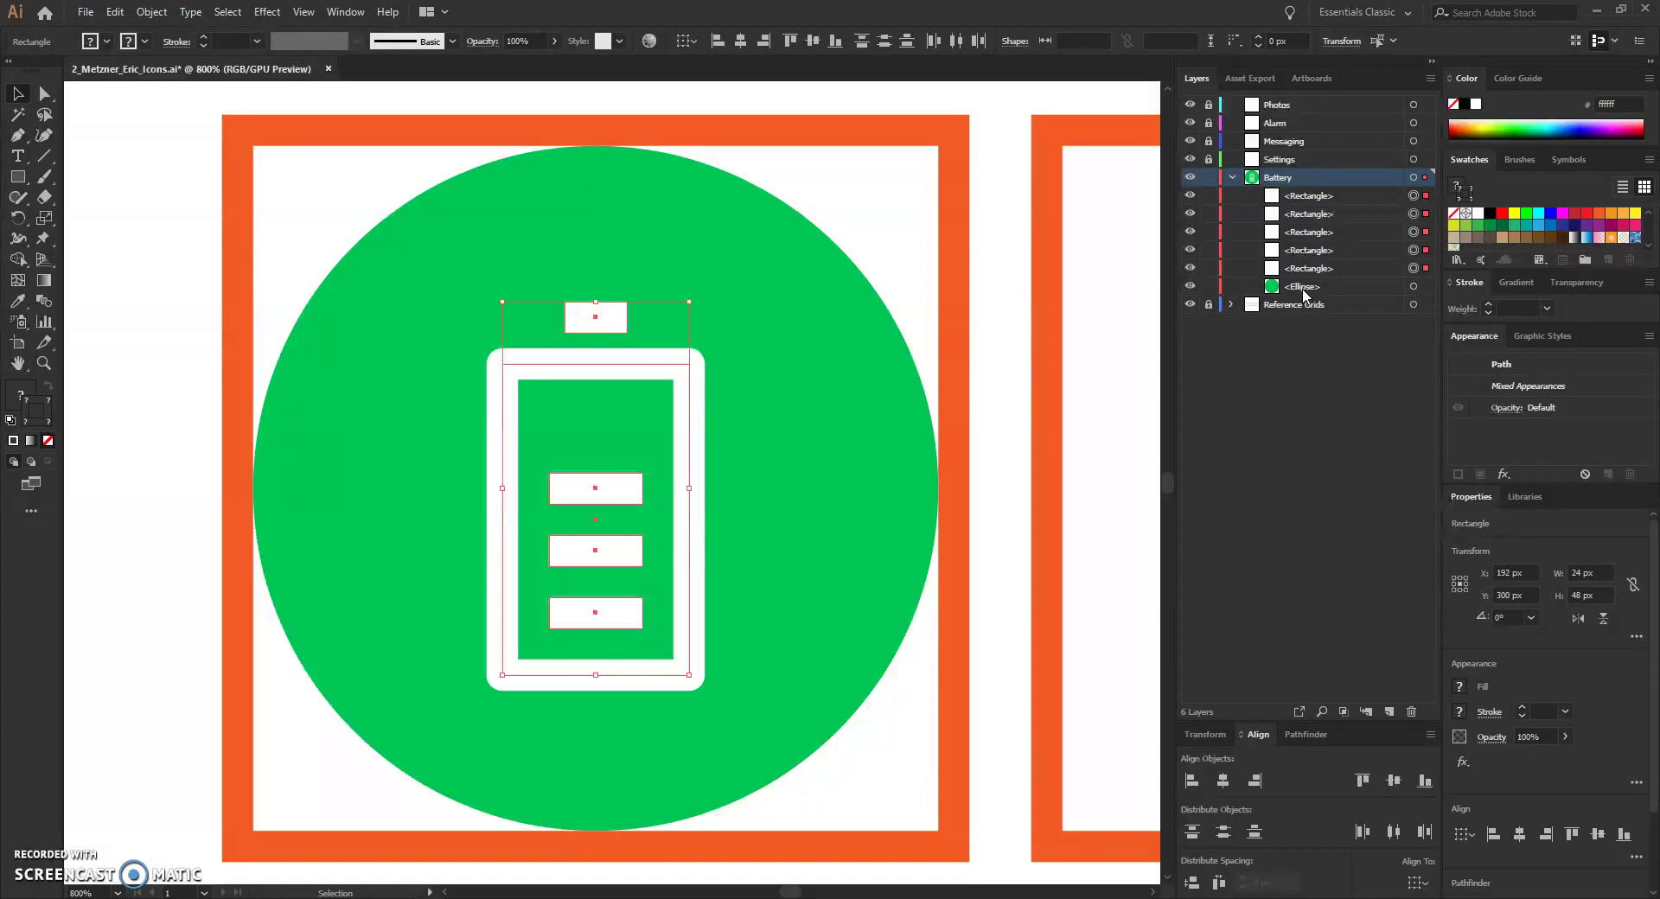
key(ctrl+g)
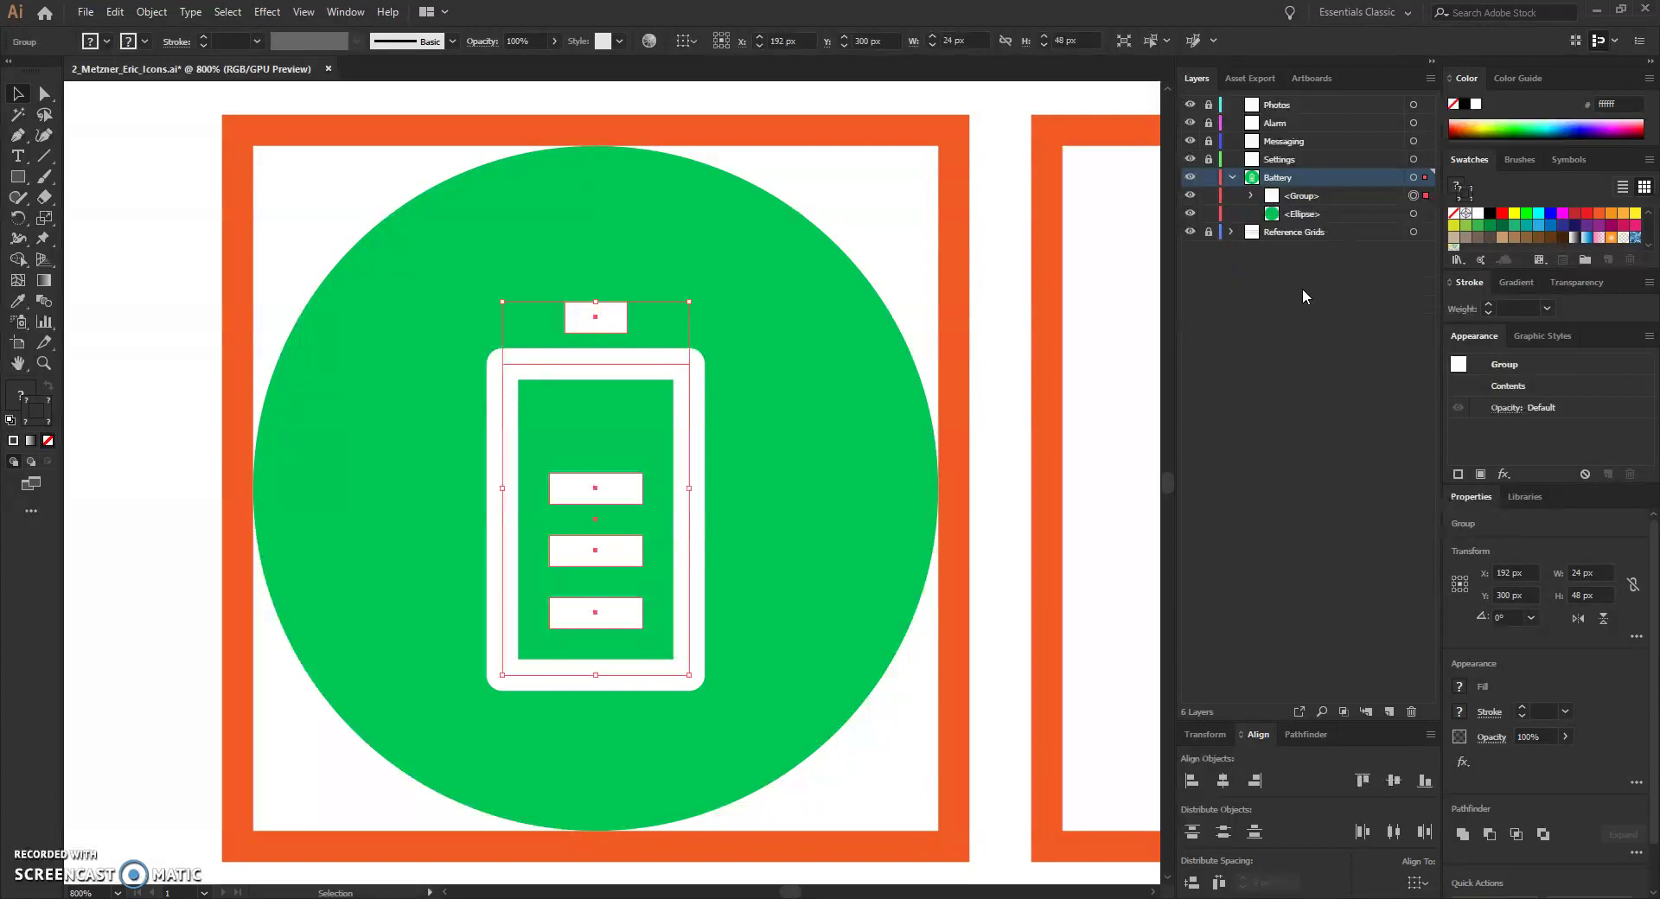
Toggle the battery group's visibility off and on to check which artwork it contains
click(1301, 196)
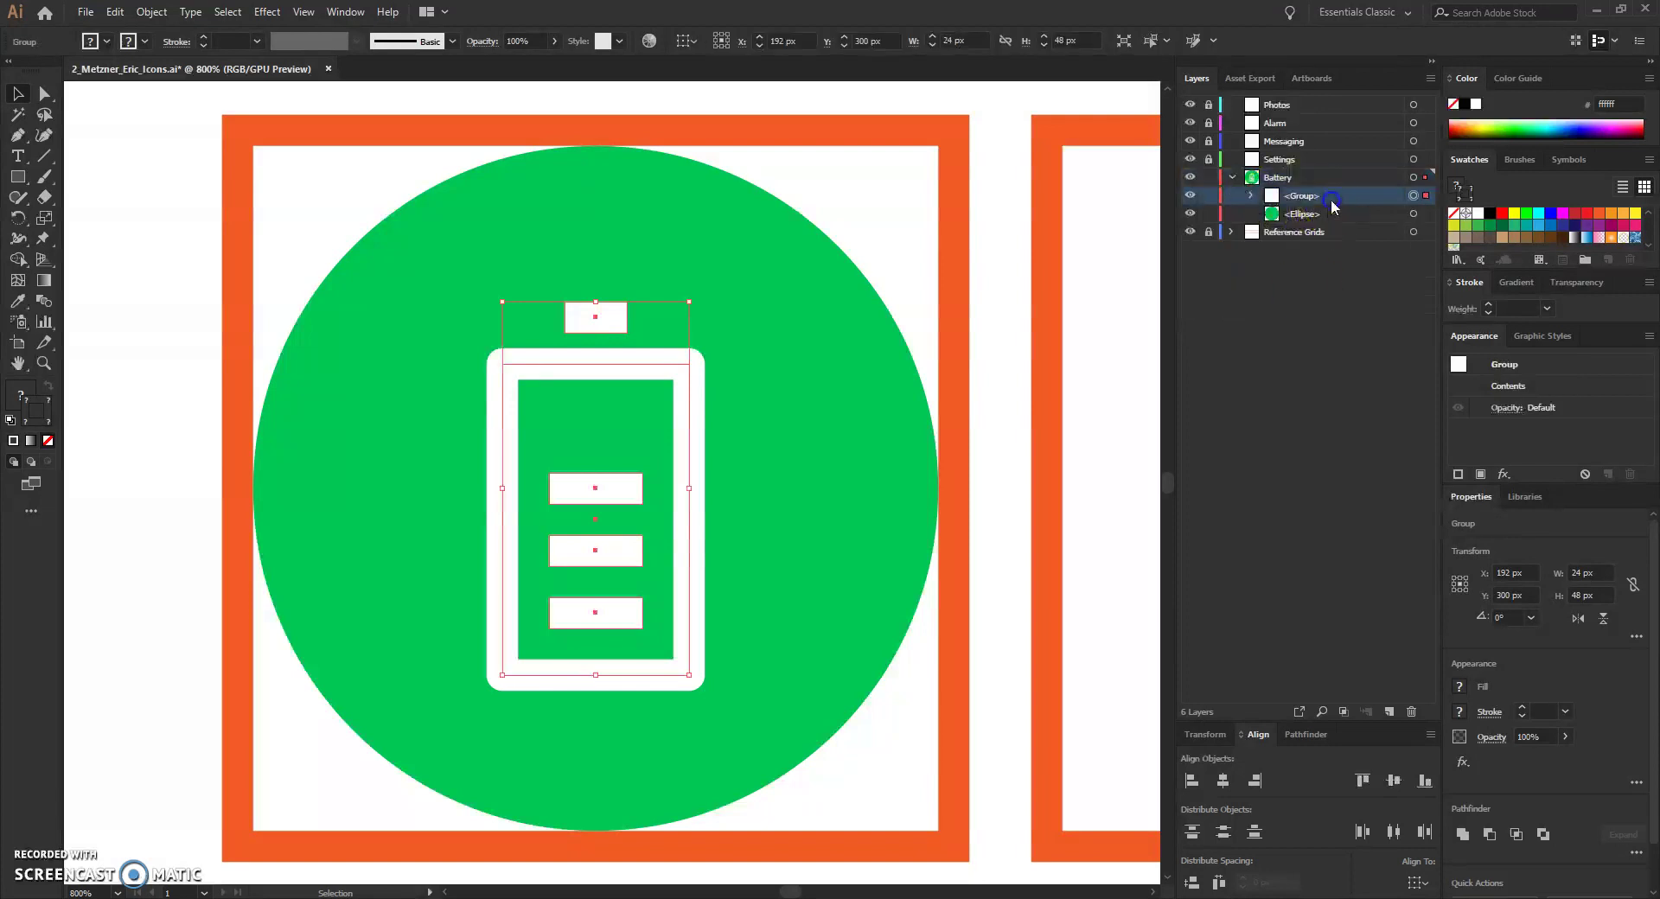
click(1191, 196)
click(1191, 197)
click(1191, 197)
click(1191, 198)
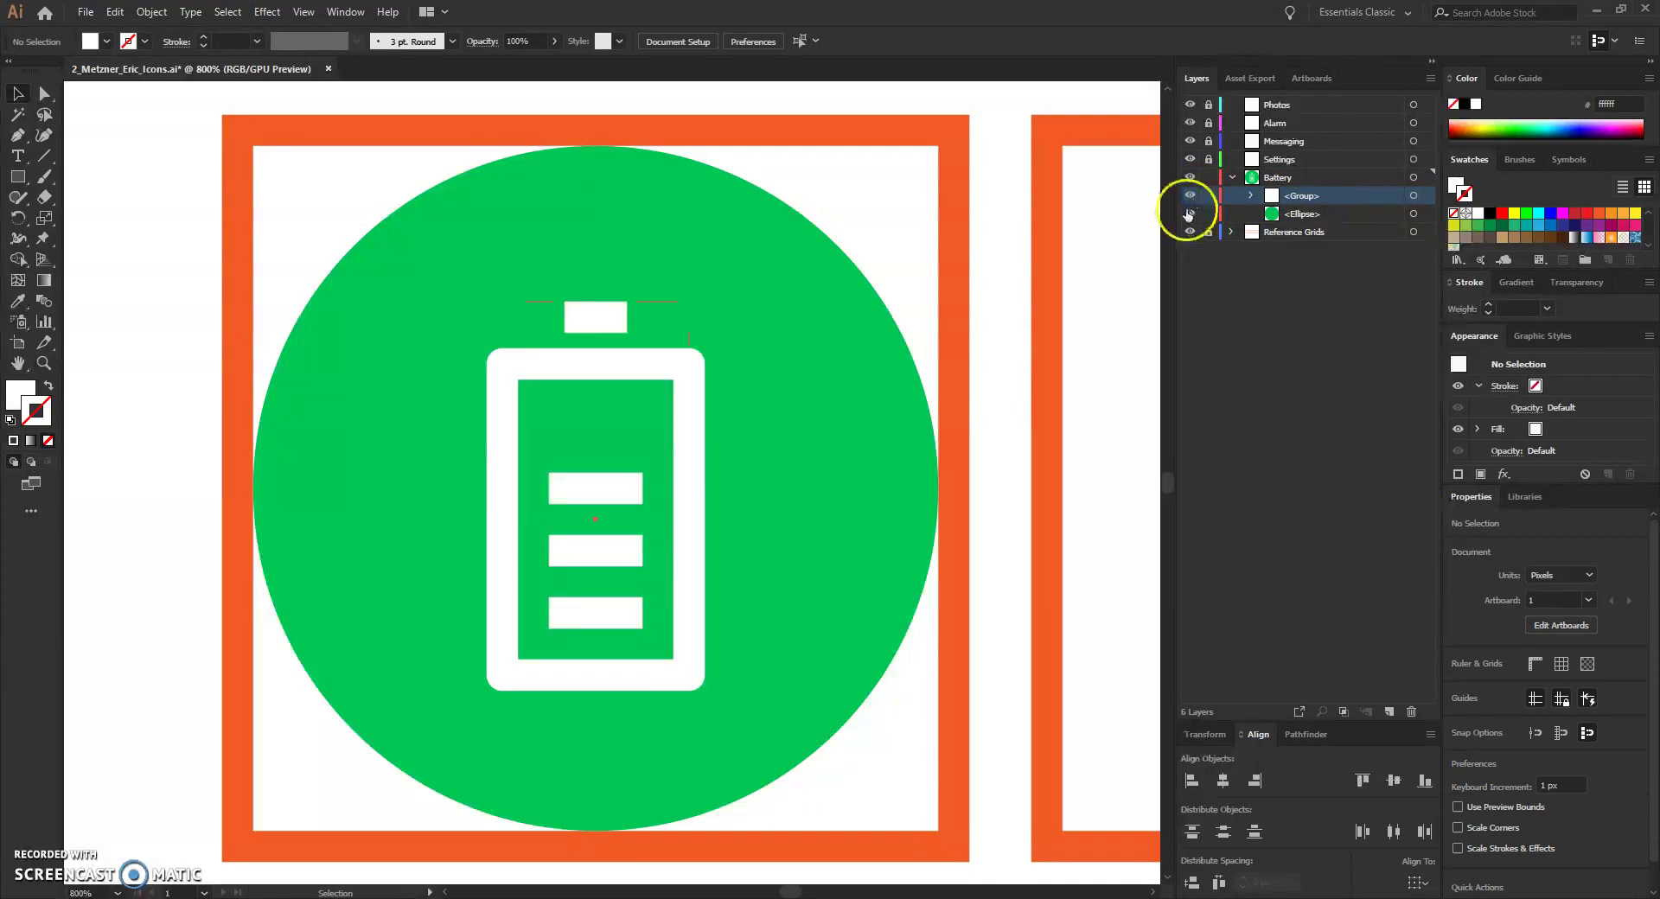
Hide the green circle, select the battery group to inspect its shapes without the background, and show the circle again
click(1190, 214)
click(1190, 214)
click(1190, 214)
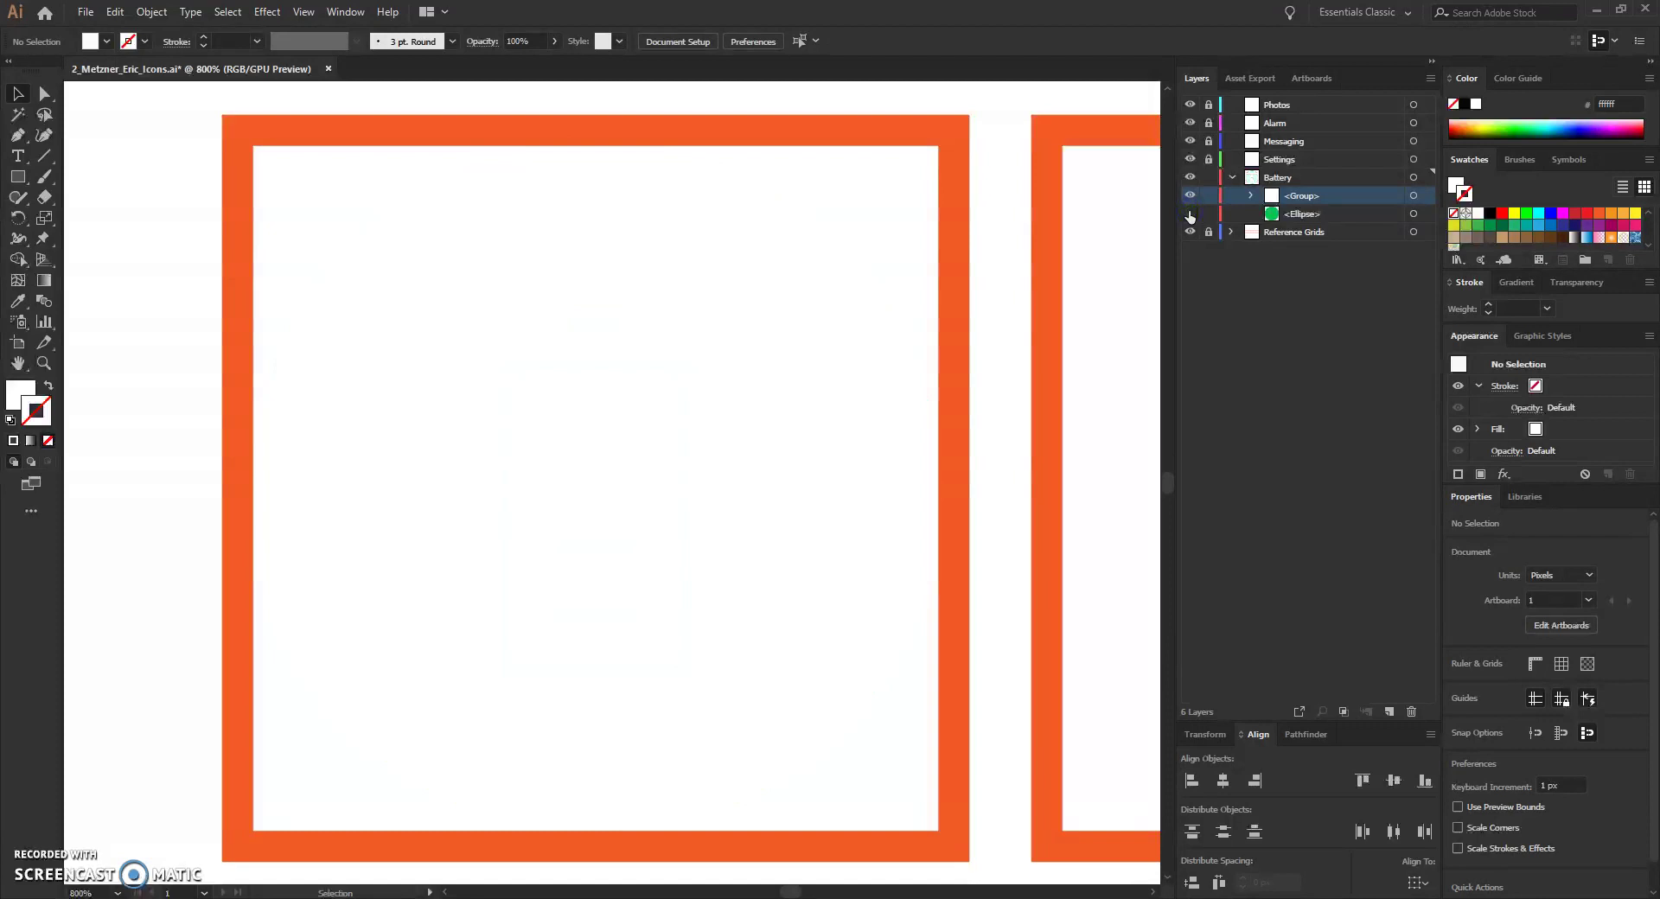
click(1414, 196)
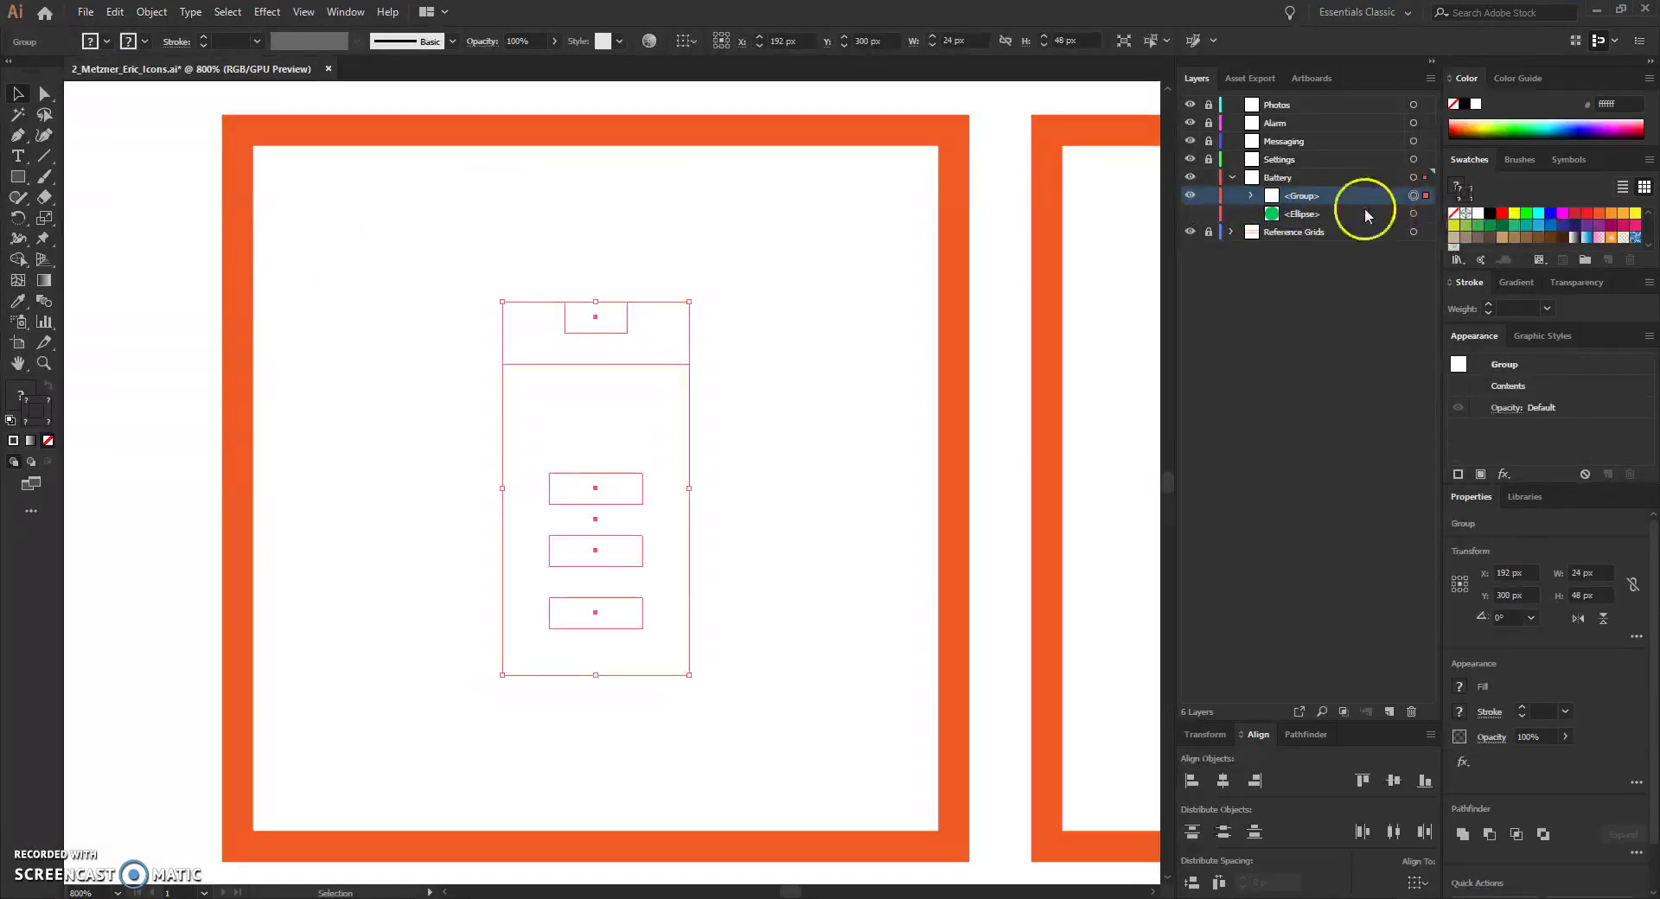
click(1190, 214)
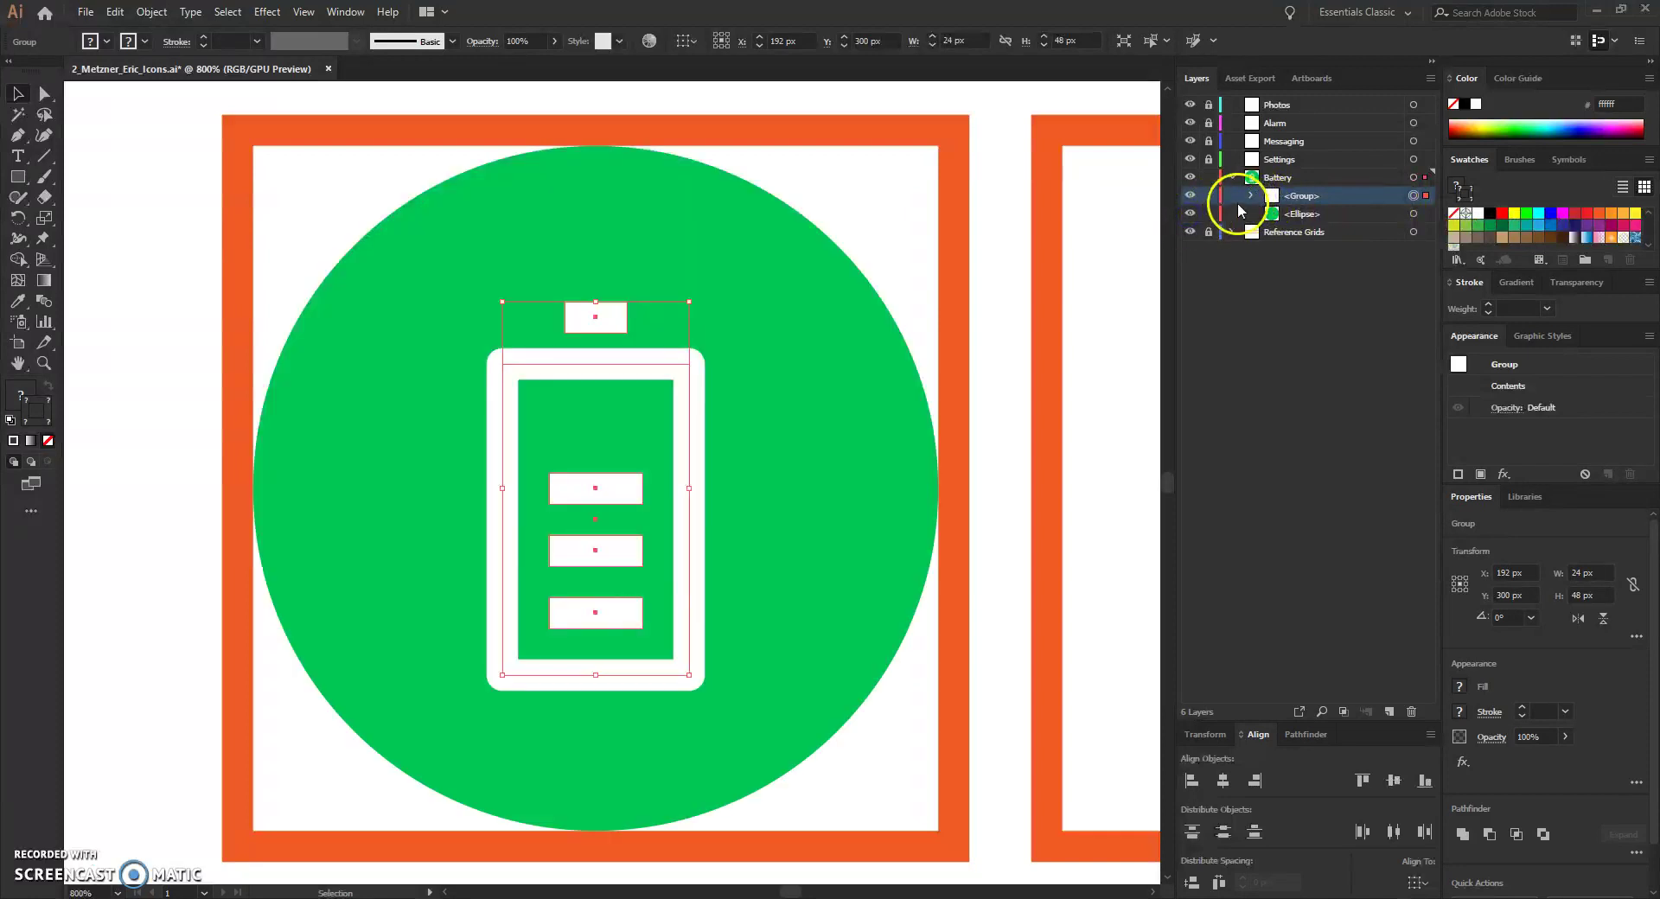
click(1252, 325)
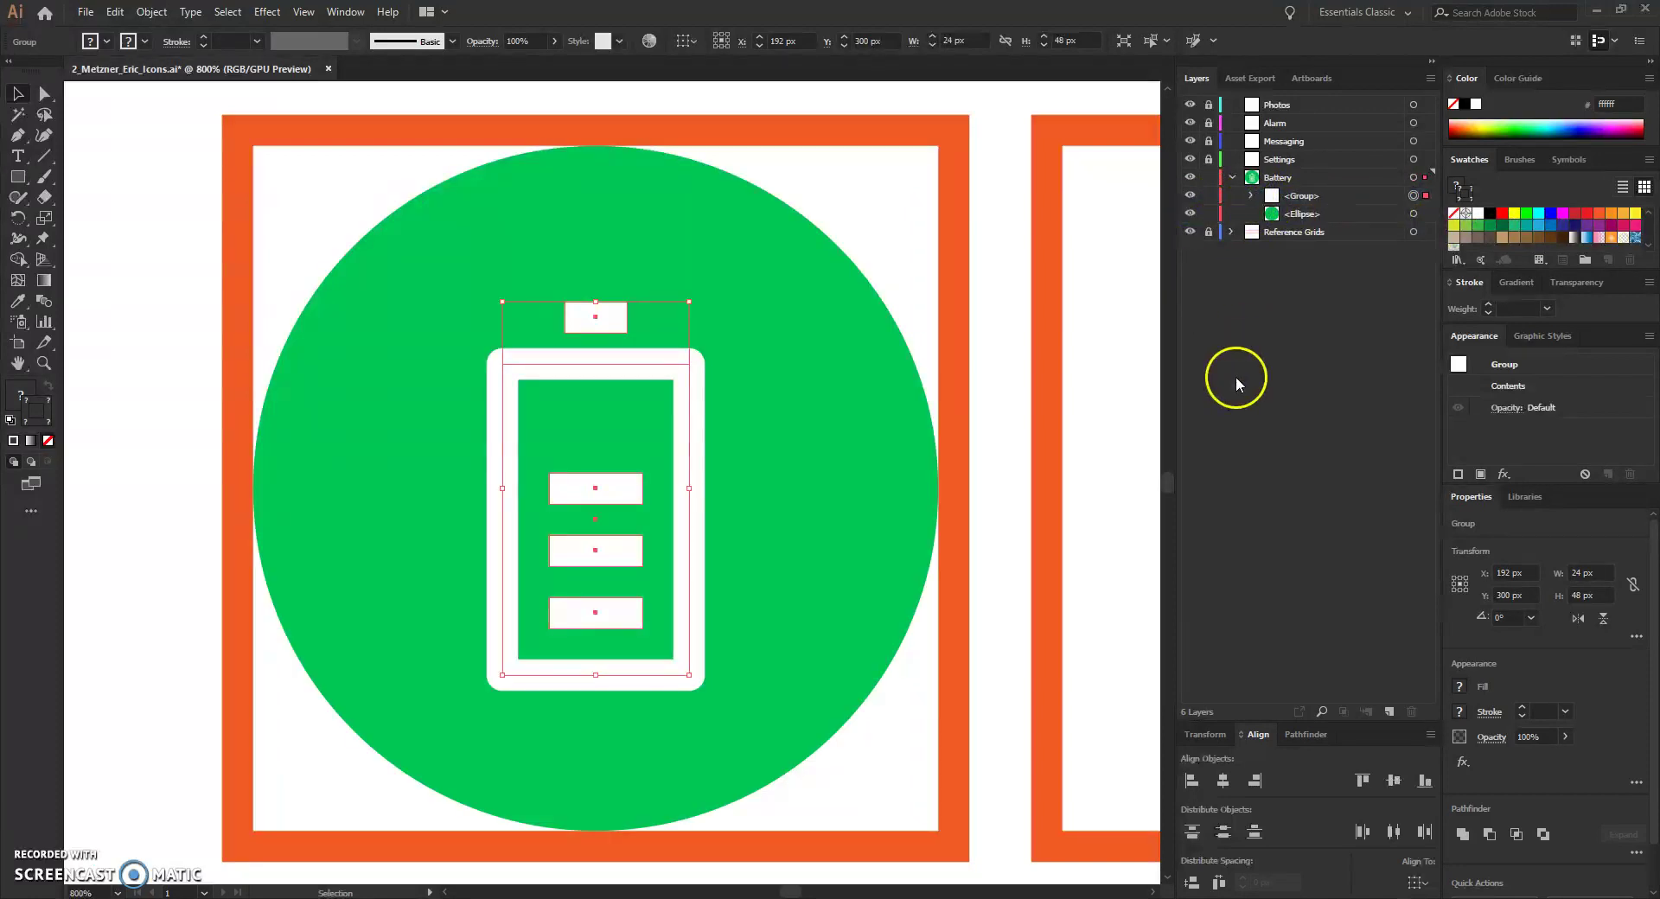